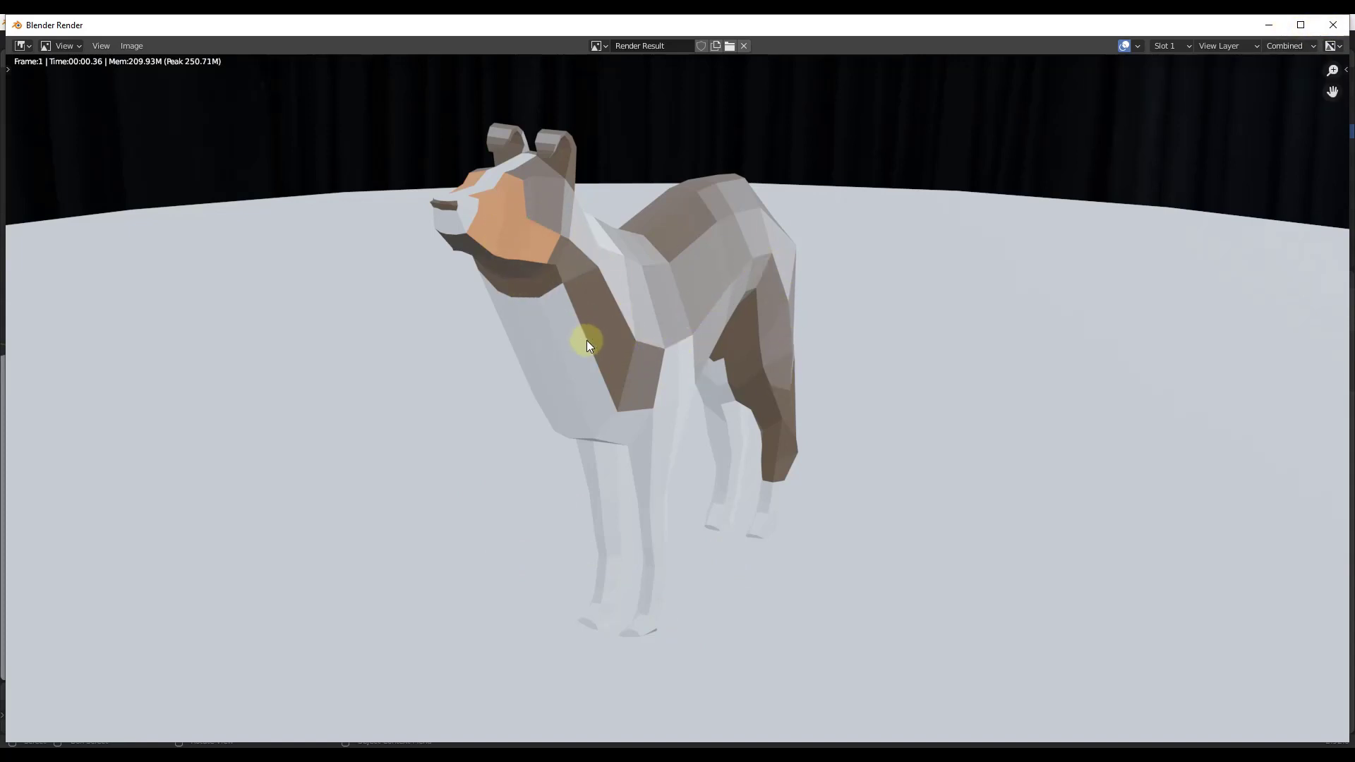
# Enable Freestyle in the scene's render settings and render the dog to check its outlines.
pyautogui.click(1333, 25)
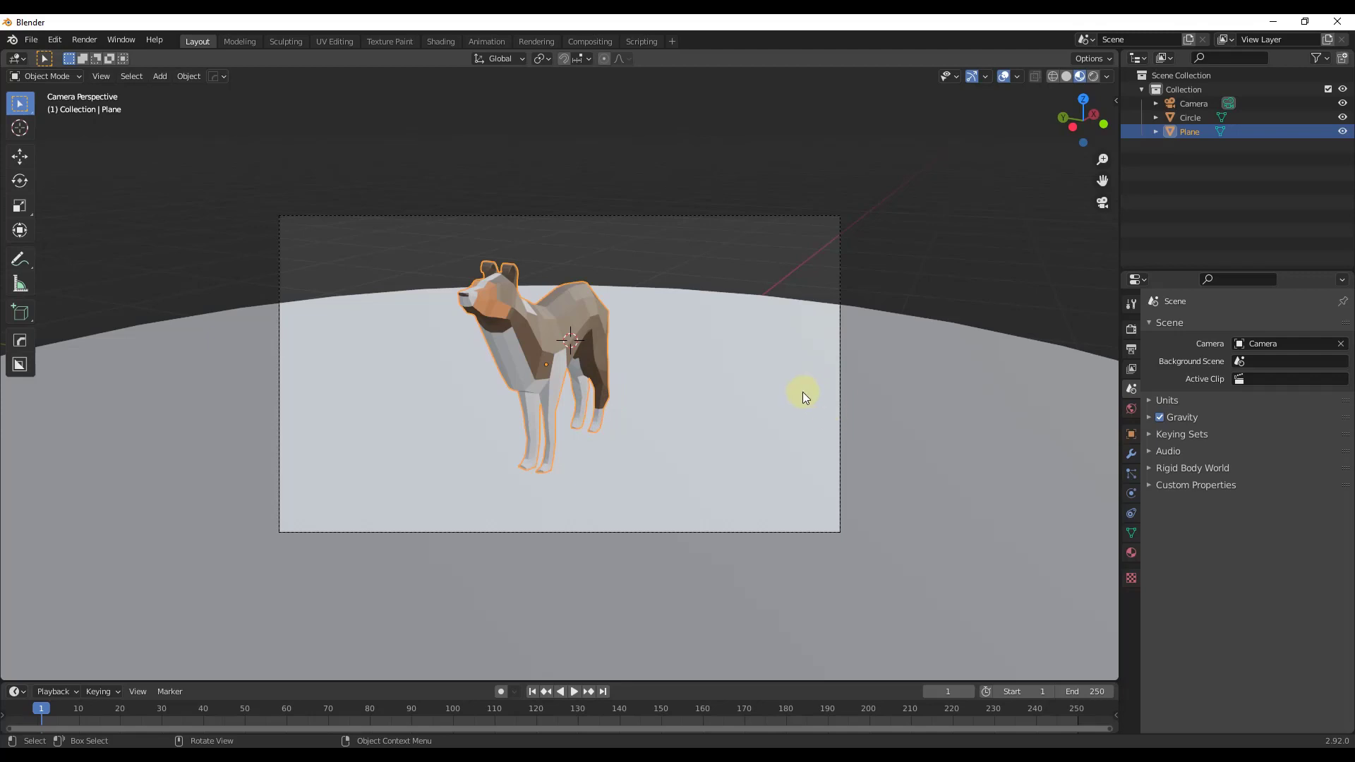
pyautogui.click(1133, 348)
pyautogui.click(1130, 330)
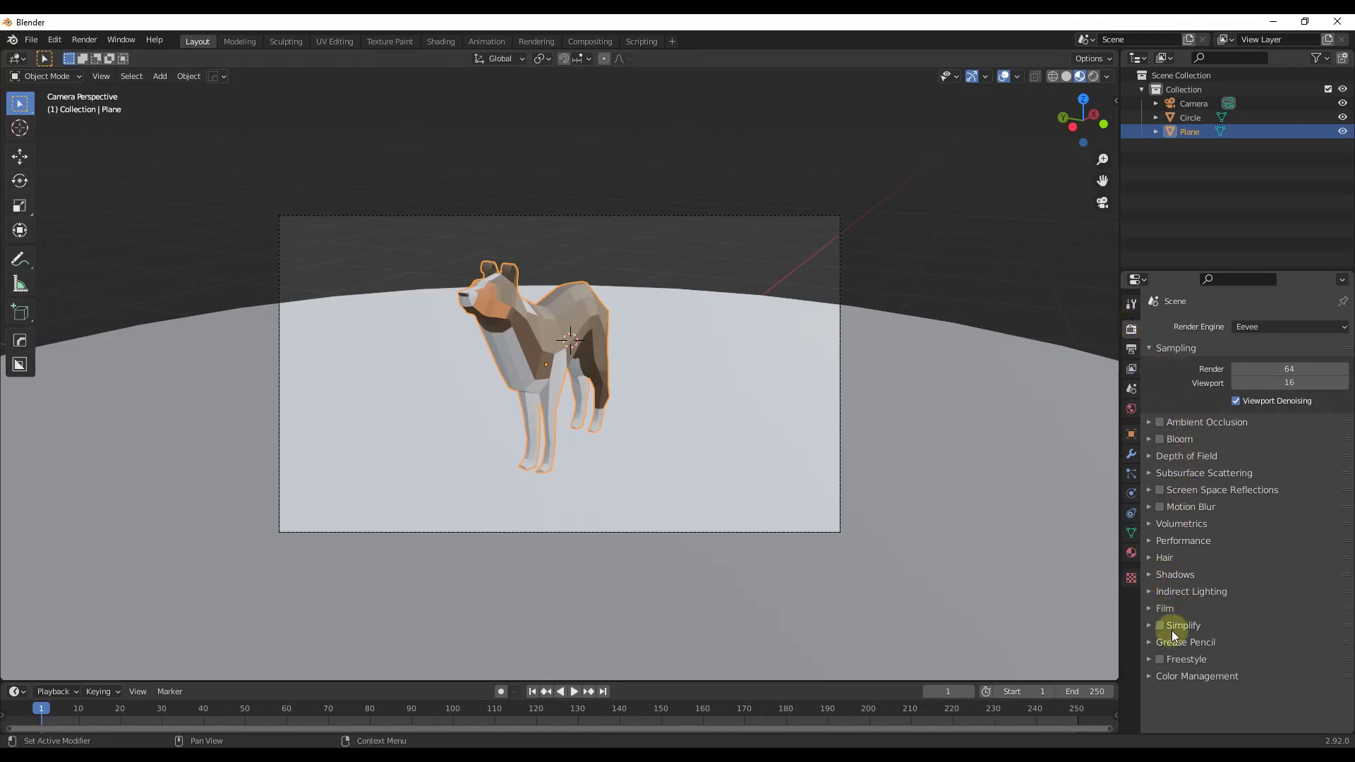
pyautogui.click(1150, 660)
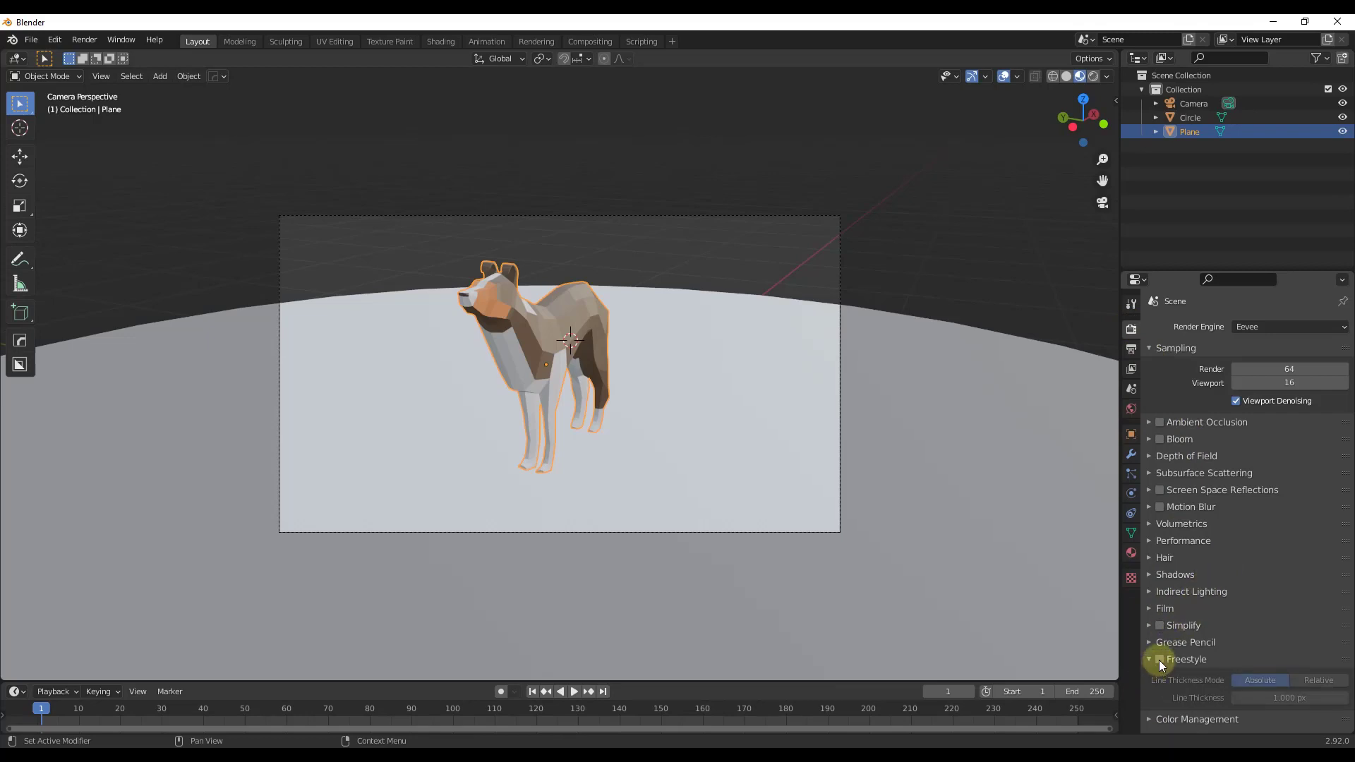
pyautogui.click(1159, 659)
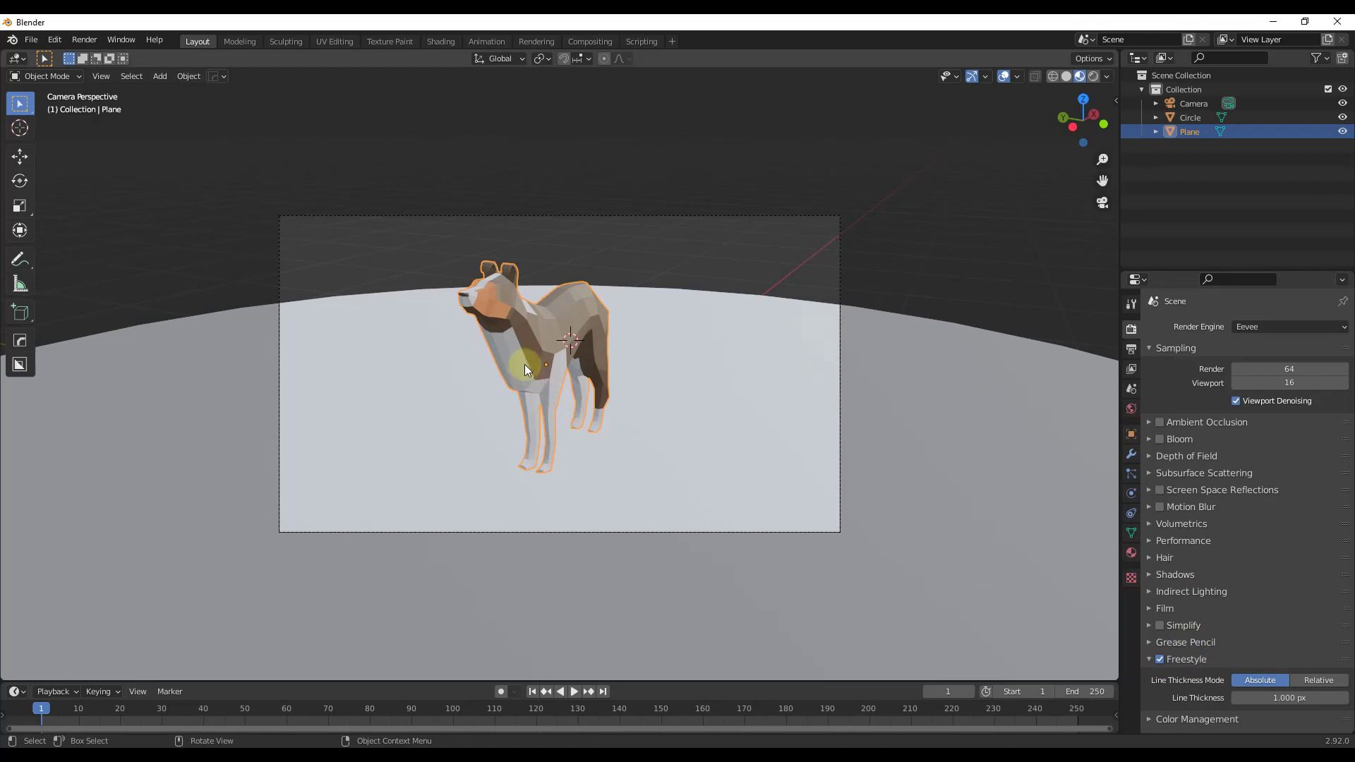
pyautogui.press('F12')
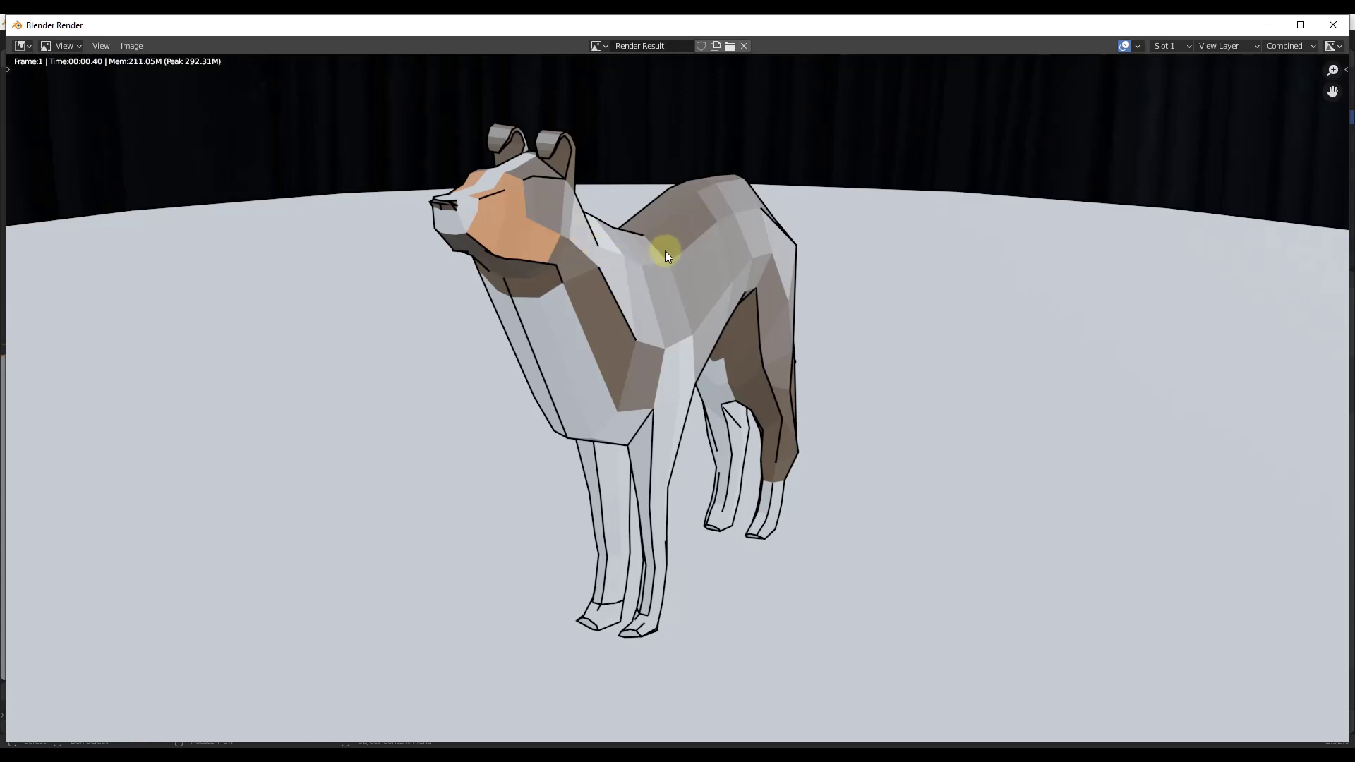
pyautogui.click(1334, 25)
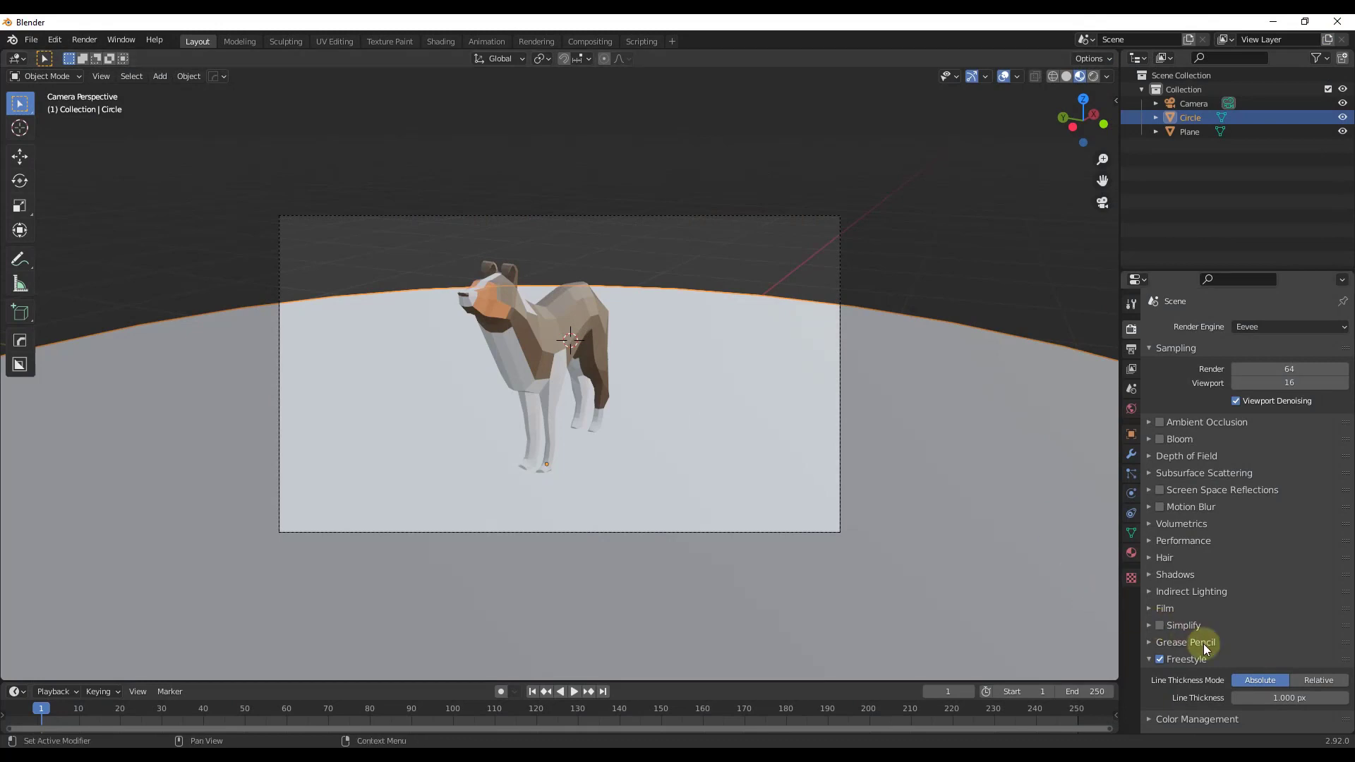
# Set the Freestyle line thickness to 3 px and render the dog with the thicker outlines.
pyautogui.click(1268, 699)
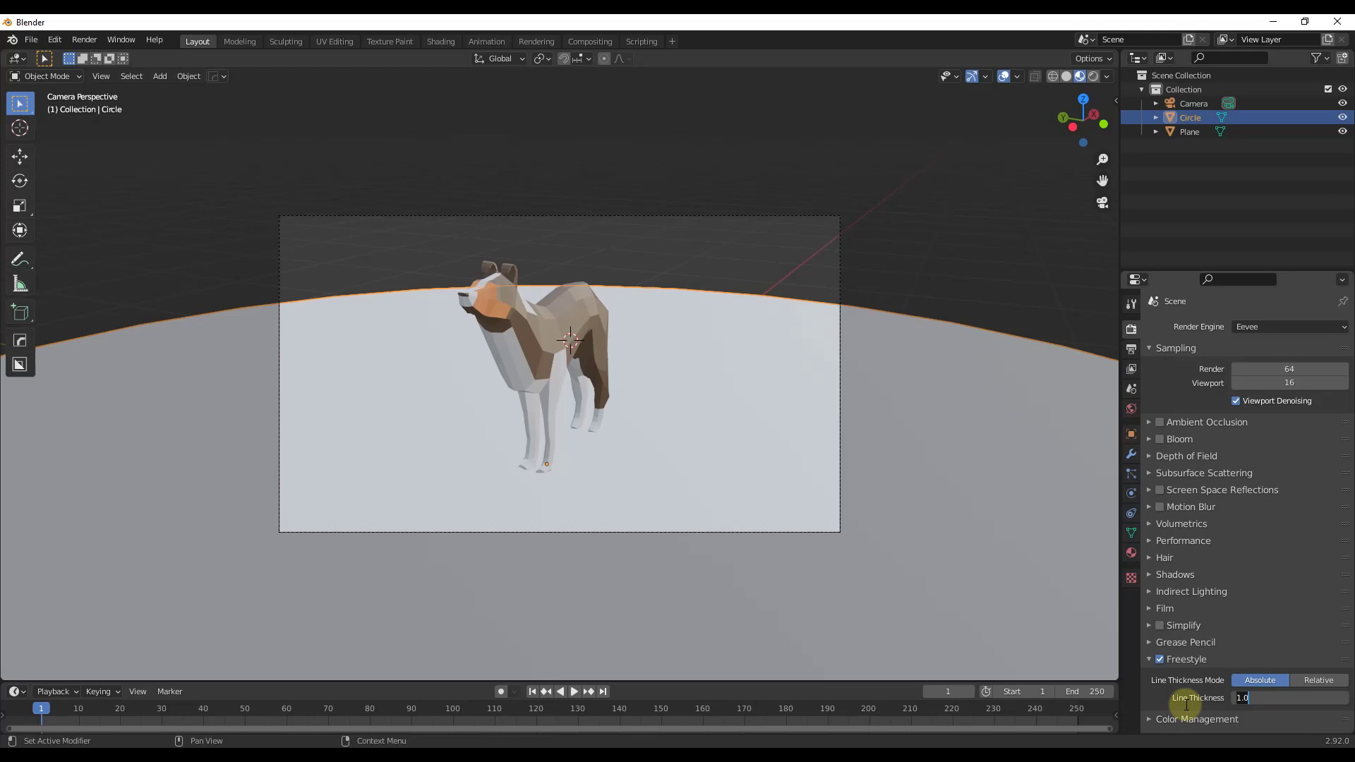
pyautogui.write('3')
pyautogui.press('Return')
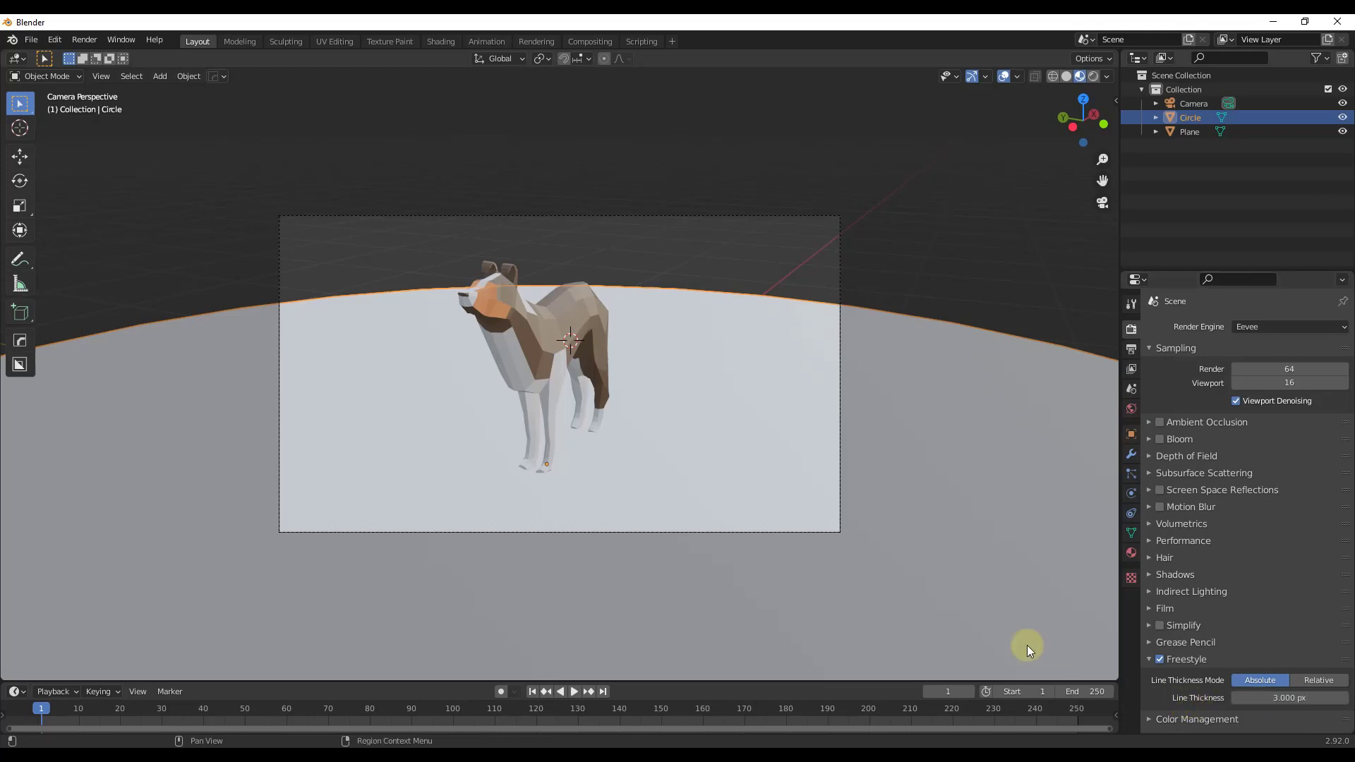
pyautogui.click(1147, 350)
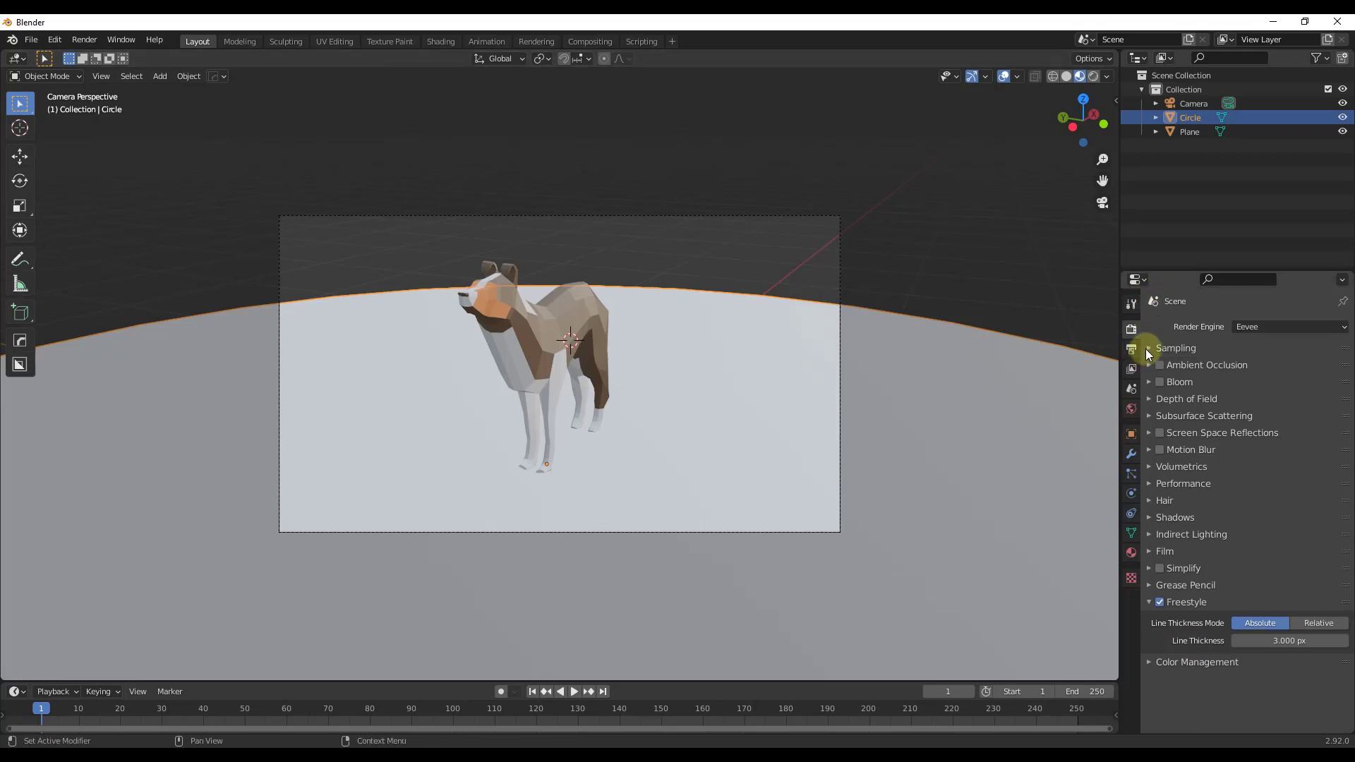
pyautogui.click(523, 318)
pyautogui.press('F12')
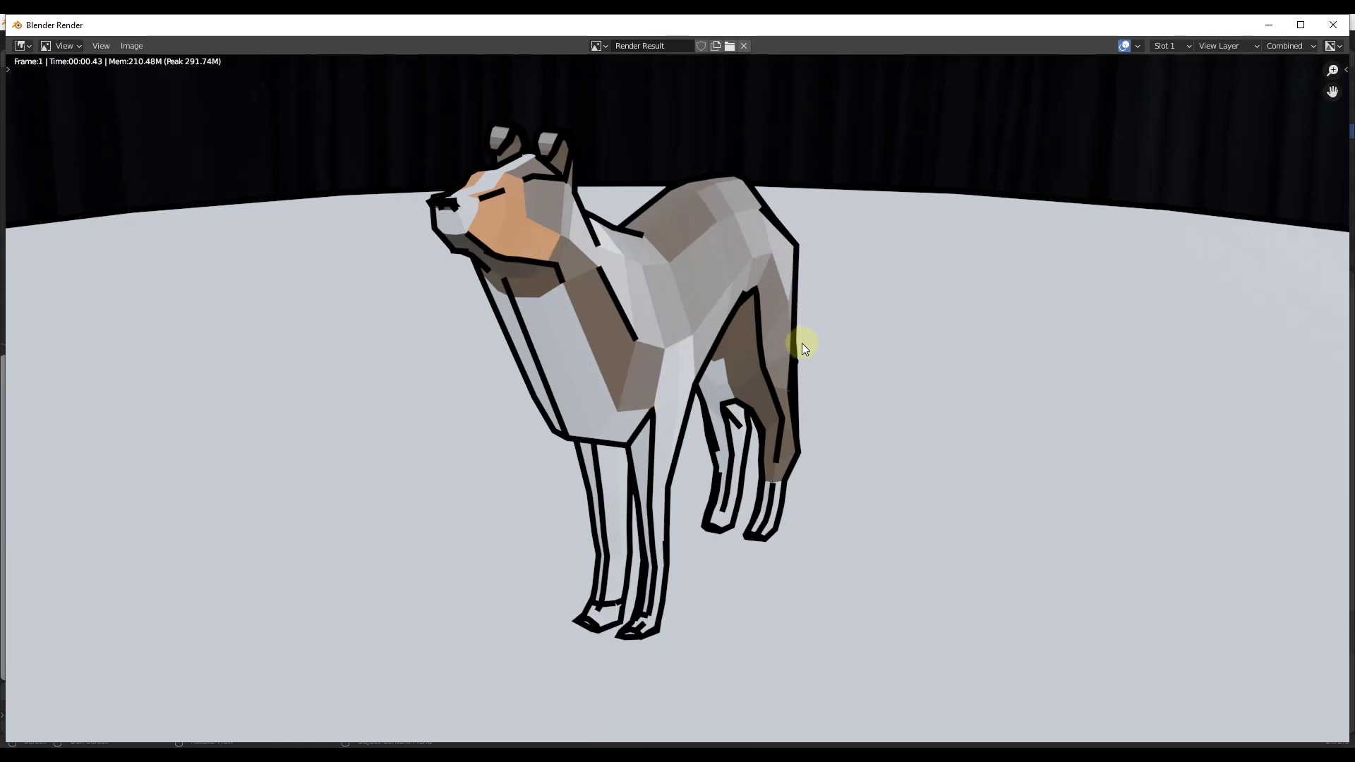
pyautogui.click(1333, 24)
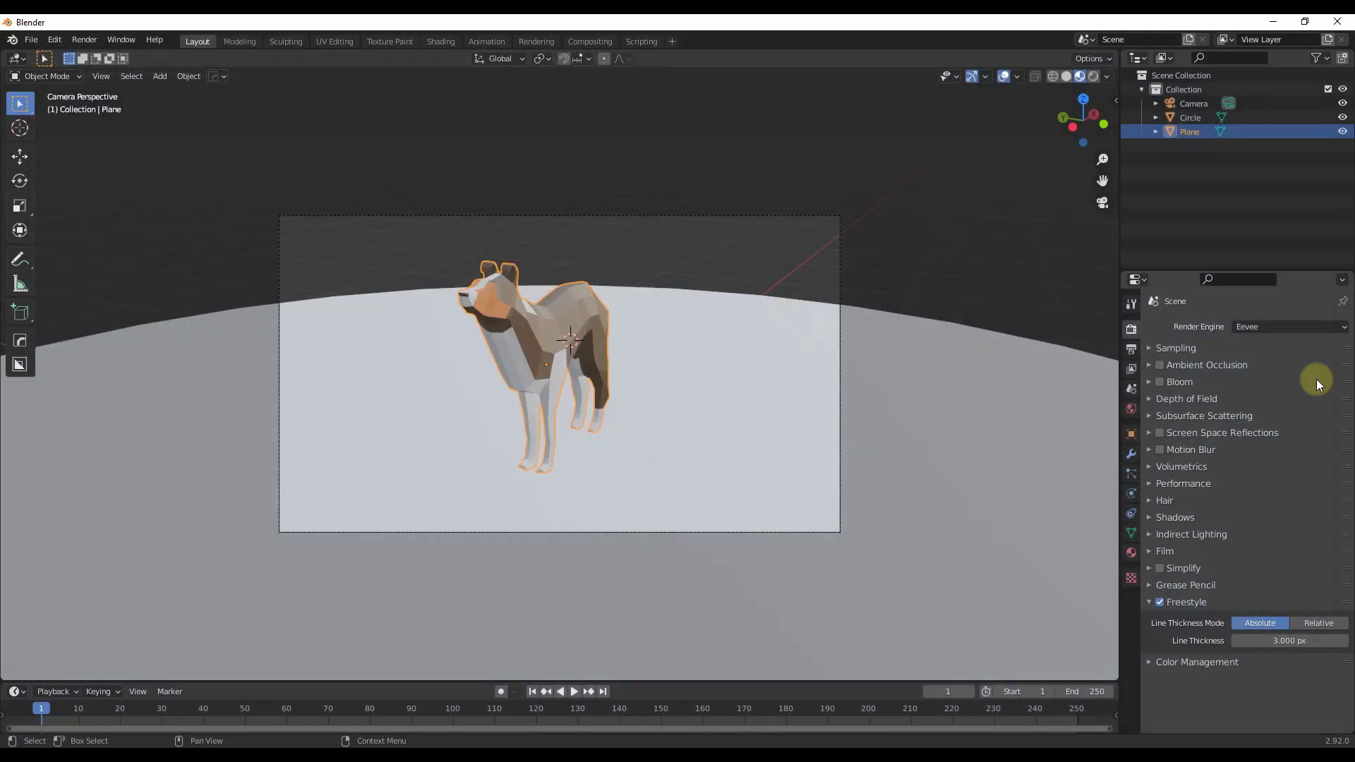
# Set the Freestyle line thickness back to 1 px and render the dog again.
pyautogui.click(1263, 641)
pyautogui.write('1')
pyautogui.press('Return')
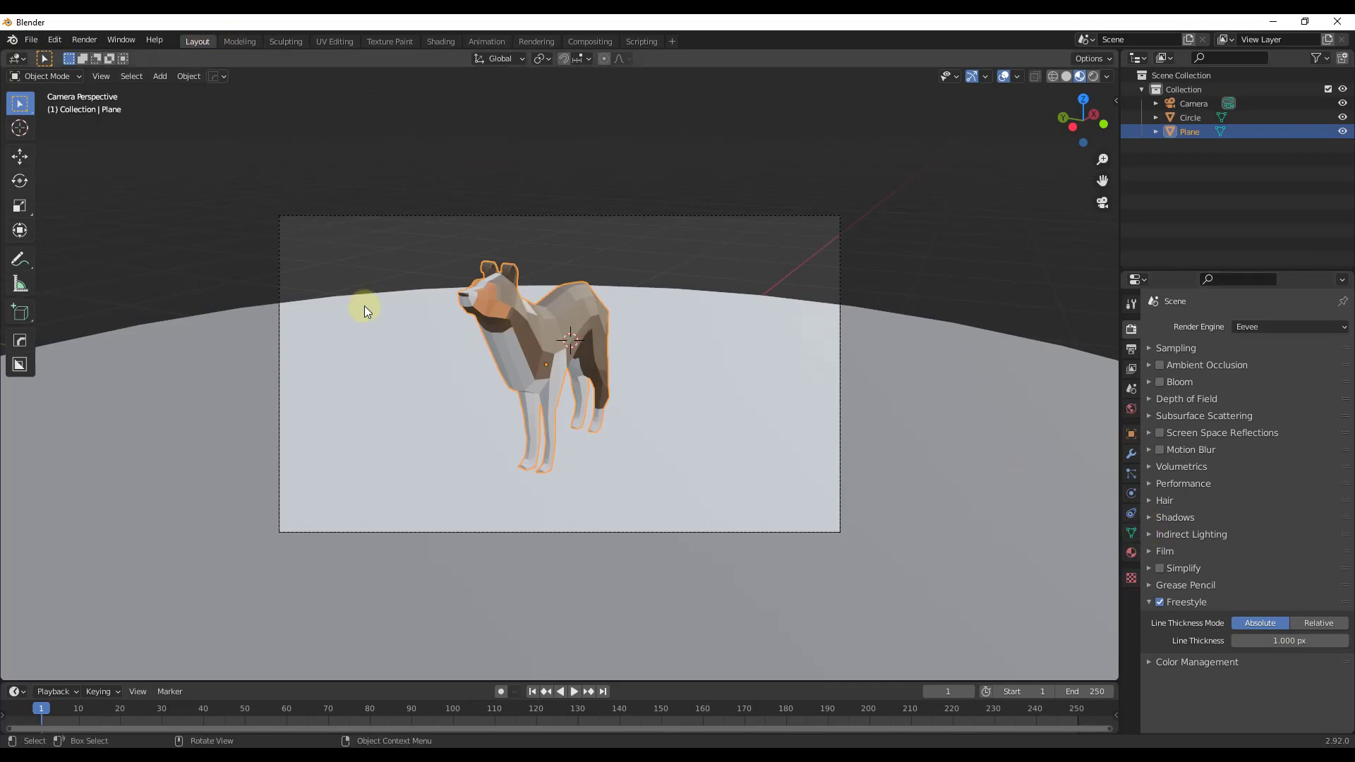
pyautogui.press('F12')
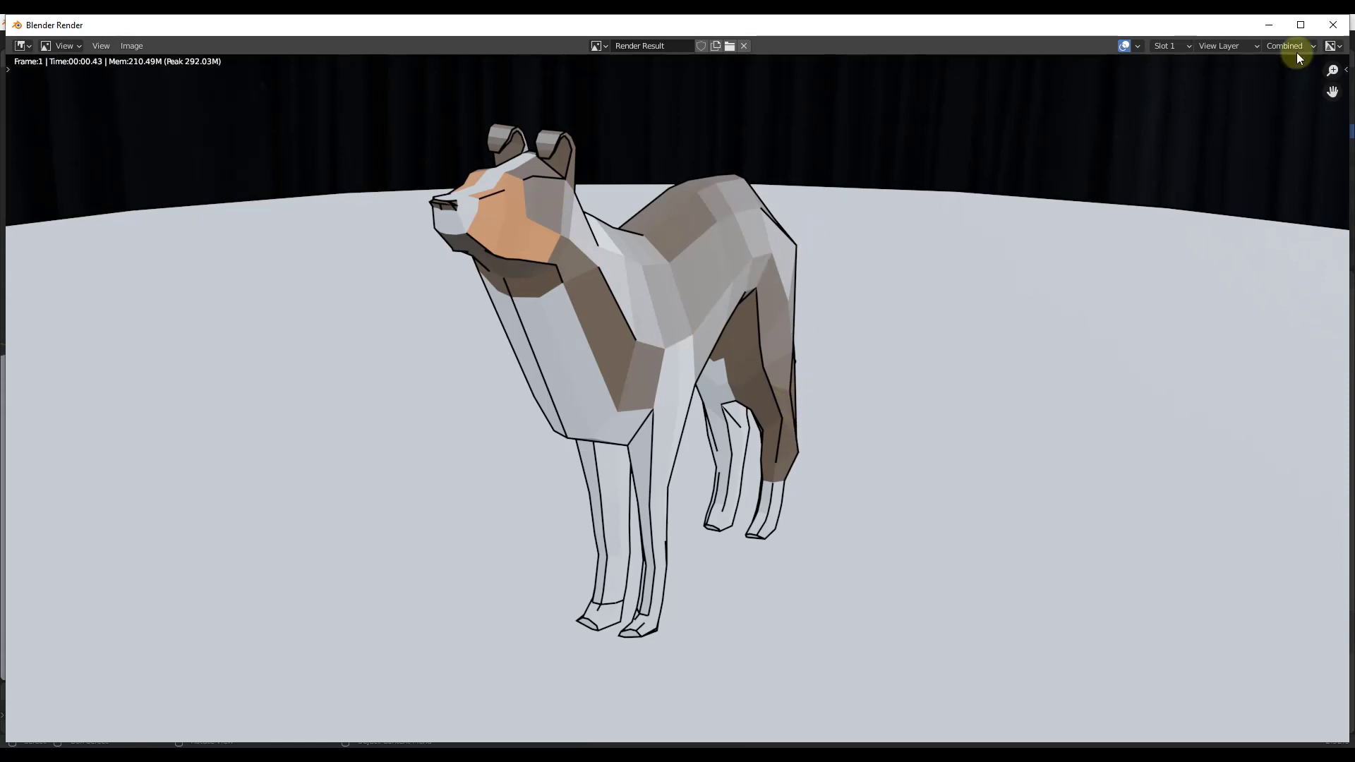
pyautogui.click(1333, 24)
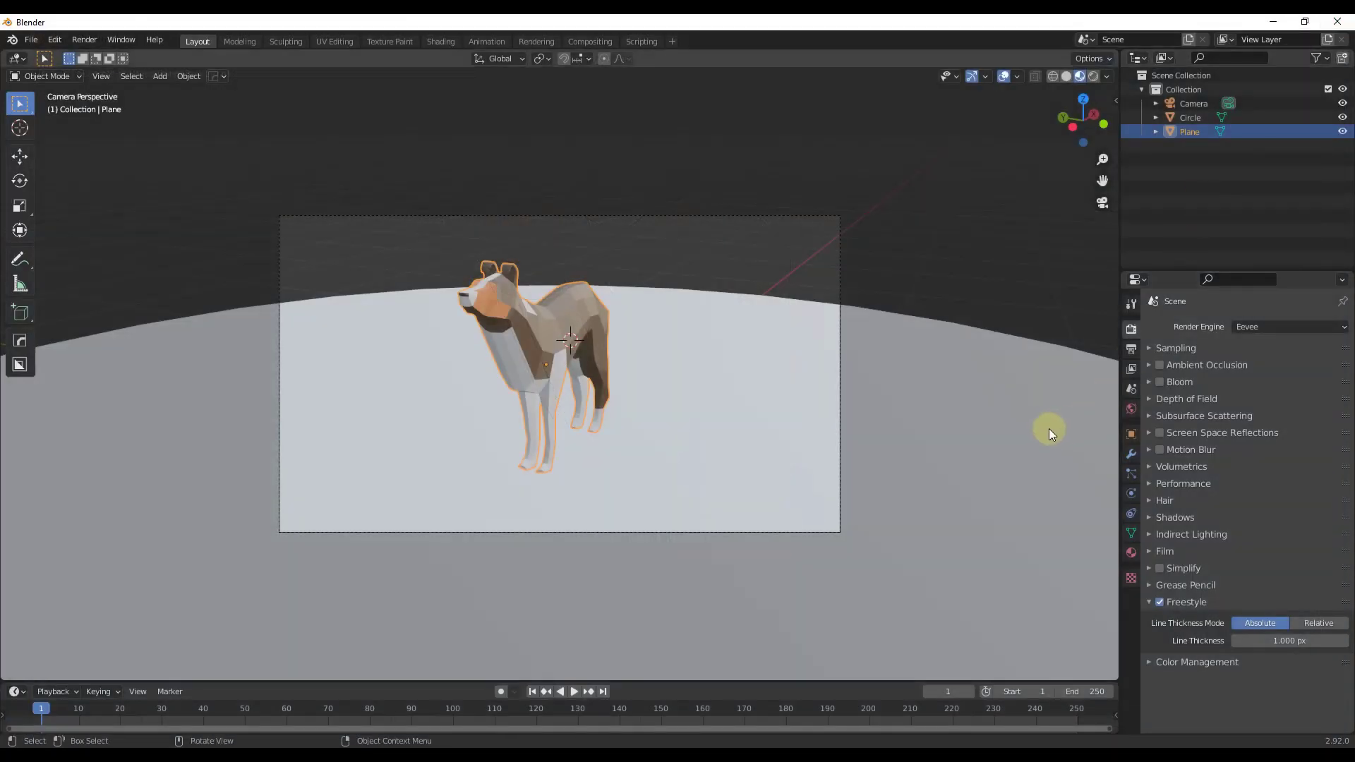
# Remove the existing Freestyle line set from the view layer and render the scene without it.
pyautogui.click(1129, 372)
pyautogui.scroll(-12, 1196, 424)
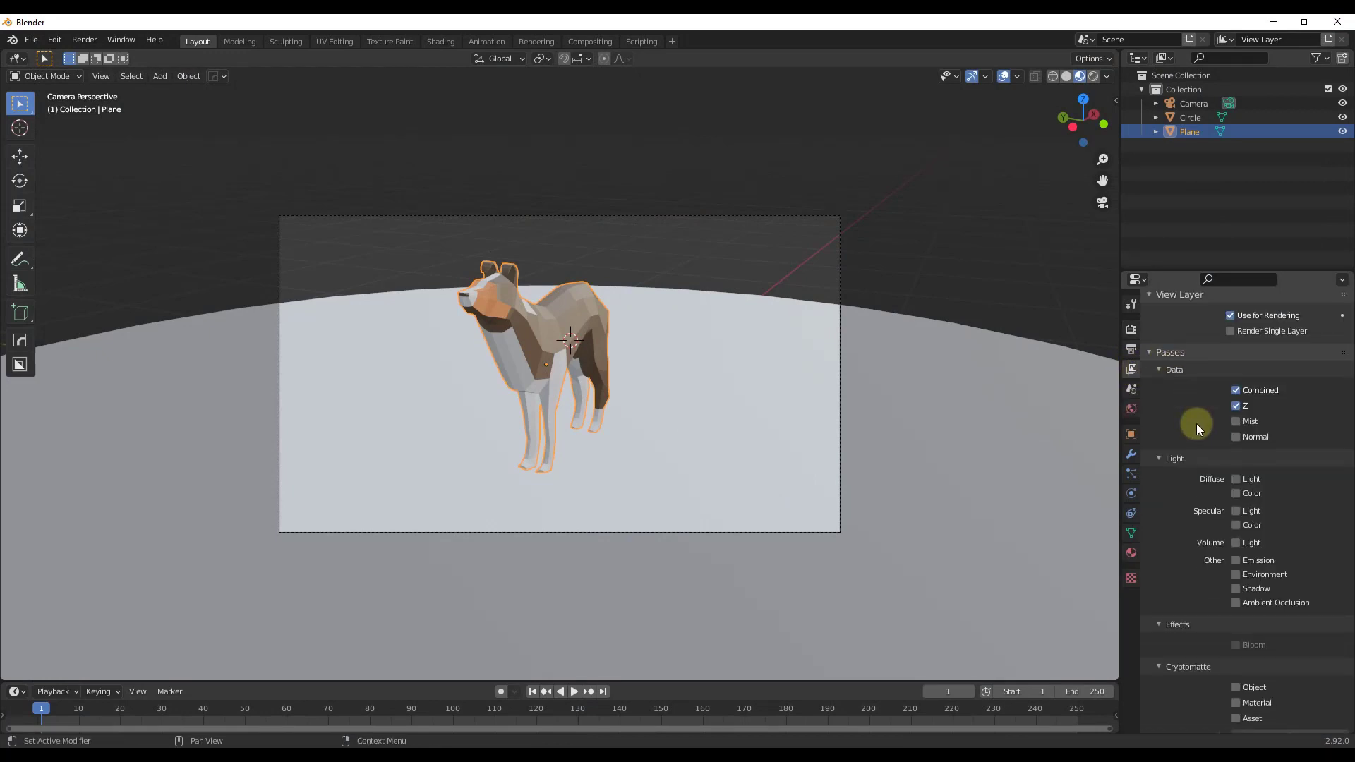
pyautogui.scroll(-6, 1200, 439)
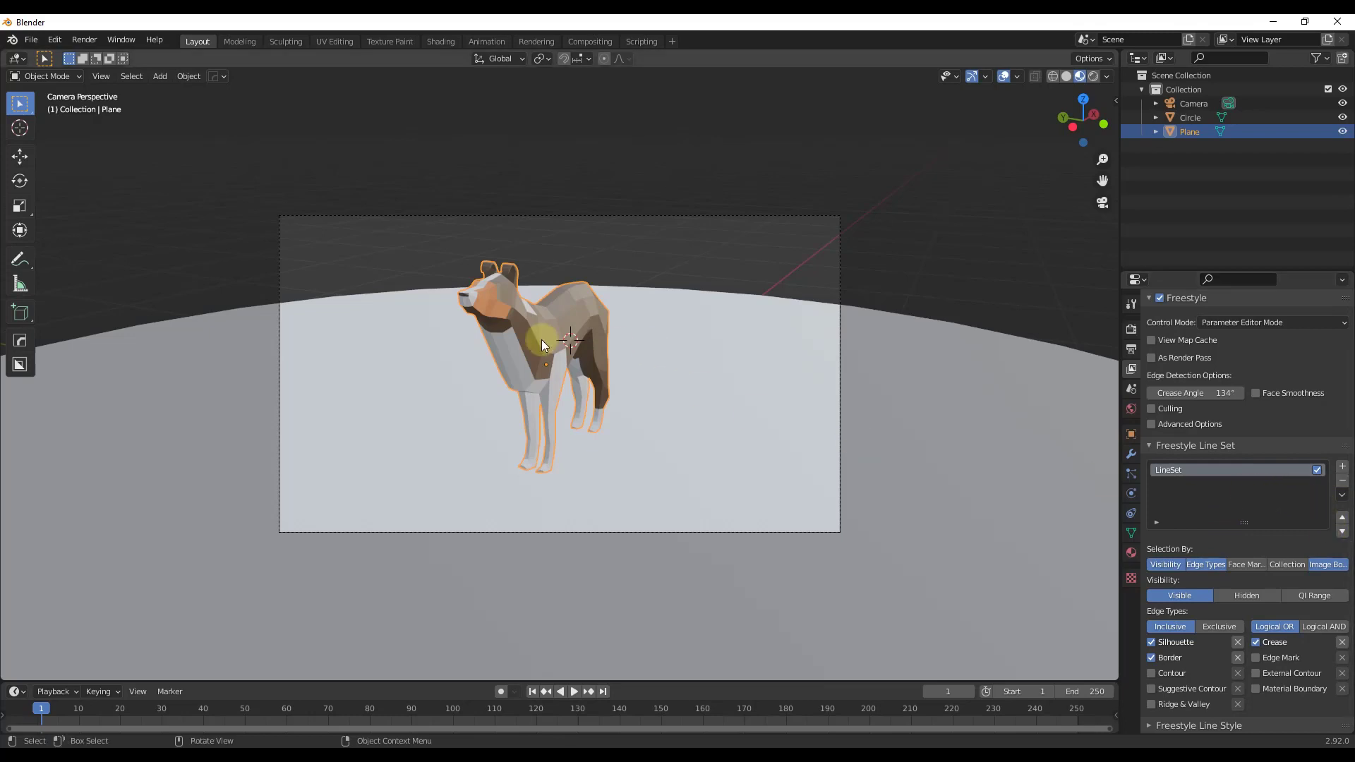
pyautogui.click(1342, 481)
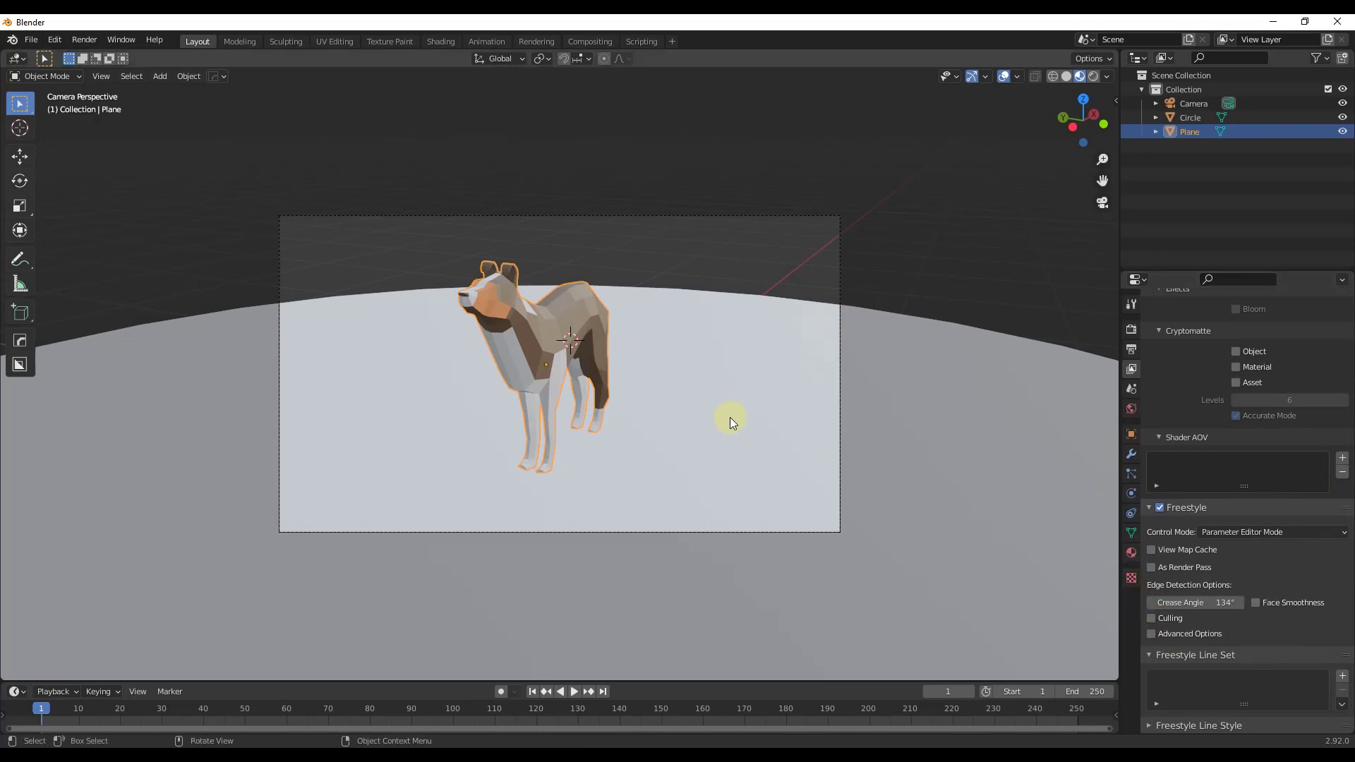
pyautogui.press('F12')
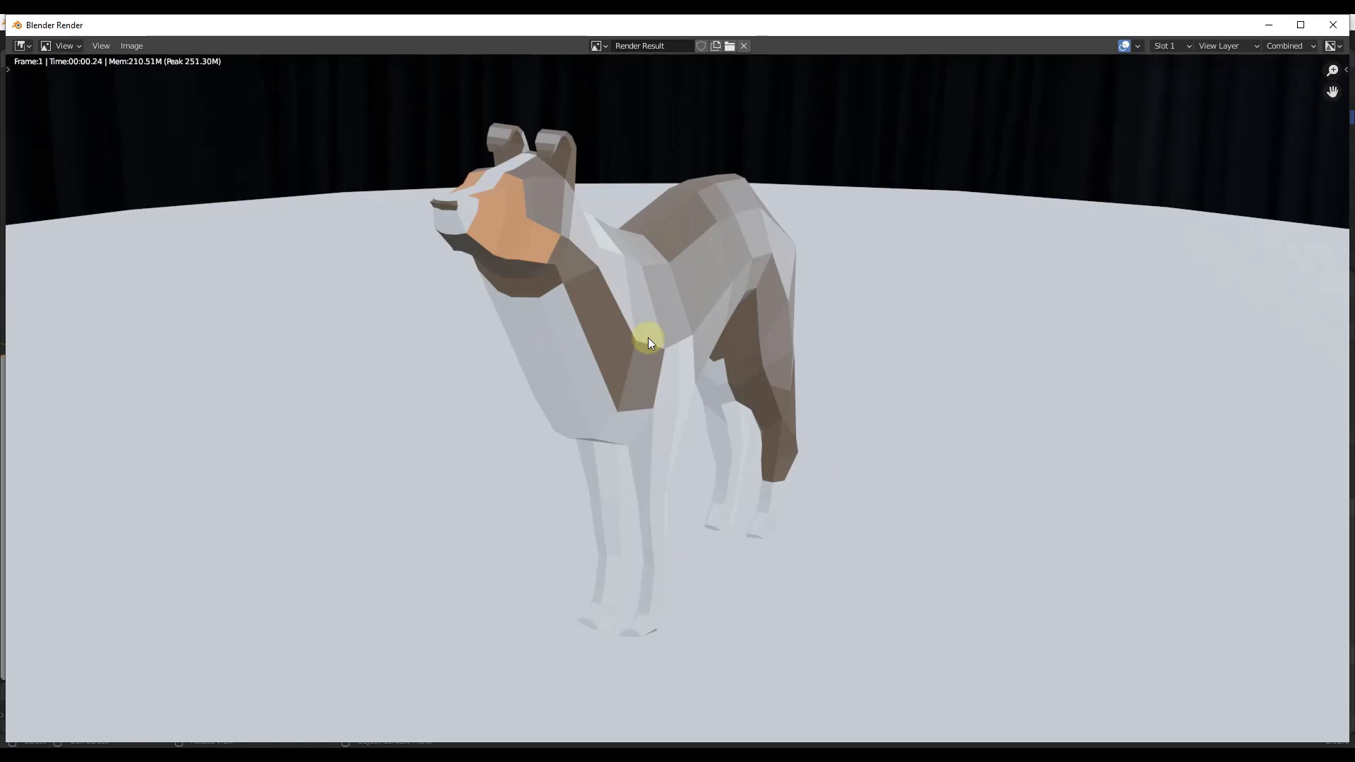
pyautogui.click(1333, 25)
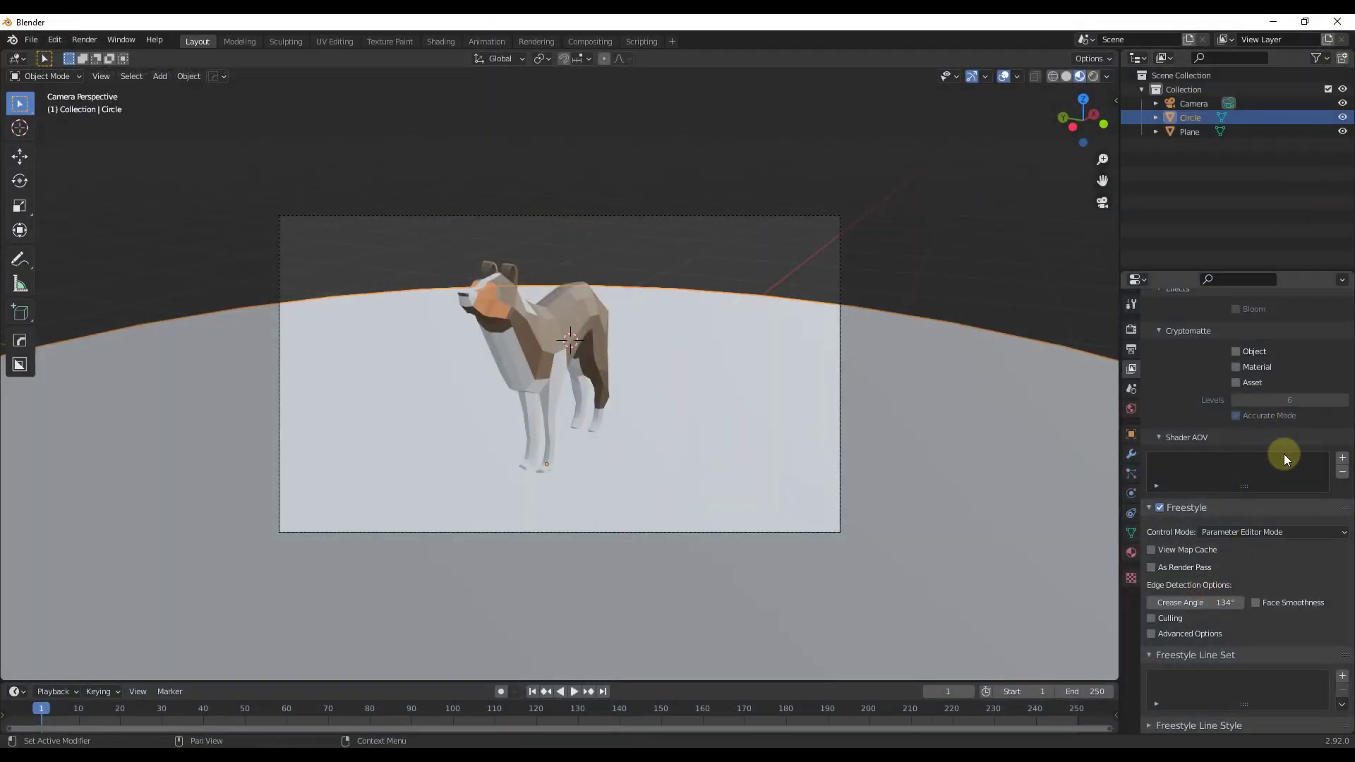
# Add a new Freestyle line set to the view layer and widen the properties area to show its options in full.
pyautogui.click(1343, 676)
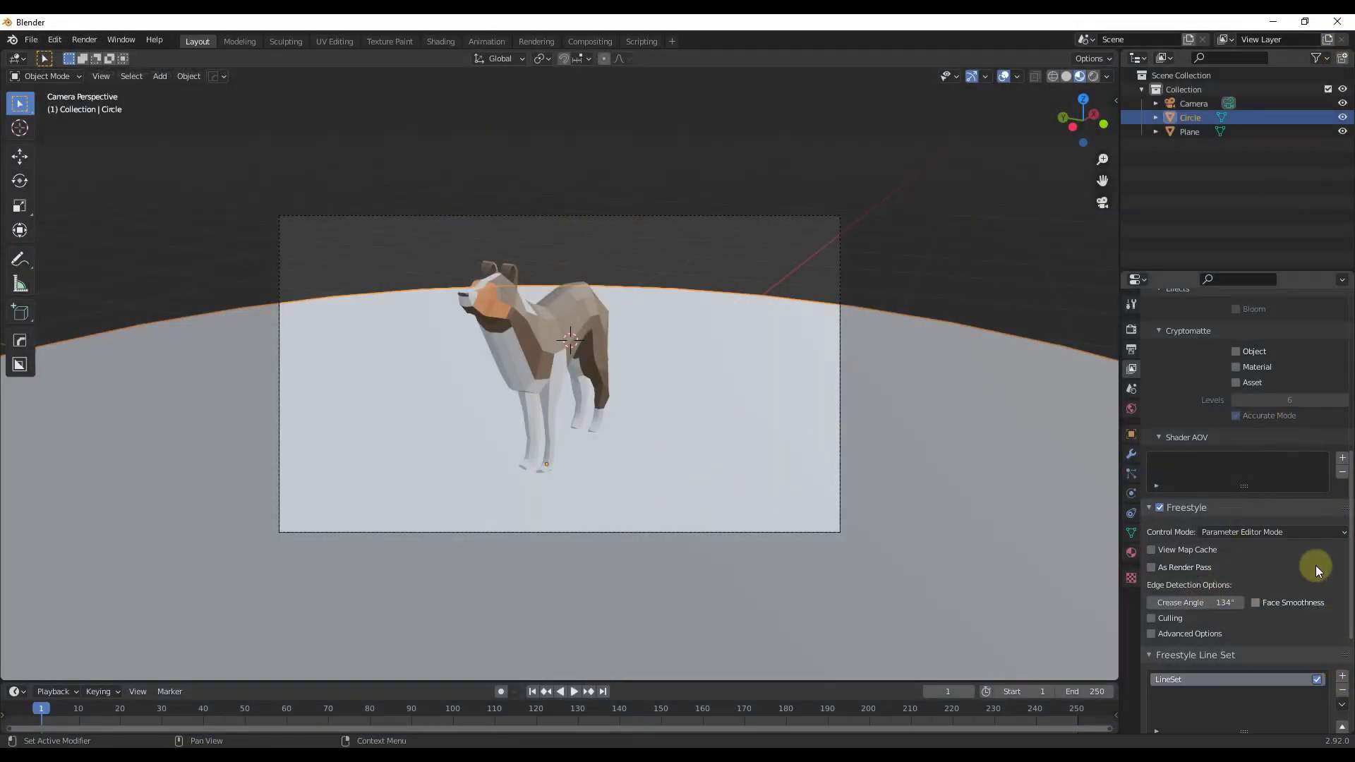
pyautogui.scroll(-7, 1295, 536)
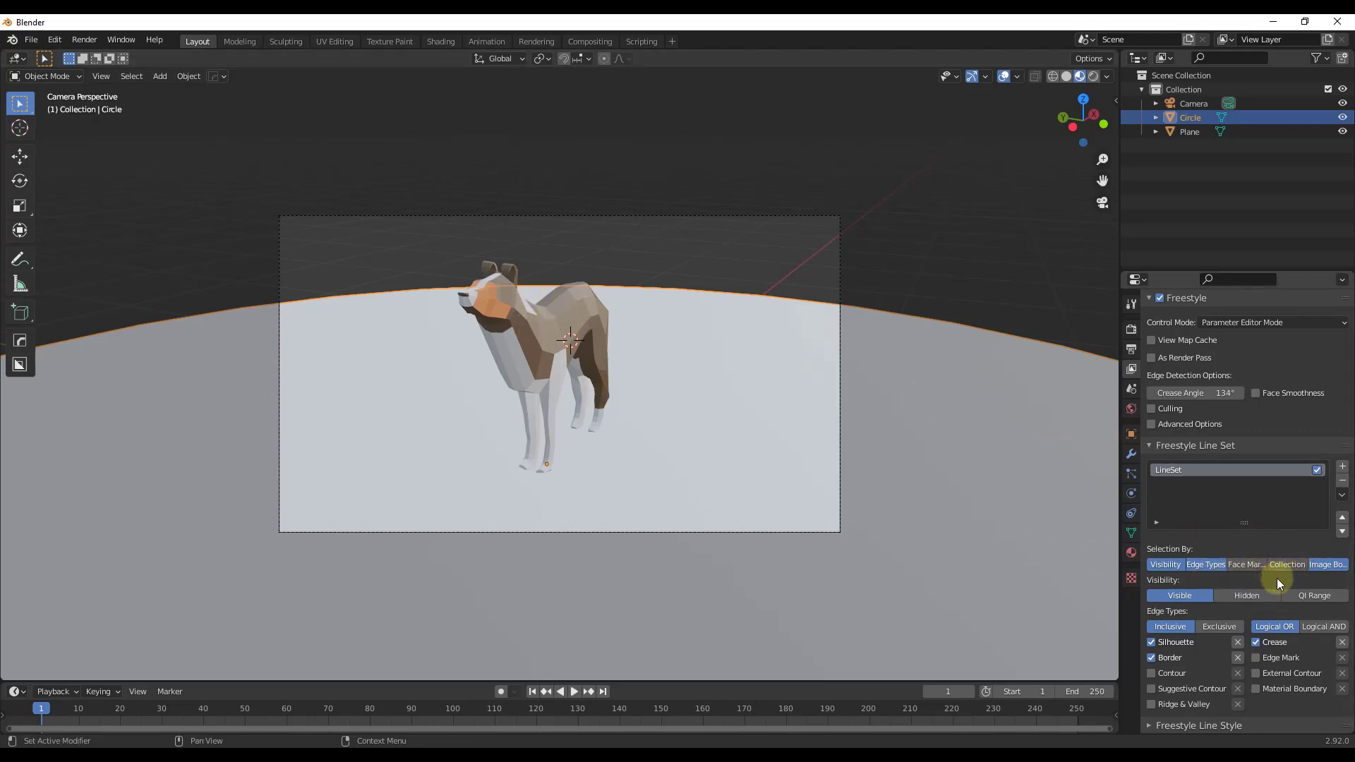
pyautogui.moveTo(1135, 567); pyautogui.dragTo(911, 550)
pyautogui.scroll(2, 997, 512)
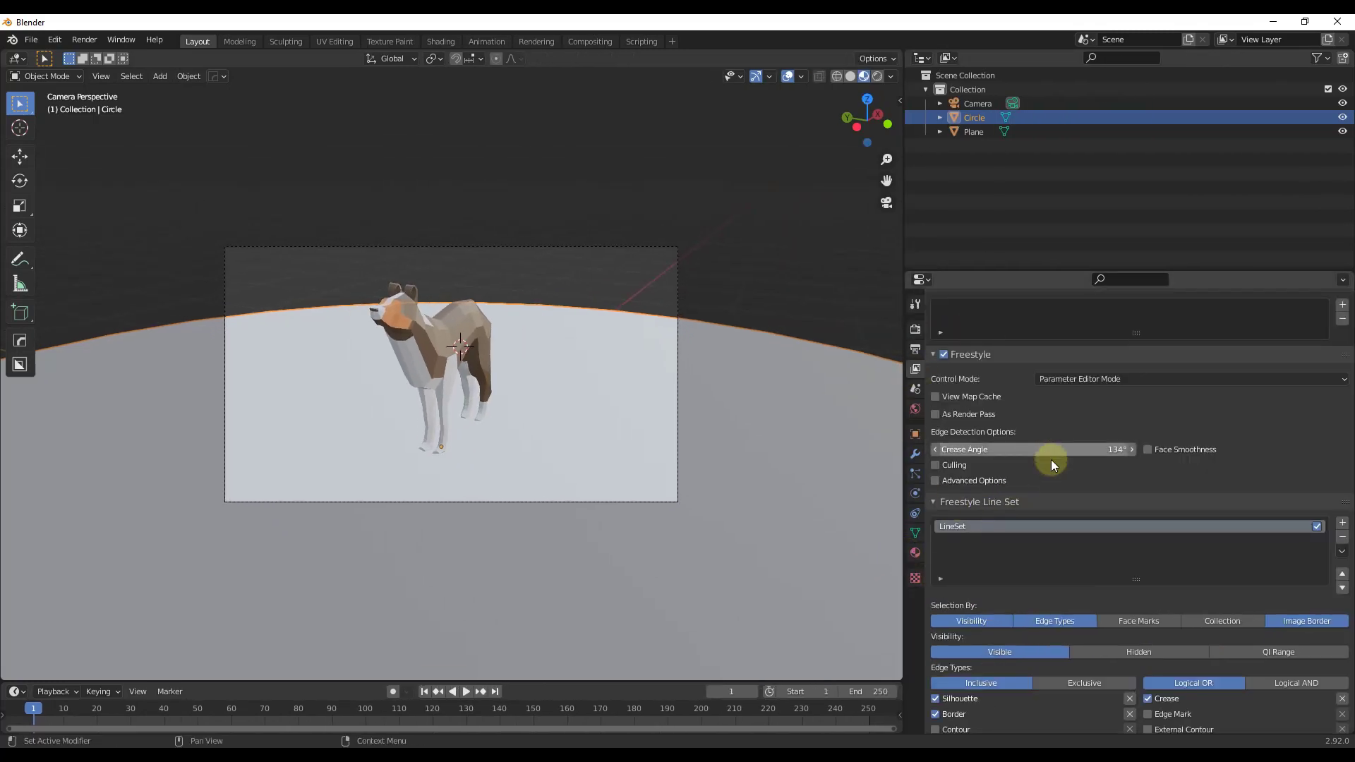
pyautogui.scroll(-2, 1084, 510)
pyautogui.scroll(1, 1084, 510)
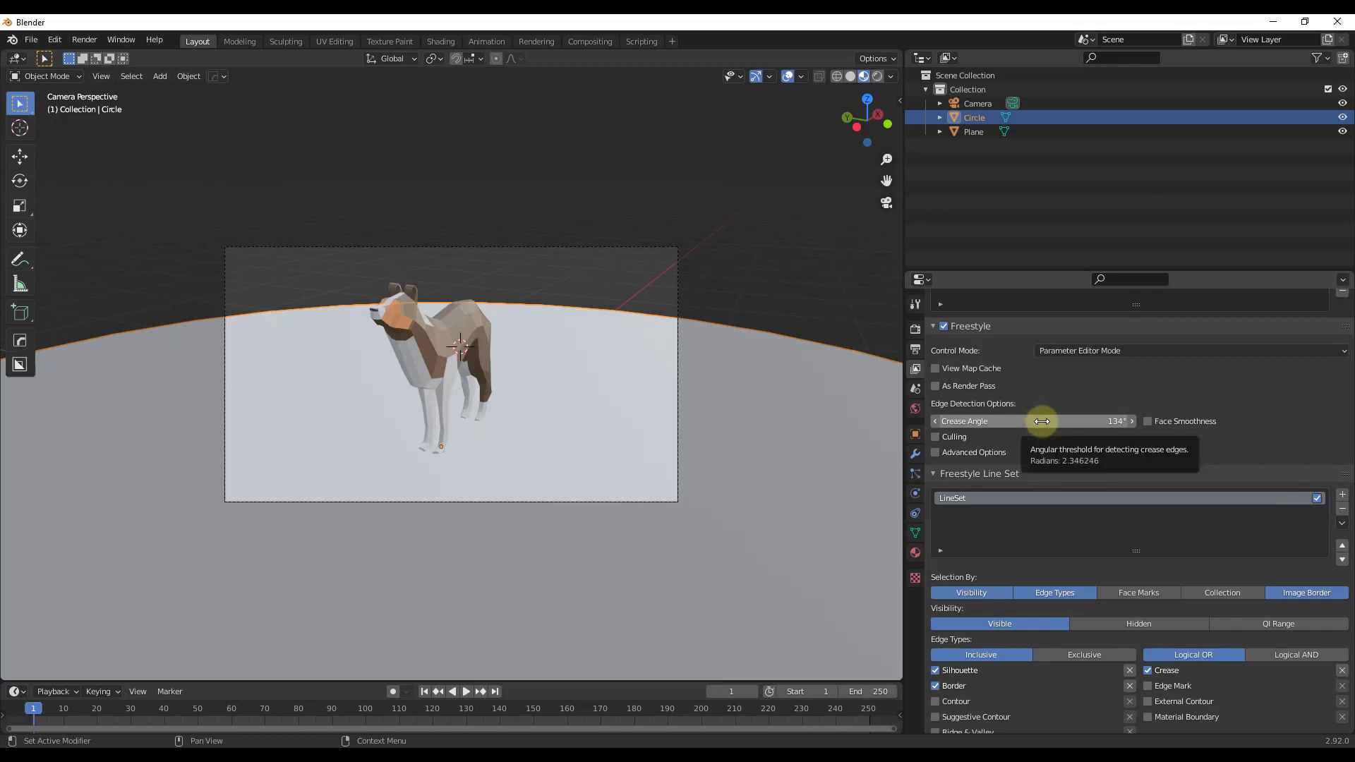
# Set the Freestyle crease angle to 180° and render the dog to check the detected edges.
pyautogui.click(994, 423)
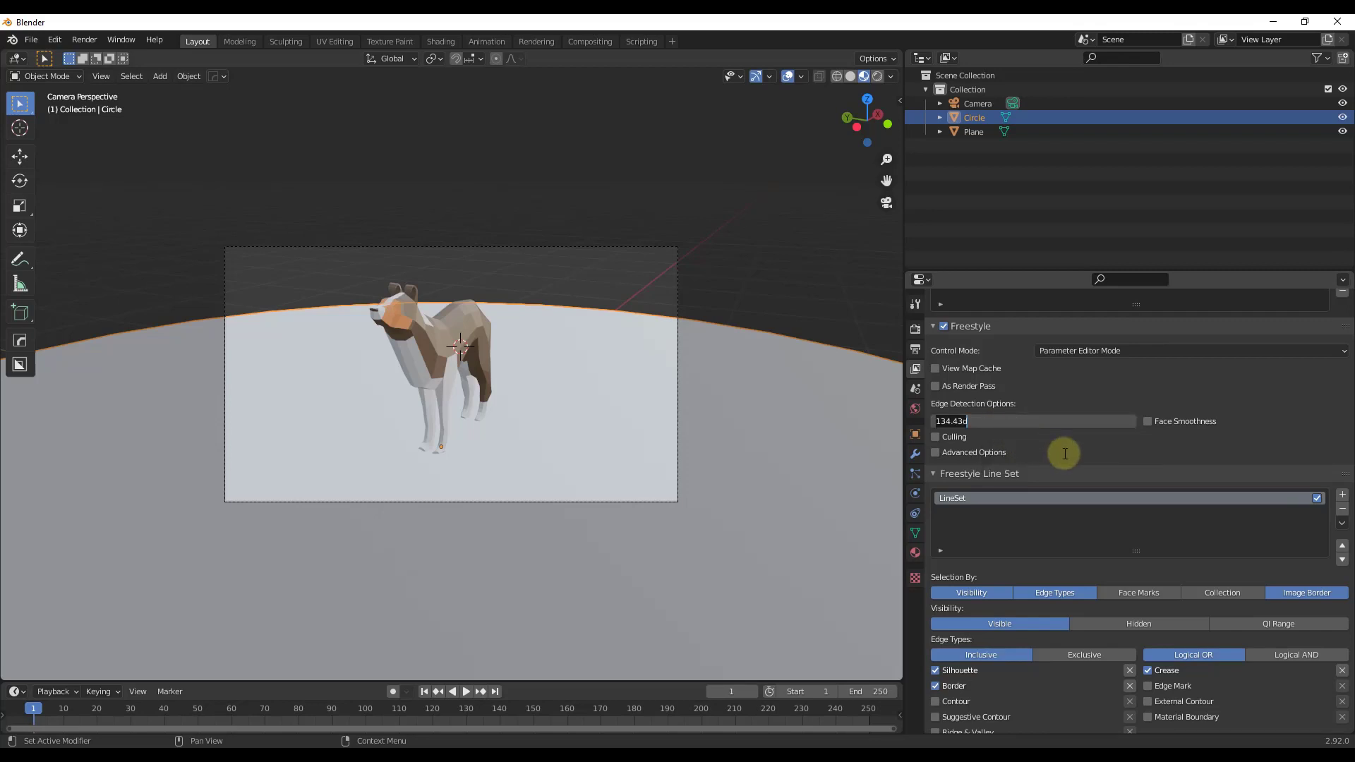
pyautogui.write('180')
pyautogui.press('Return')
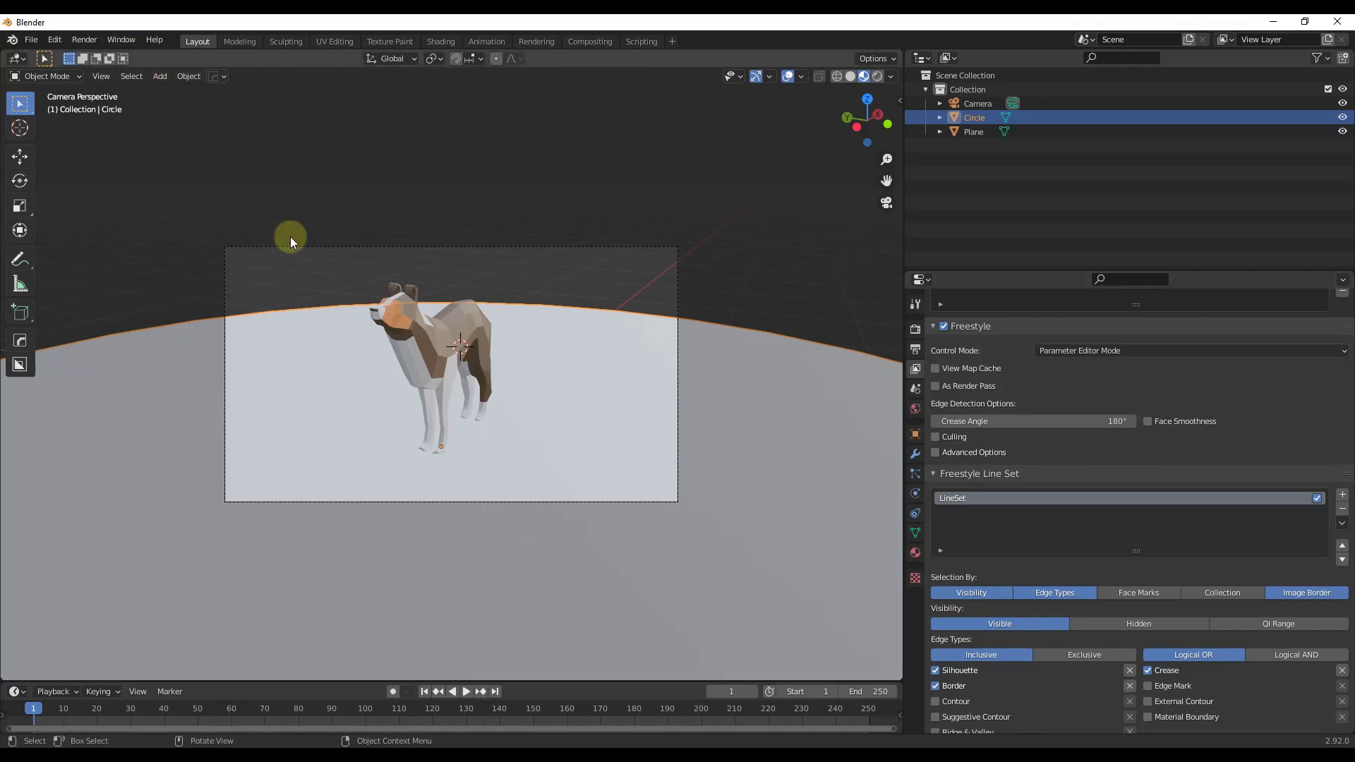
pyautogui.click(434, 339)
pyautogui.press('F12')
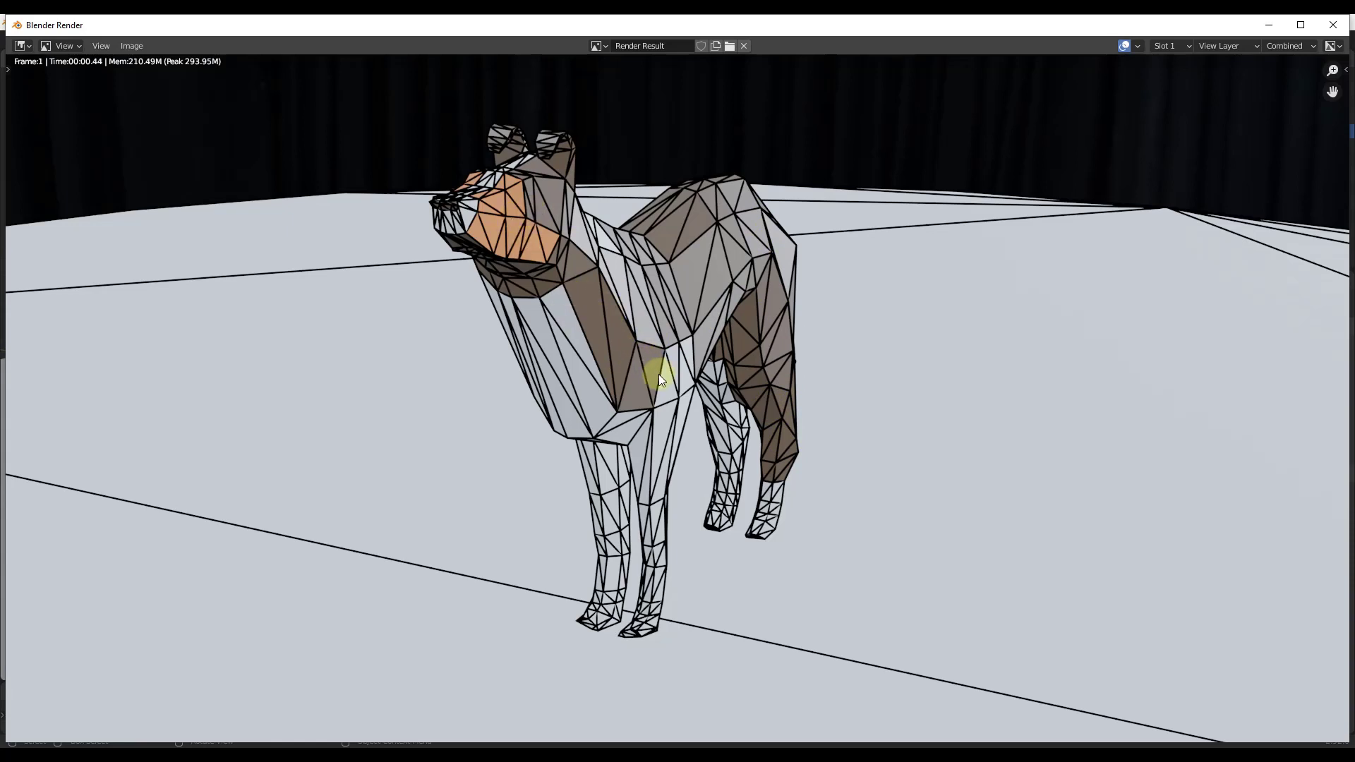
pyautogui.click(1333, 25)
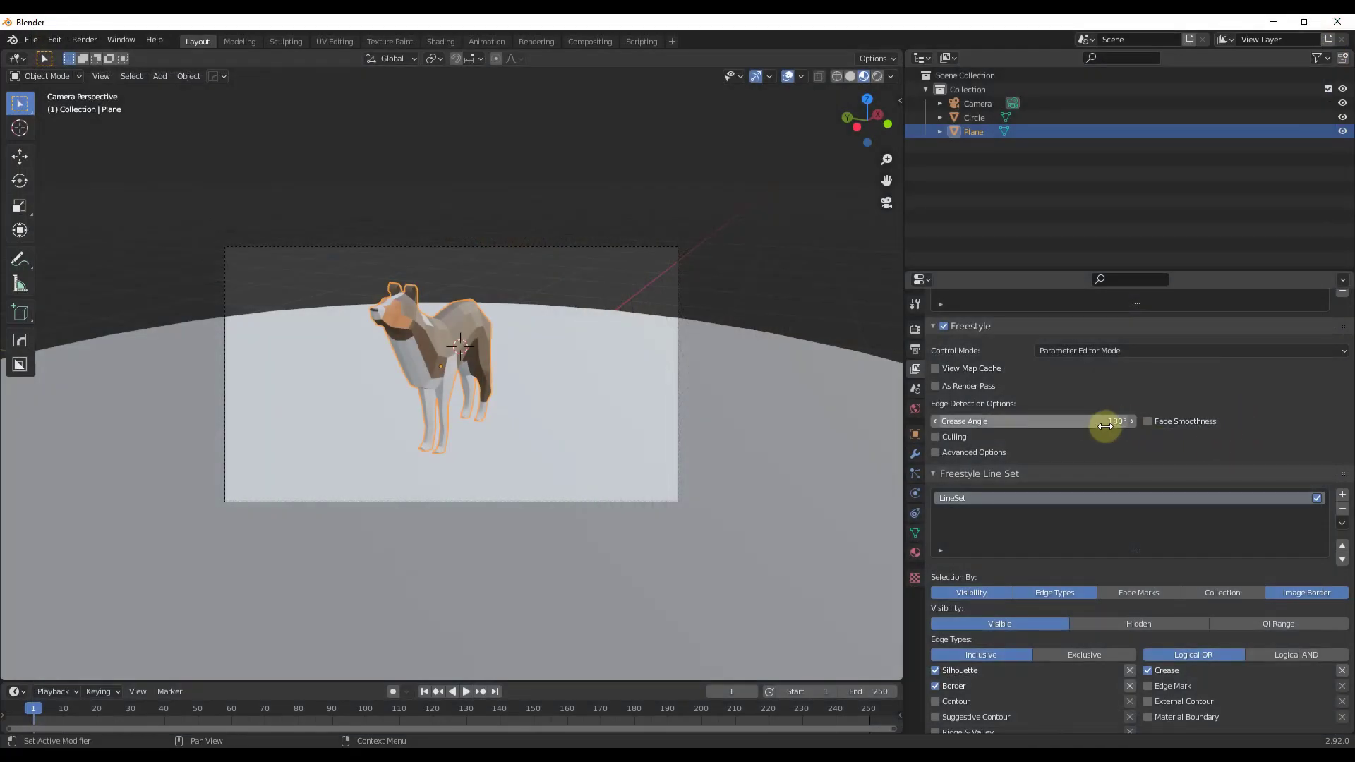
# Set the Freestyle crease angle to 90° and render the image for comparison.
pyautogui.click(1105, 426)
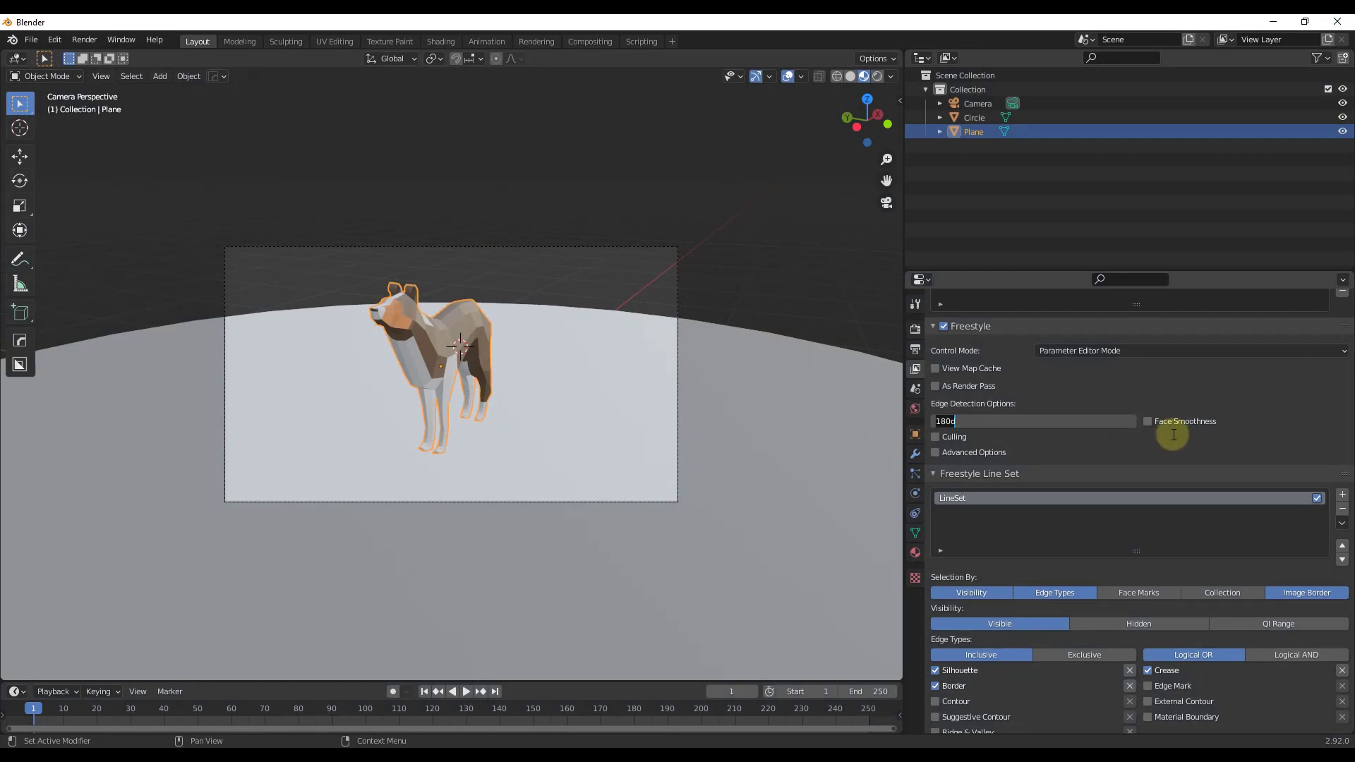
pyautogui.write('90')
pyautogui.press('Return')
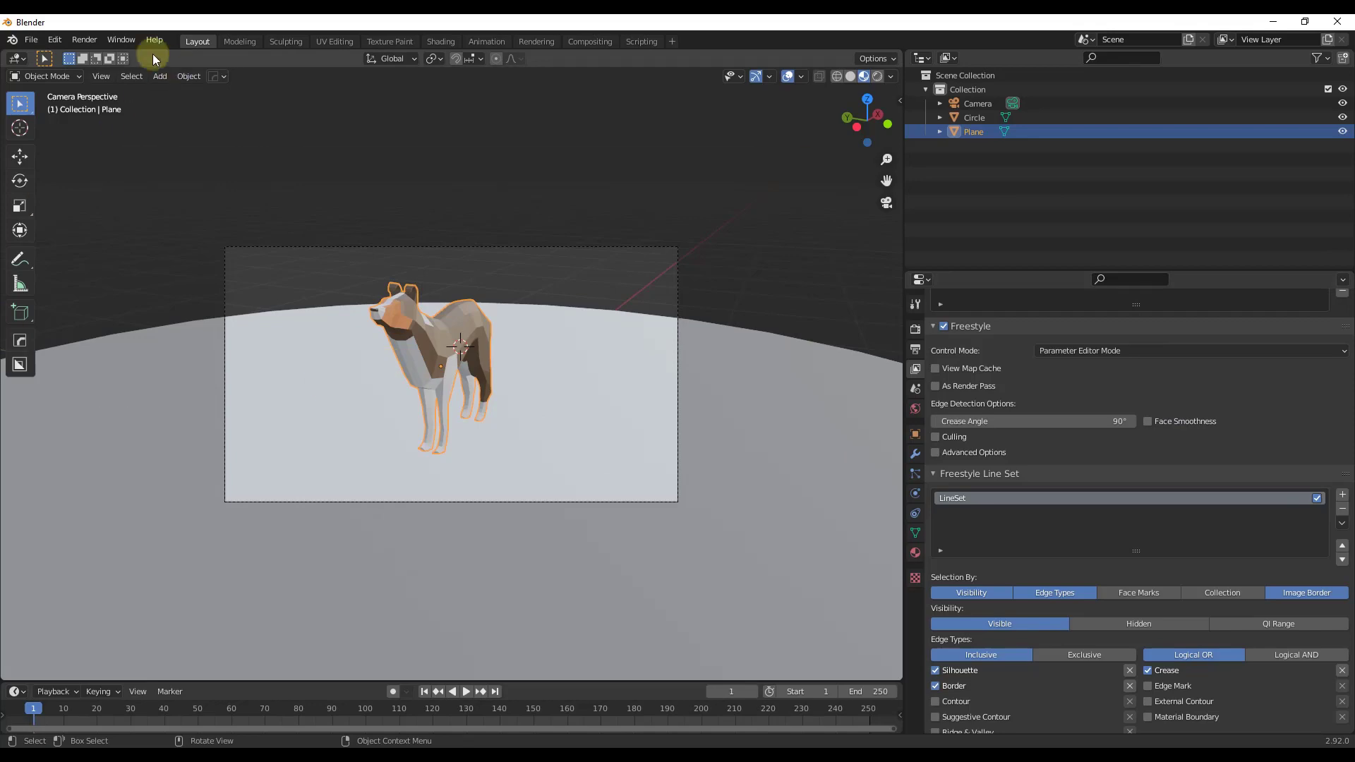
pyautogui.click(84, 40)
pyautogui.click(102, 56)
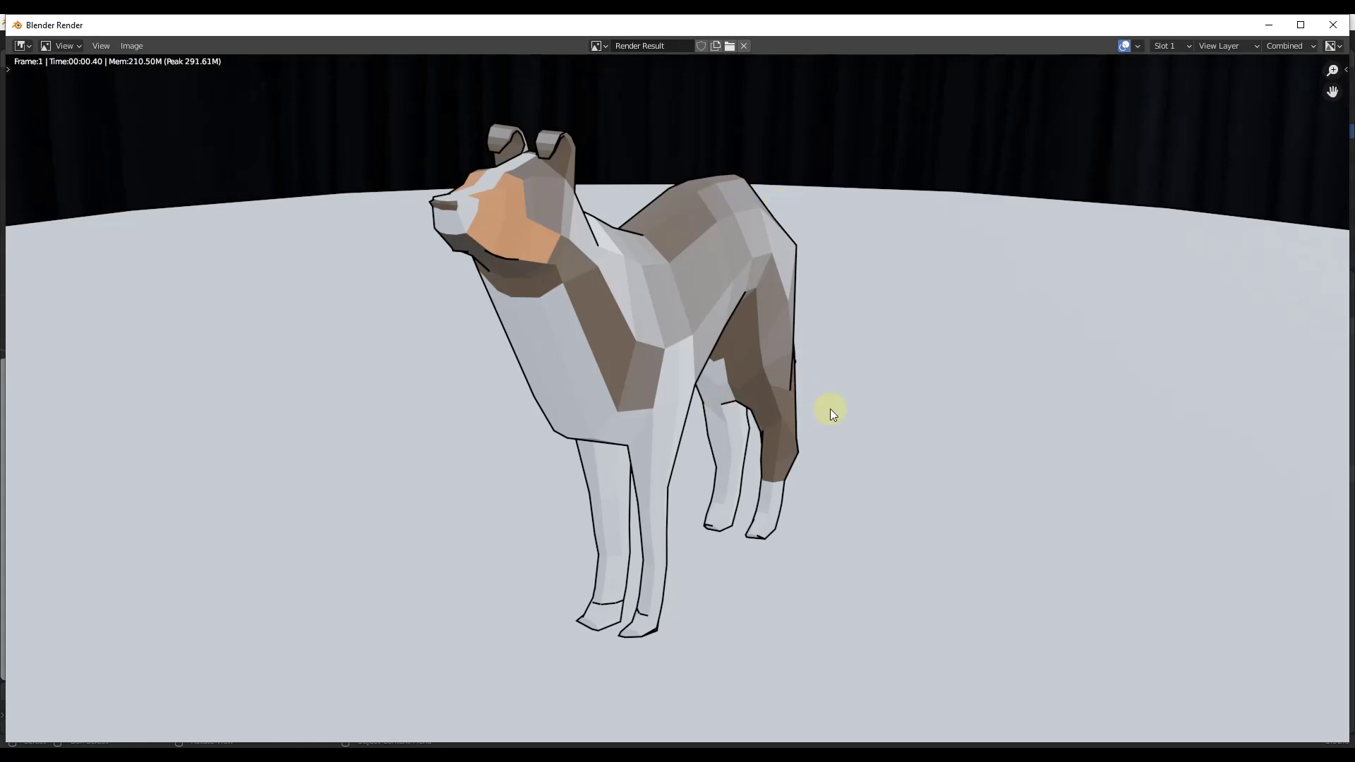
pyautogui.click(1332, 27)
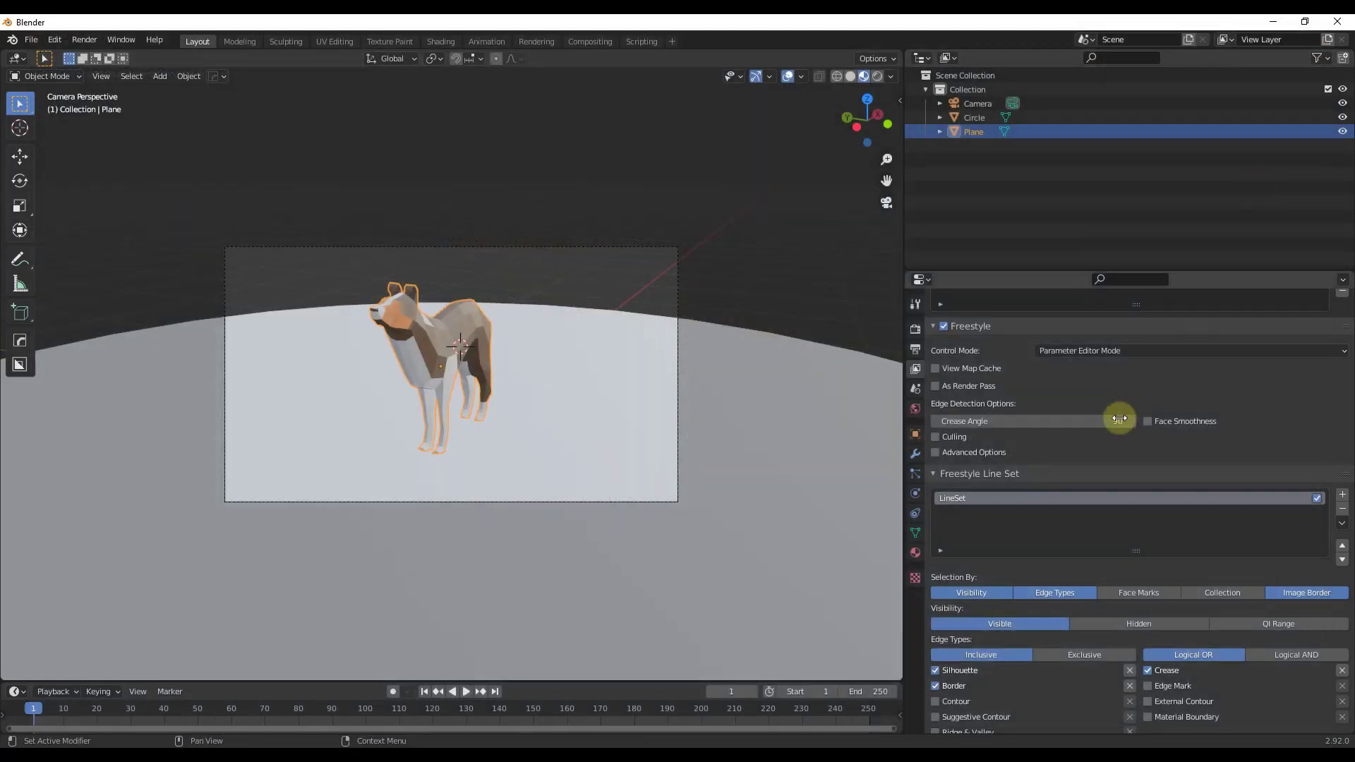
# Set the Freestyle crease angle to 134°.
pyautogui.click(1078, 421)
pyautogui.write('134')
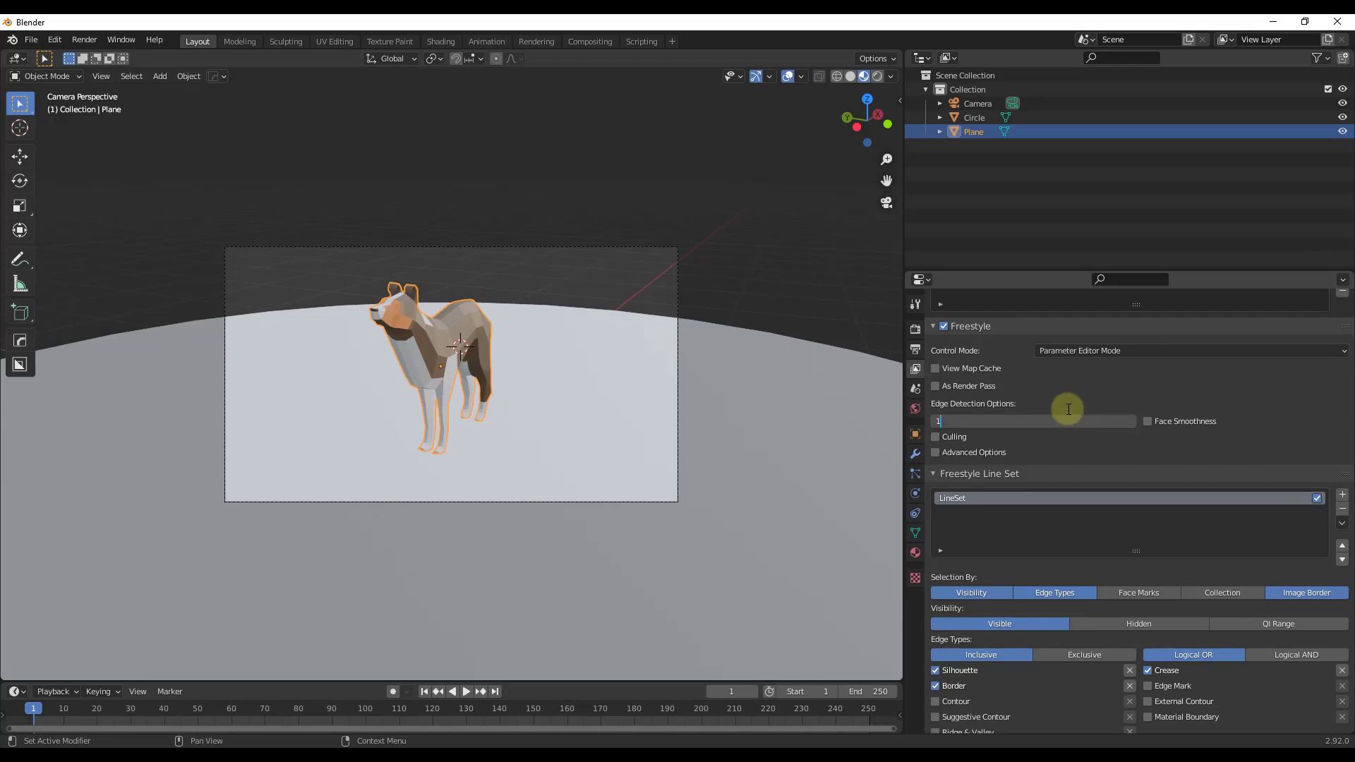
pyautogui.press('Return')
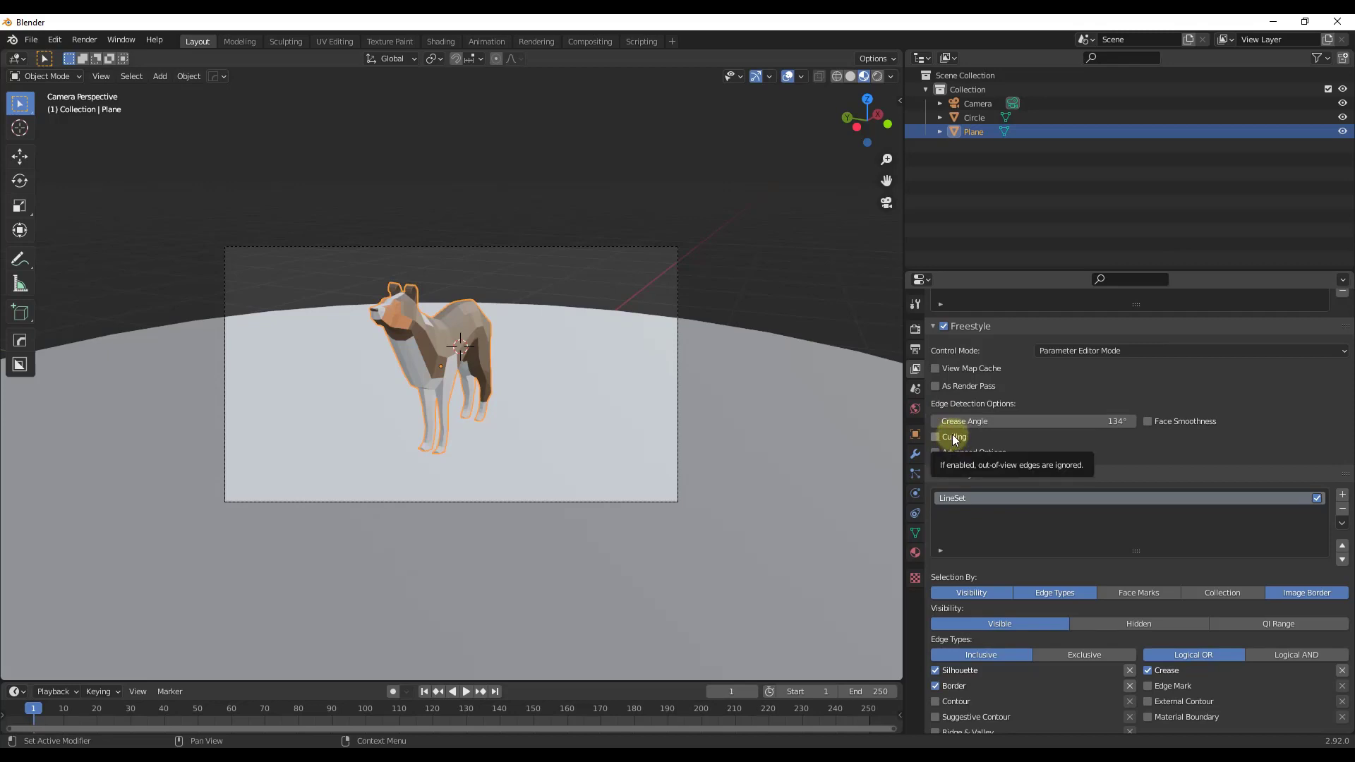
# Enable Face Smoothness and Advanced Options for Freestyle edge detection.
pyautogui.hotkey('ctrl', 'z')
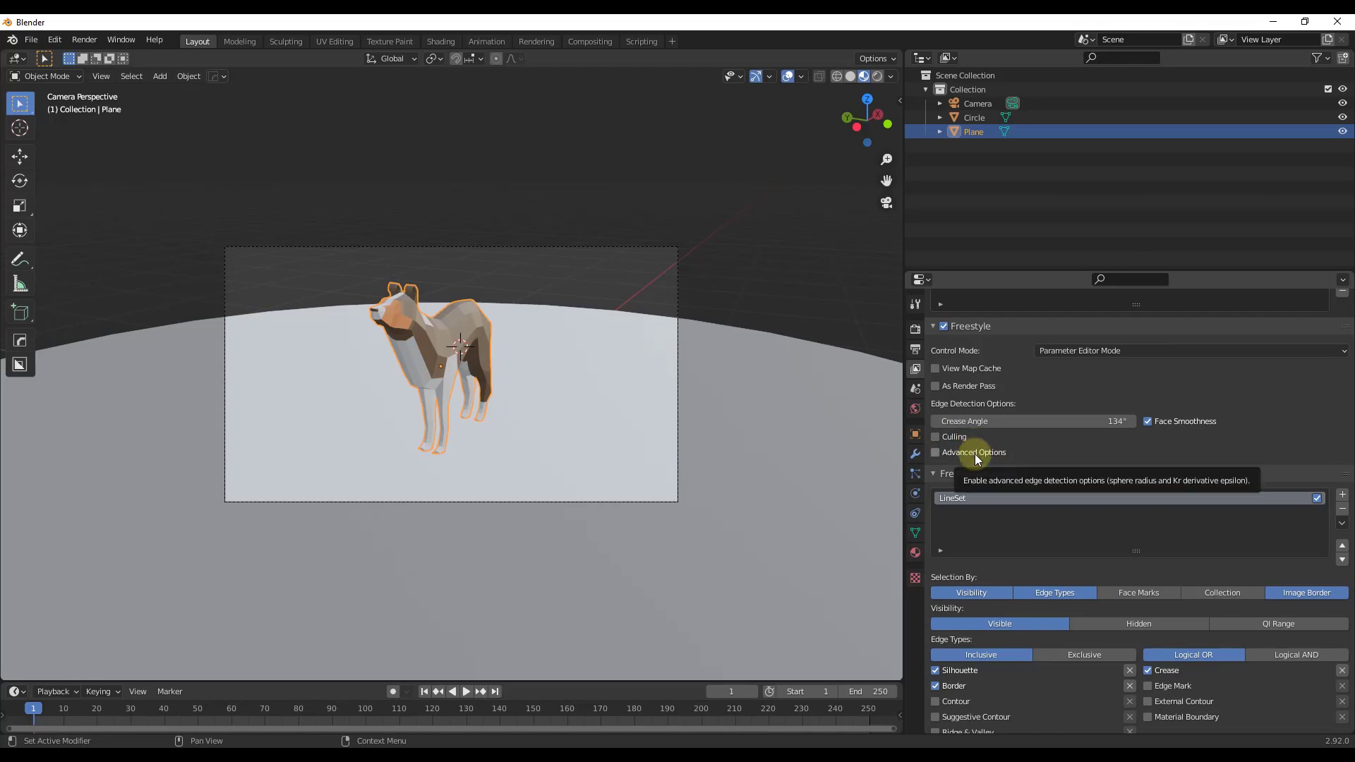
pyautogui.click(976, 455)
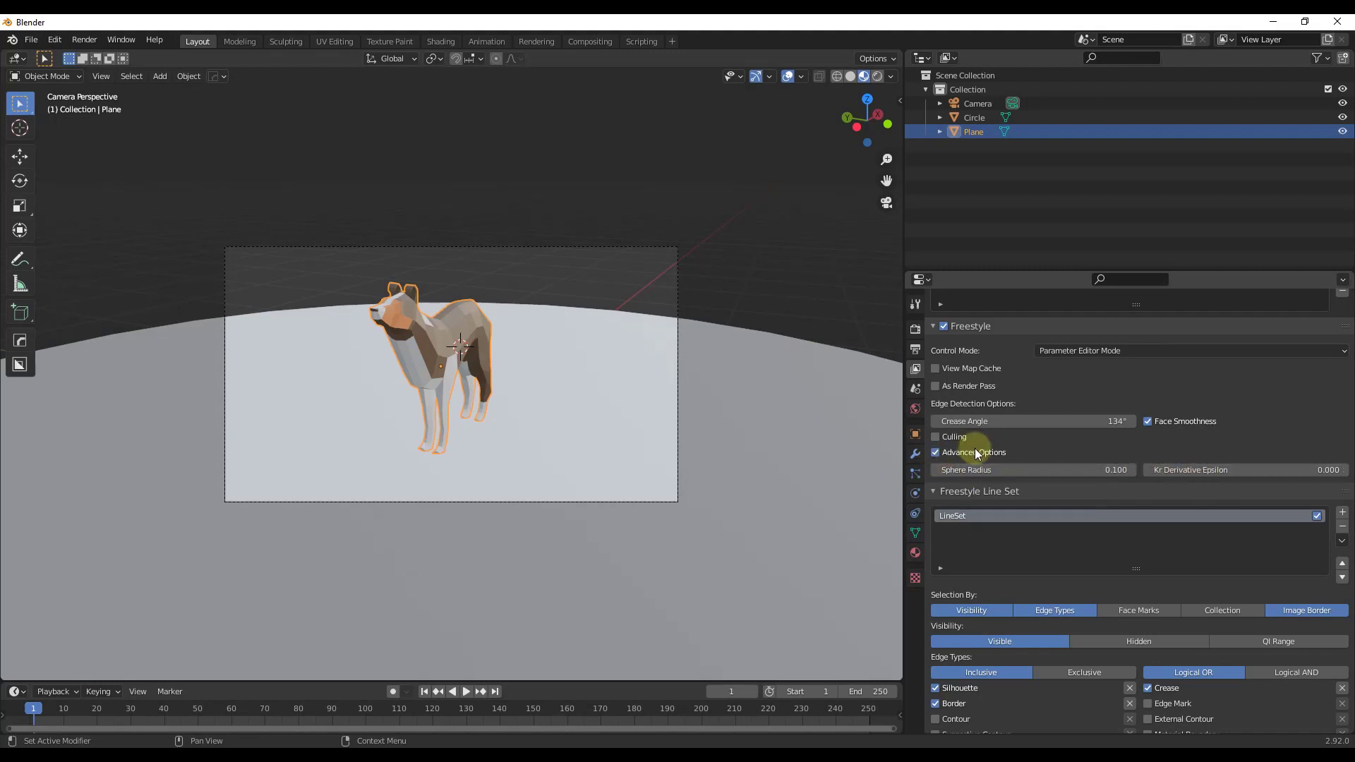
# Turn off Freestyle's Advanced Options, enable the Ridge & Valley edge type and render the dog.
pyautogui.click(978, 453)
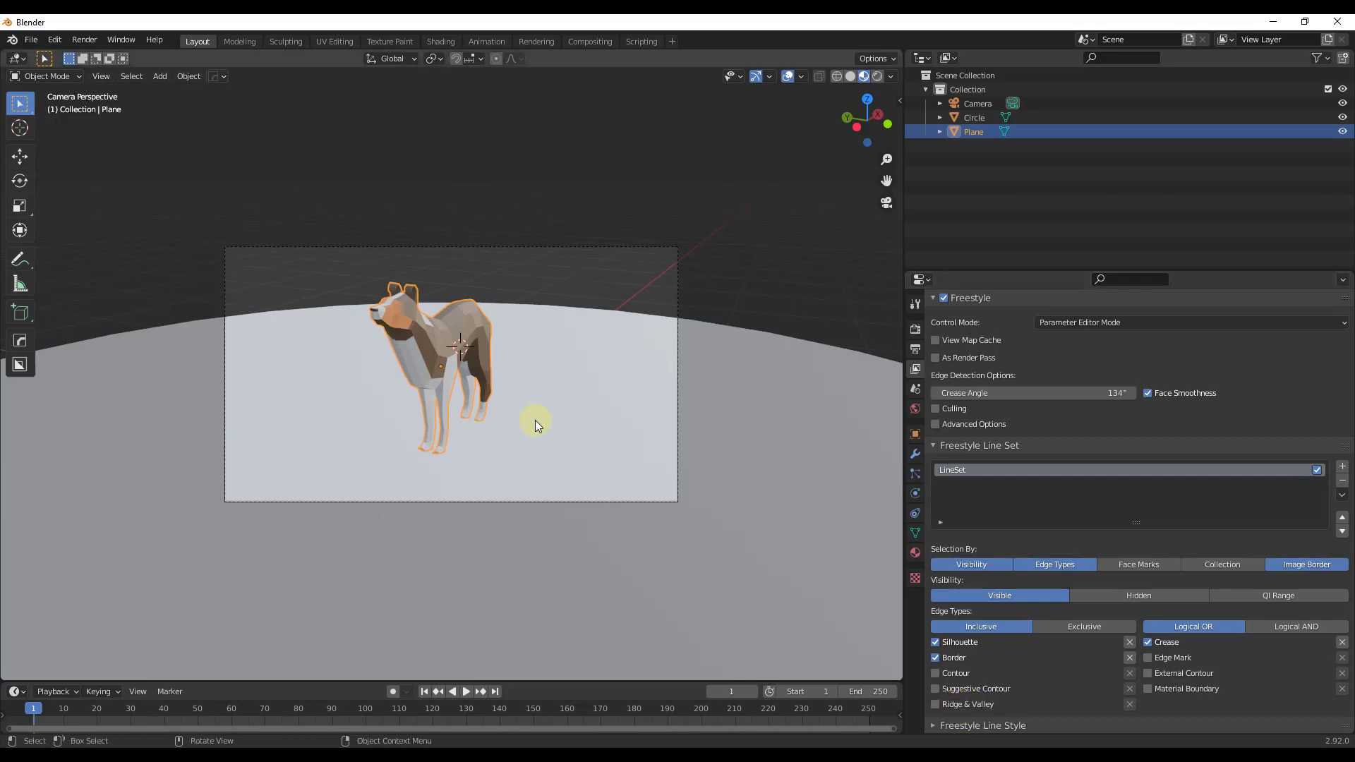
pyautogui.click(963, 703)
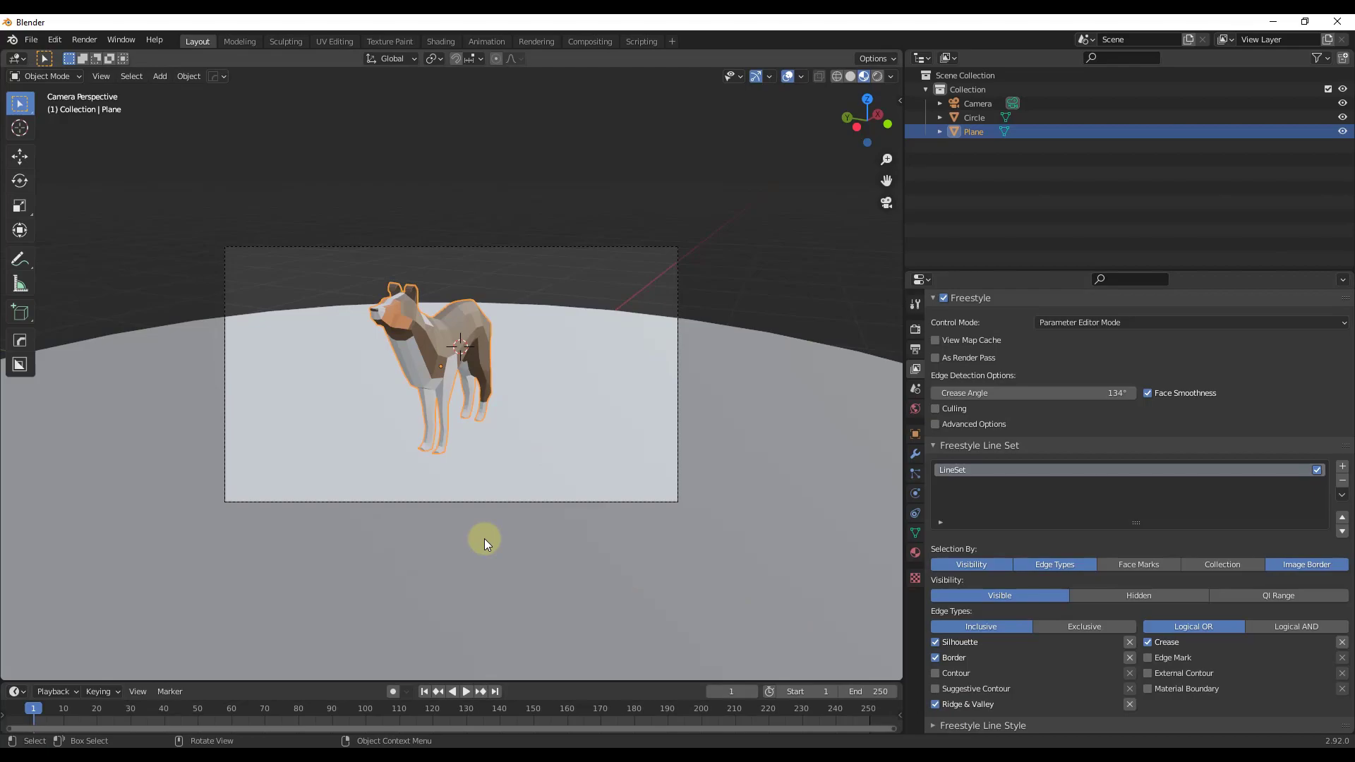
pyautogui.press('F12')
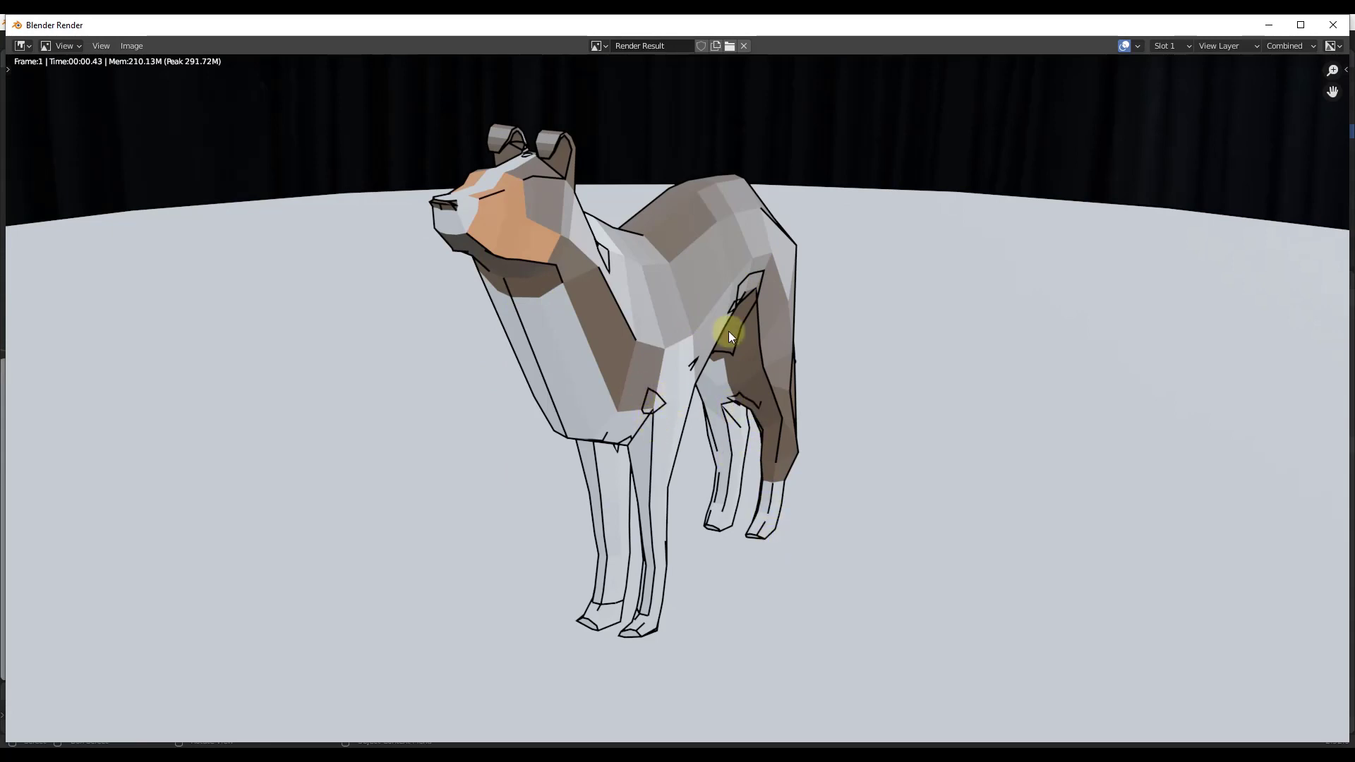
pyautogui.click(1336, 27)
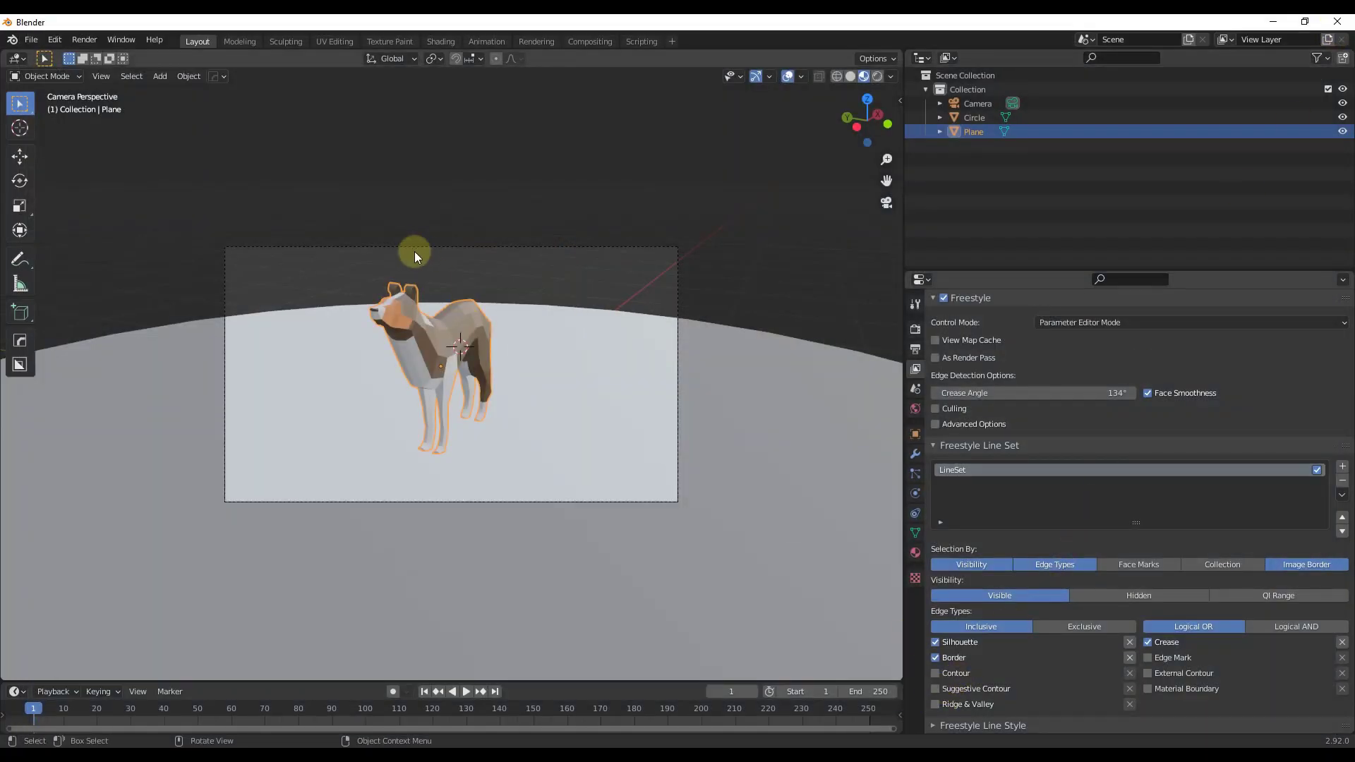
# Render the dog with Ridge & Valley disabled, and again with the Crease edge type also disabled.
pyautogui.press('F12')
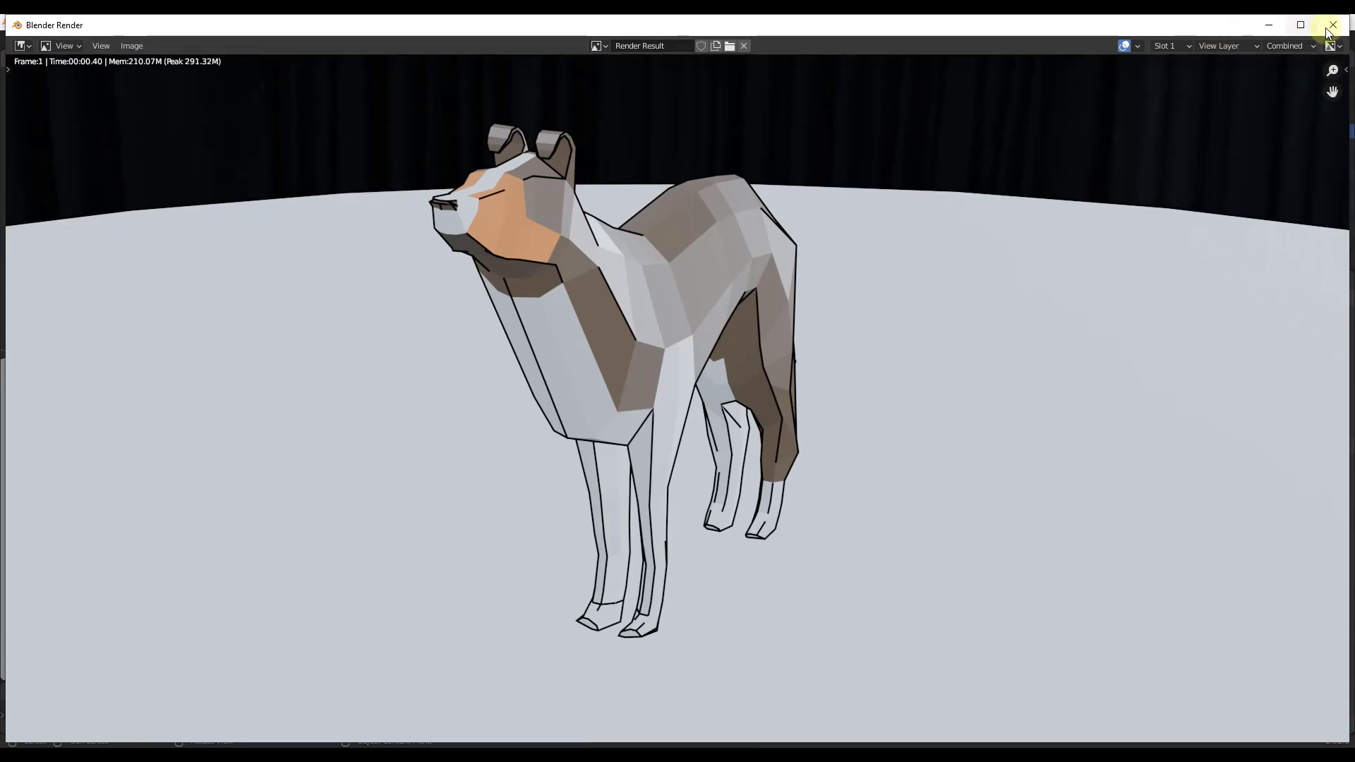
pyautogui.click(1328, 30)
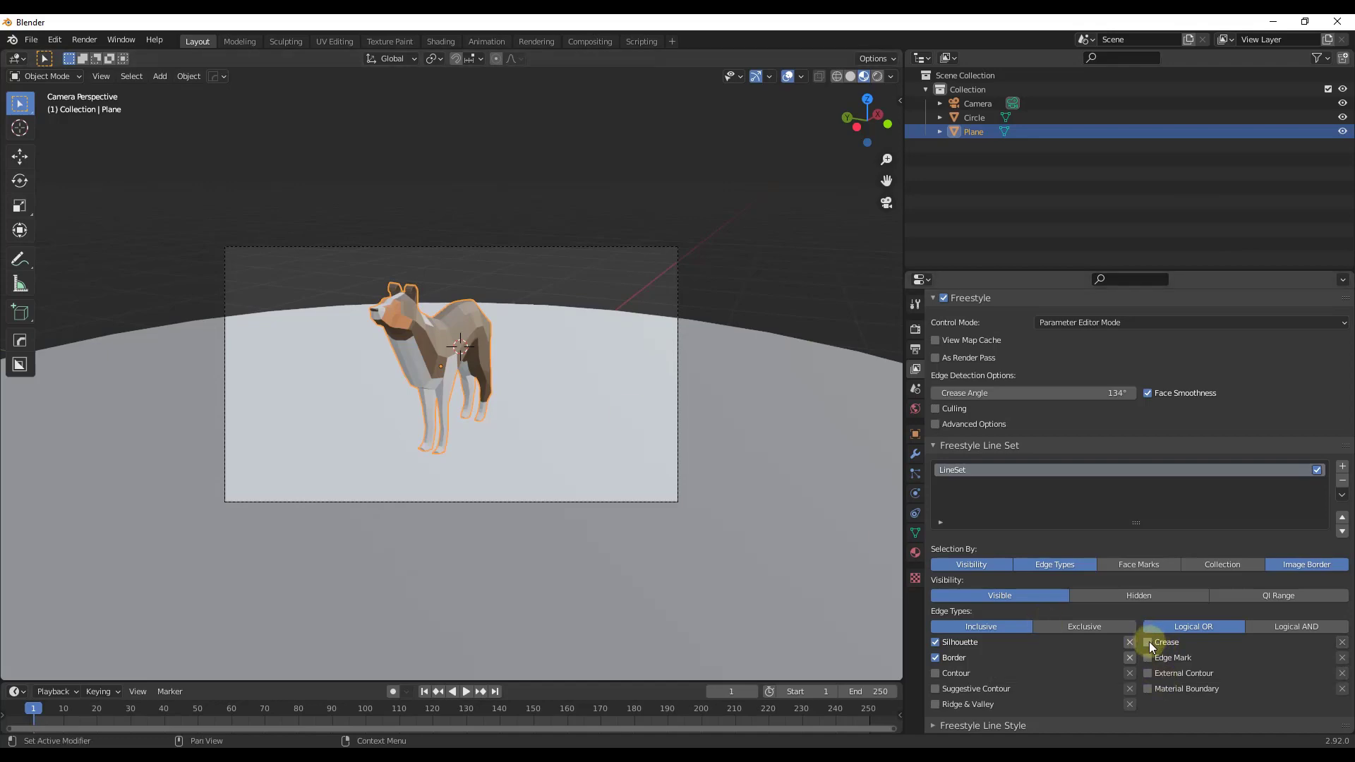
pyautogui.press('F12')
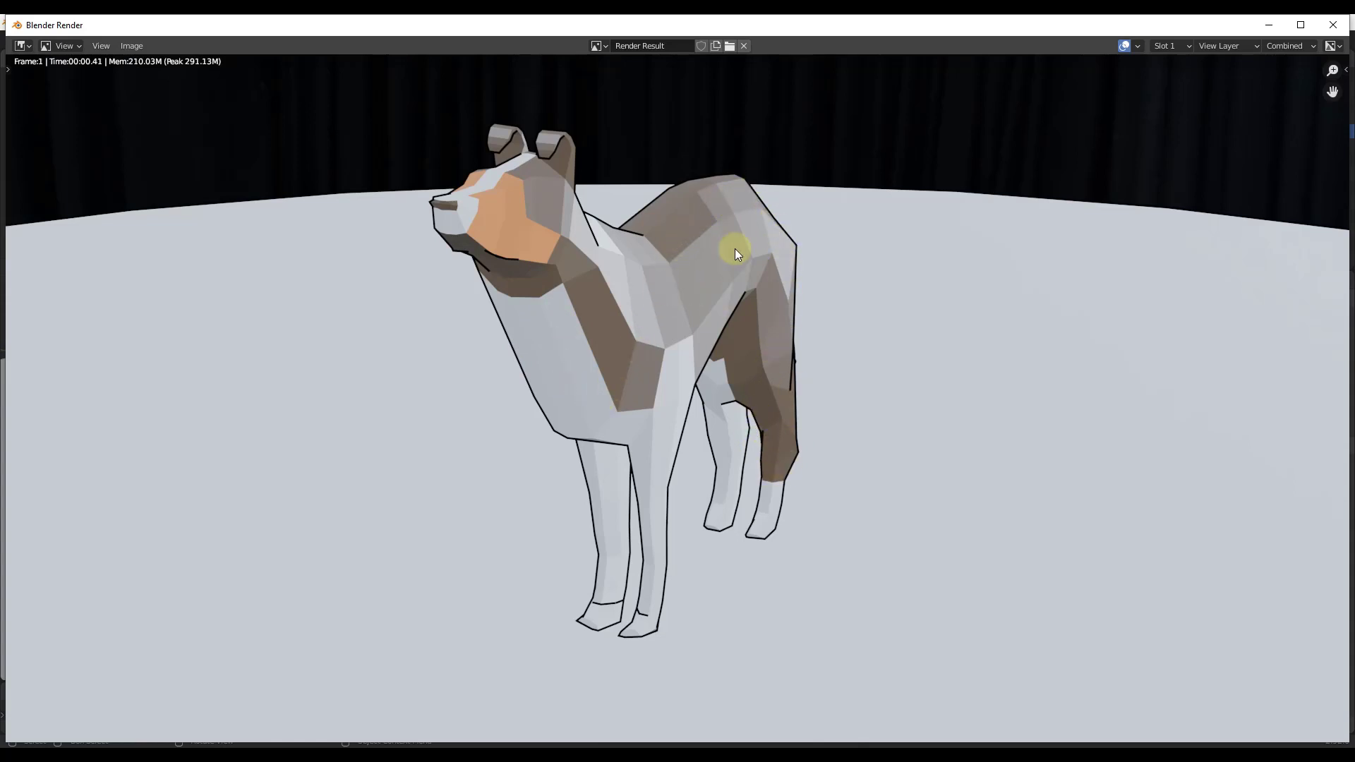
pyautogui.press('Escape')
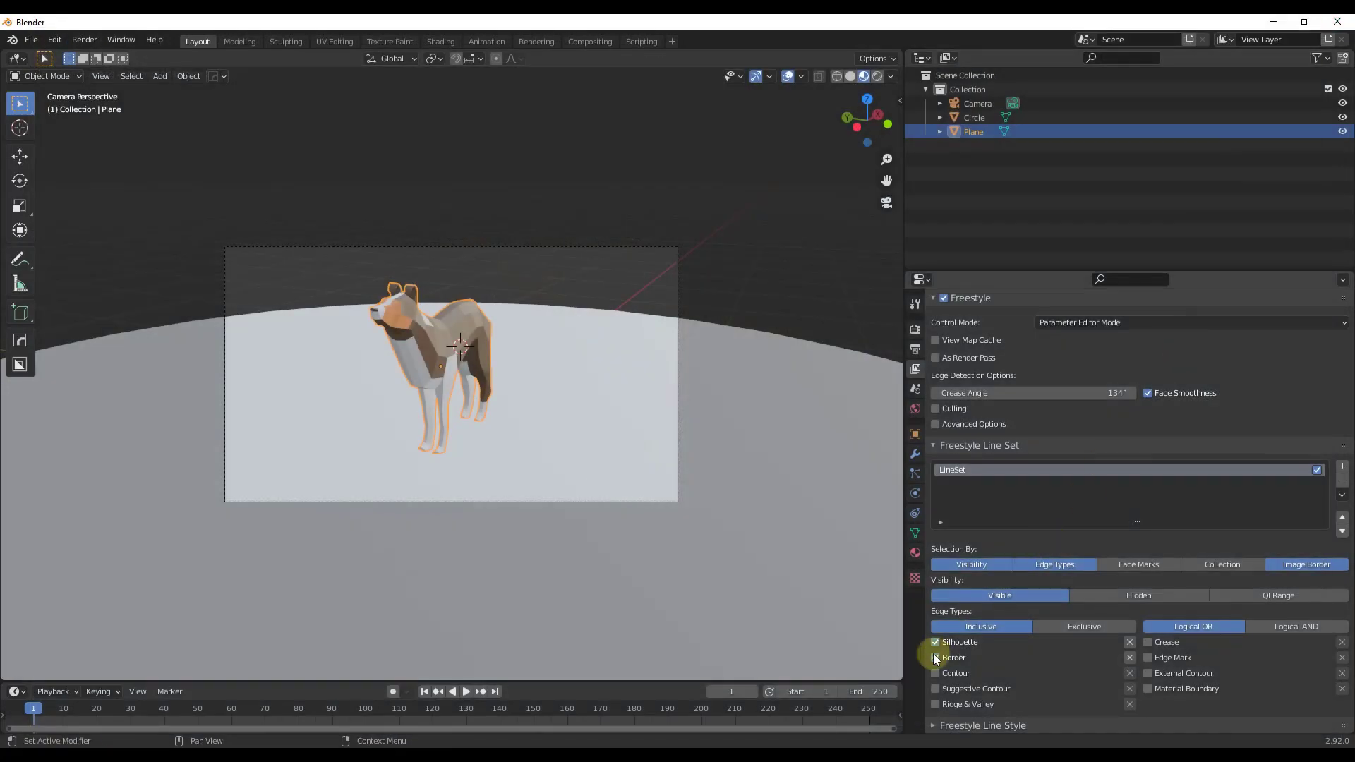
# Render the dog with the Silhouette and Border edge types disabled, and re-enable both after the comparison.
pyautogui.click(937, 642)
pyautogui.press('F12')
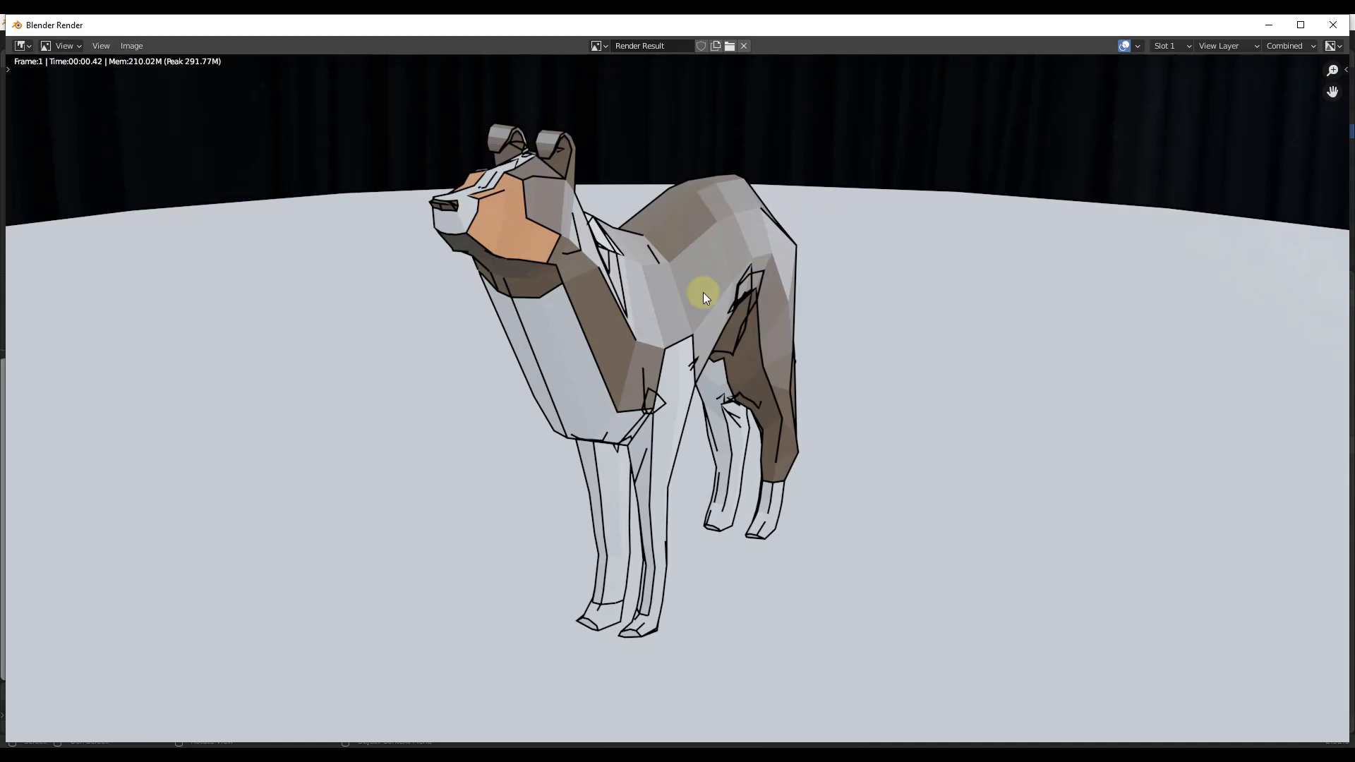
pyautogui.press('Escape')
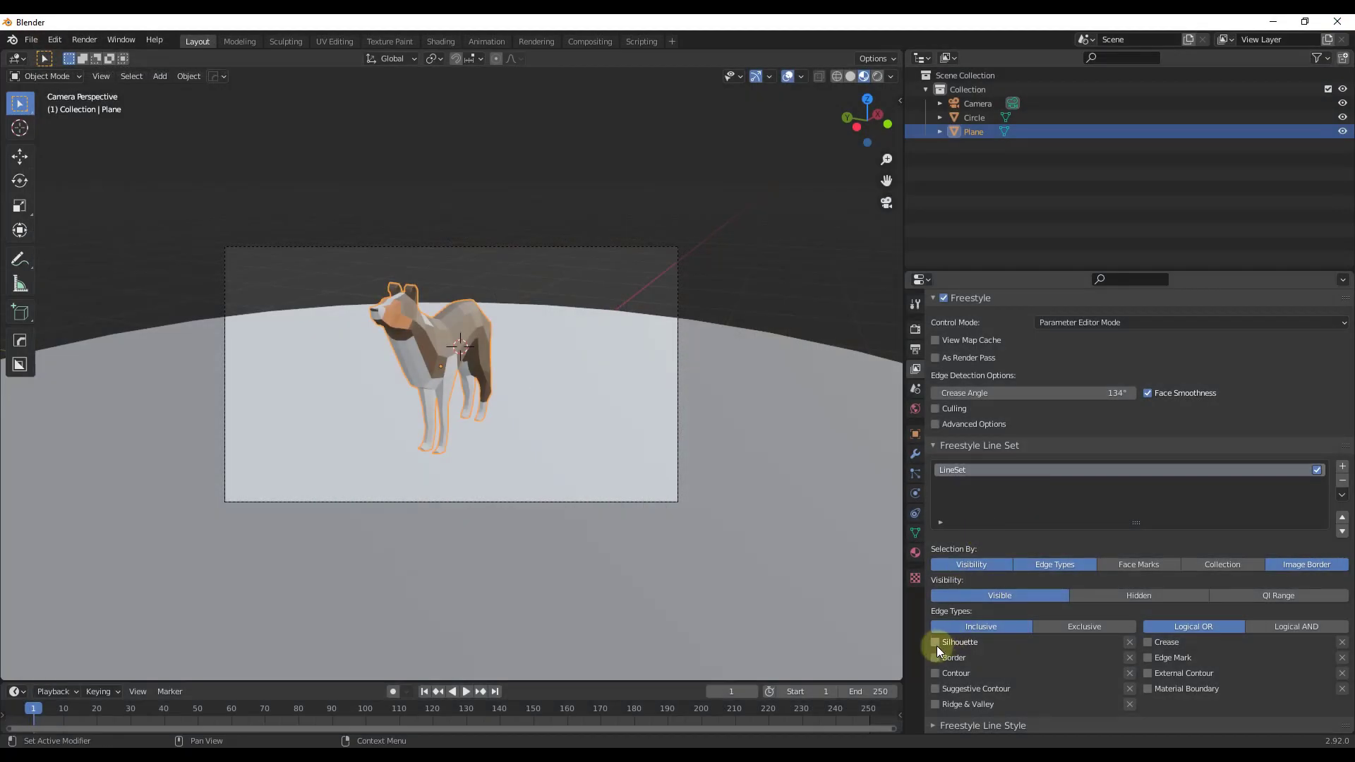
pyautogui.click(936, 643)
pyautogui.click(935, 658)
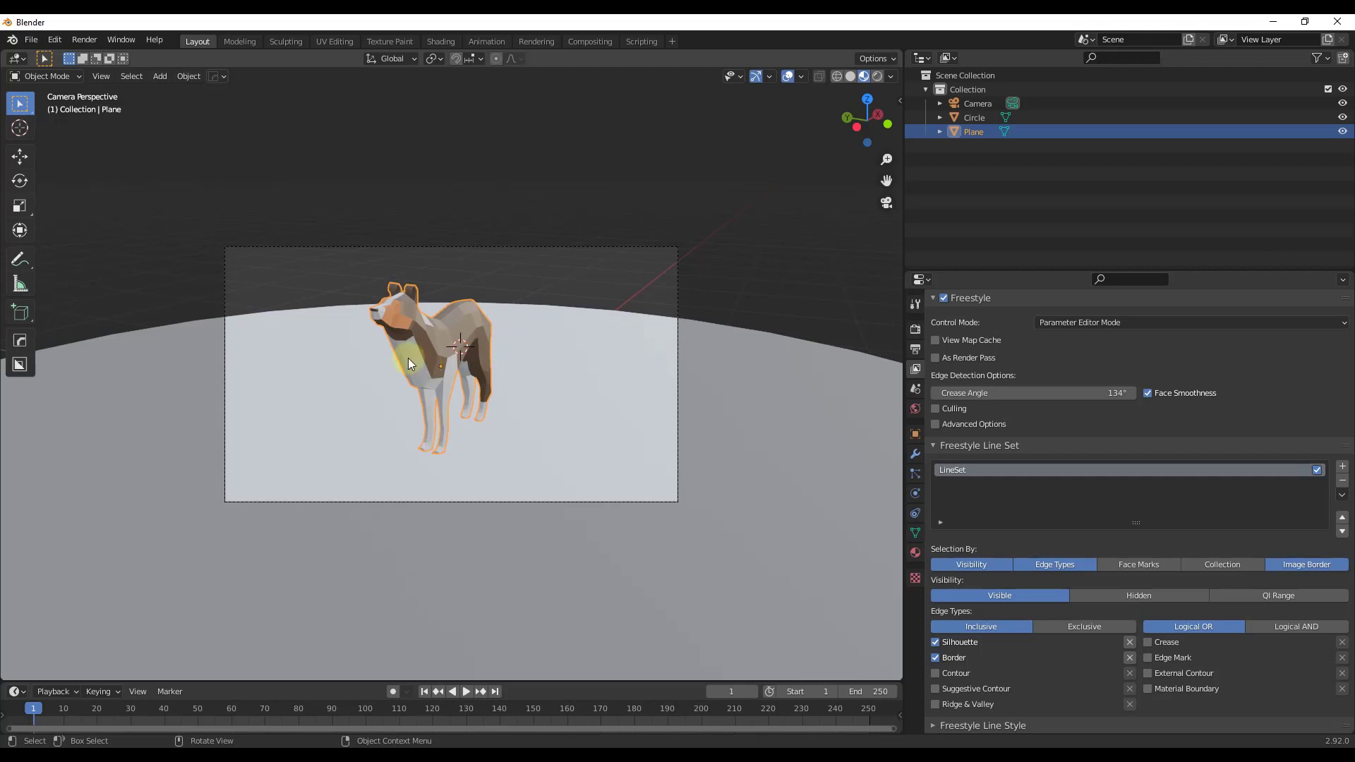
# Mark the edge chain along the dog's near side, from below the head past the shoulder to the hind leg, as Freestyle edges.
pyautogui.press('Tab')
pyautogui.press('Tab')
pyautogui.scroll(2, 429, 337)
pyautogui.scroll(3, 424, 342)
pyautogui.press('Tab')
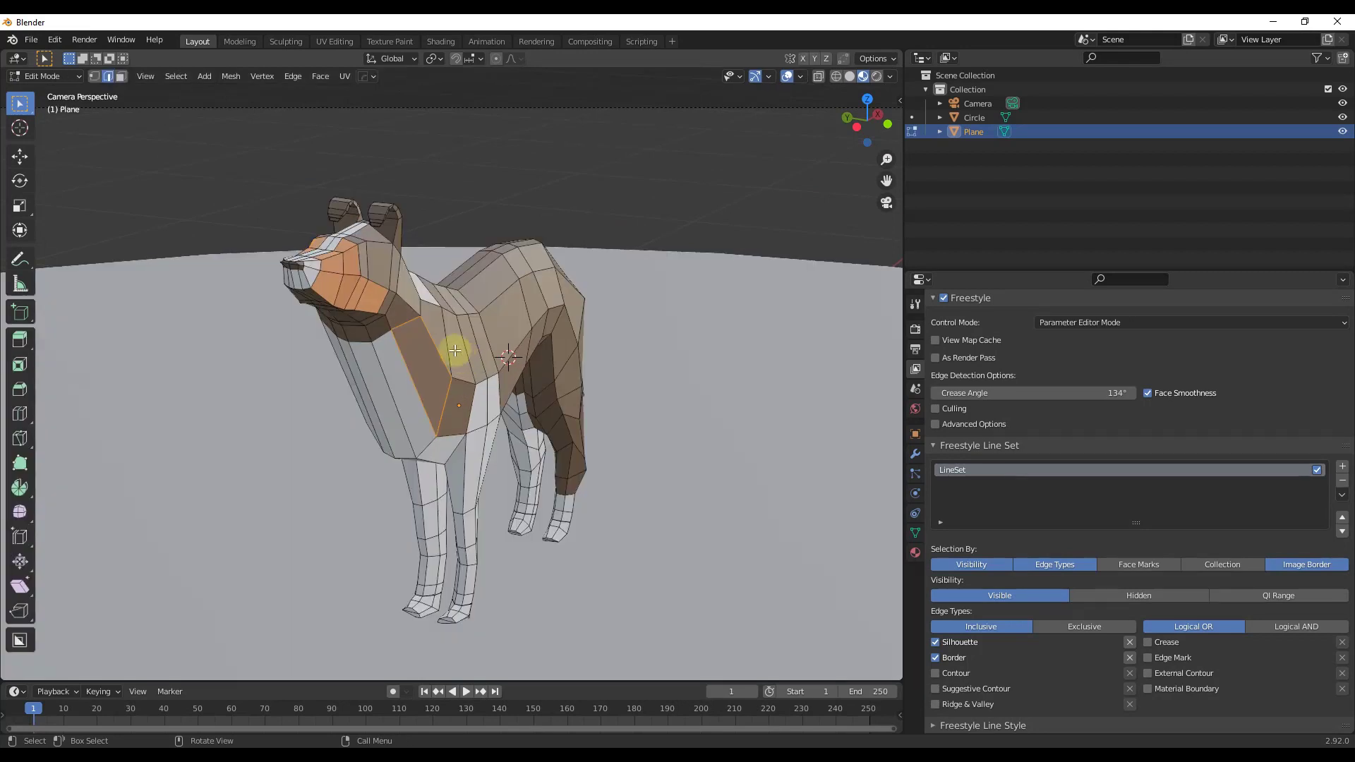
pyautogui.click(412, 304)
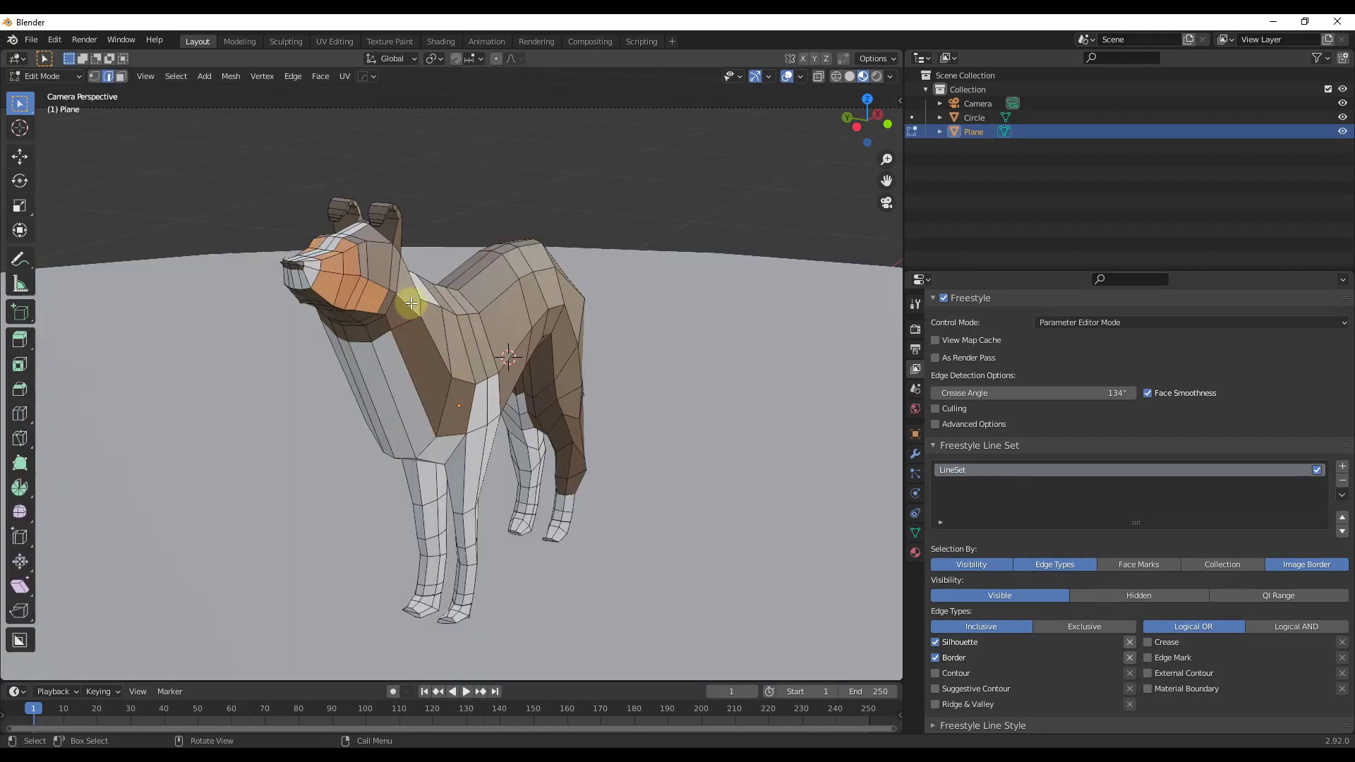
pyautogui.keyDown('shift'); pyautogui.click(436, 346); pyautogui.keyUp('shift')
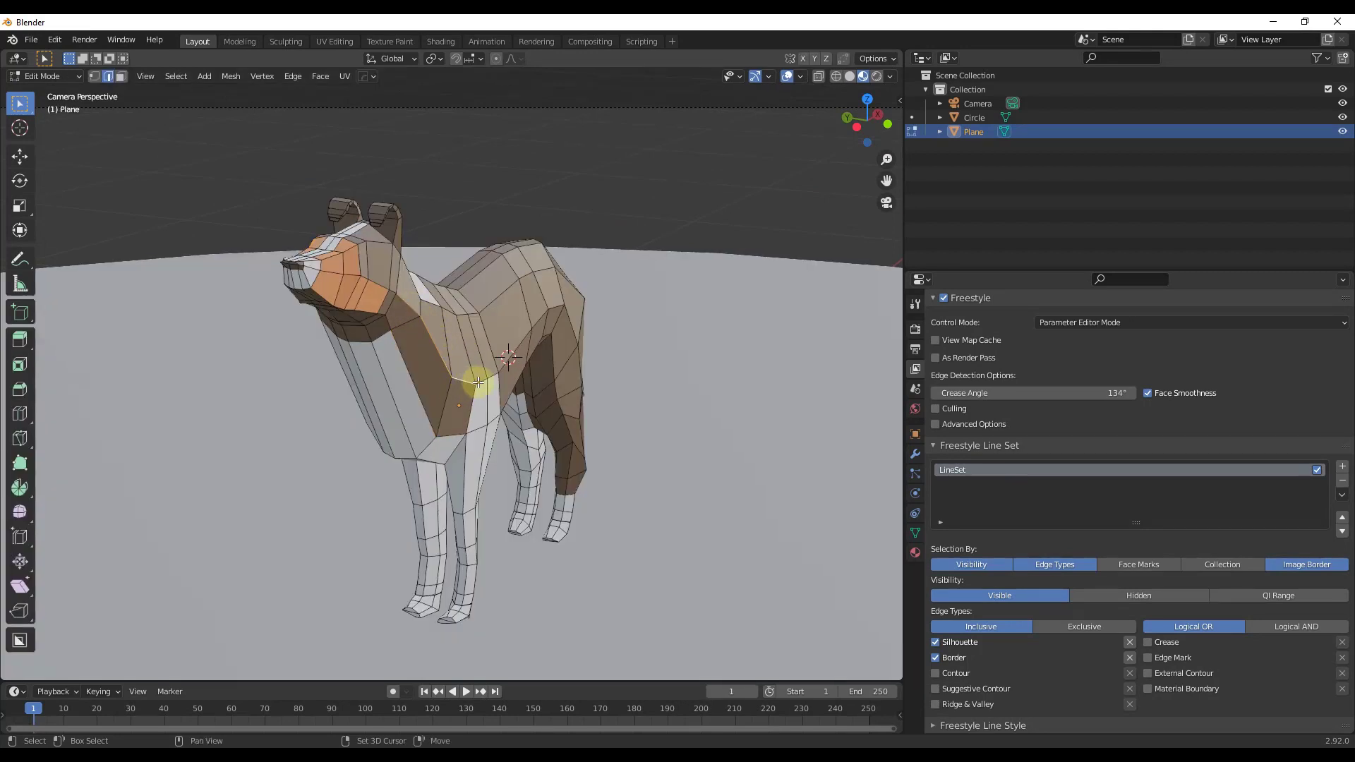
pyautogui.keyDown('shift'); pyautogui.click(484, 383); pyautogui.keyUp('shift')
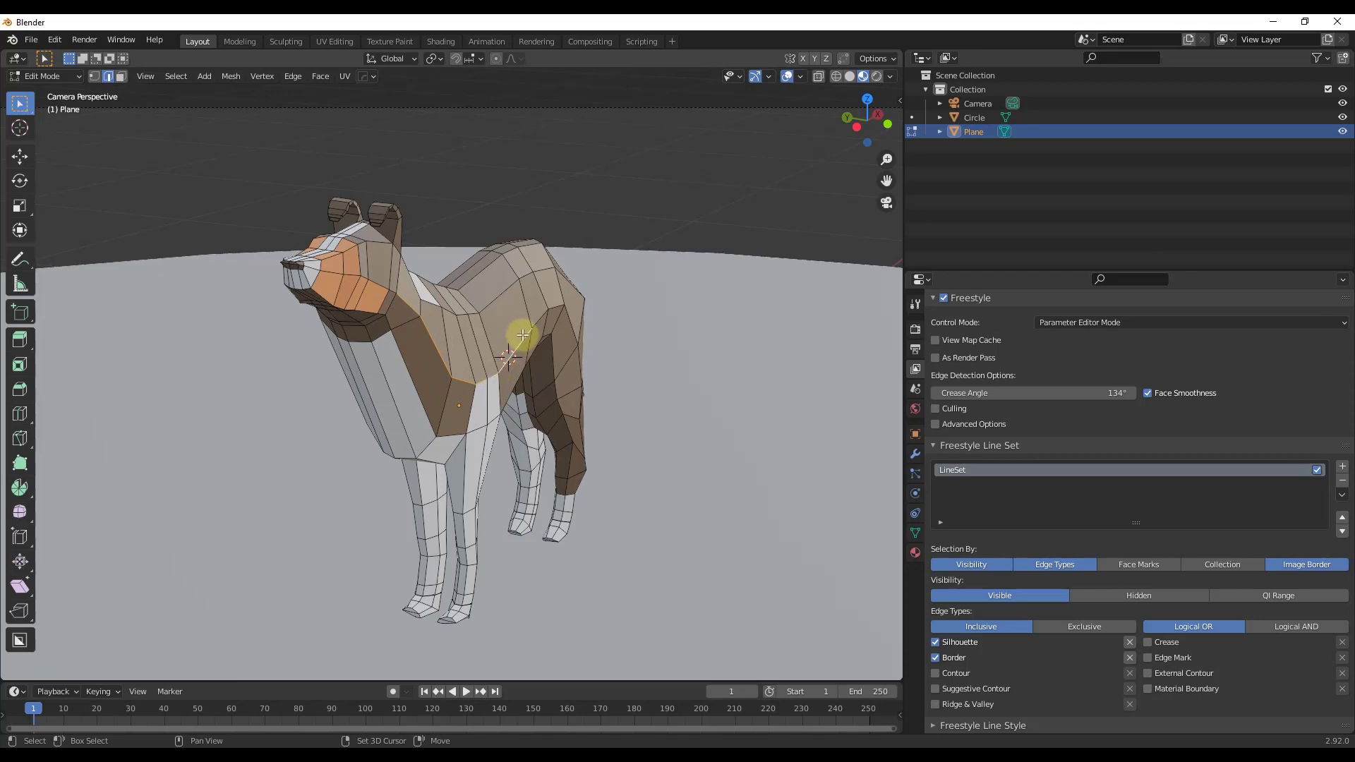
pyautogui.keyDown('shift'); pyautogui.click(554, 309); pyautogui.keyUp('shift')
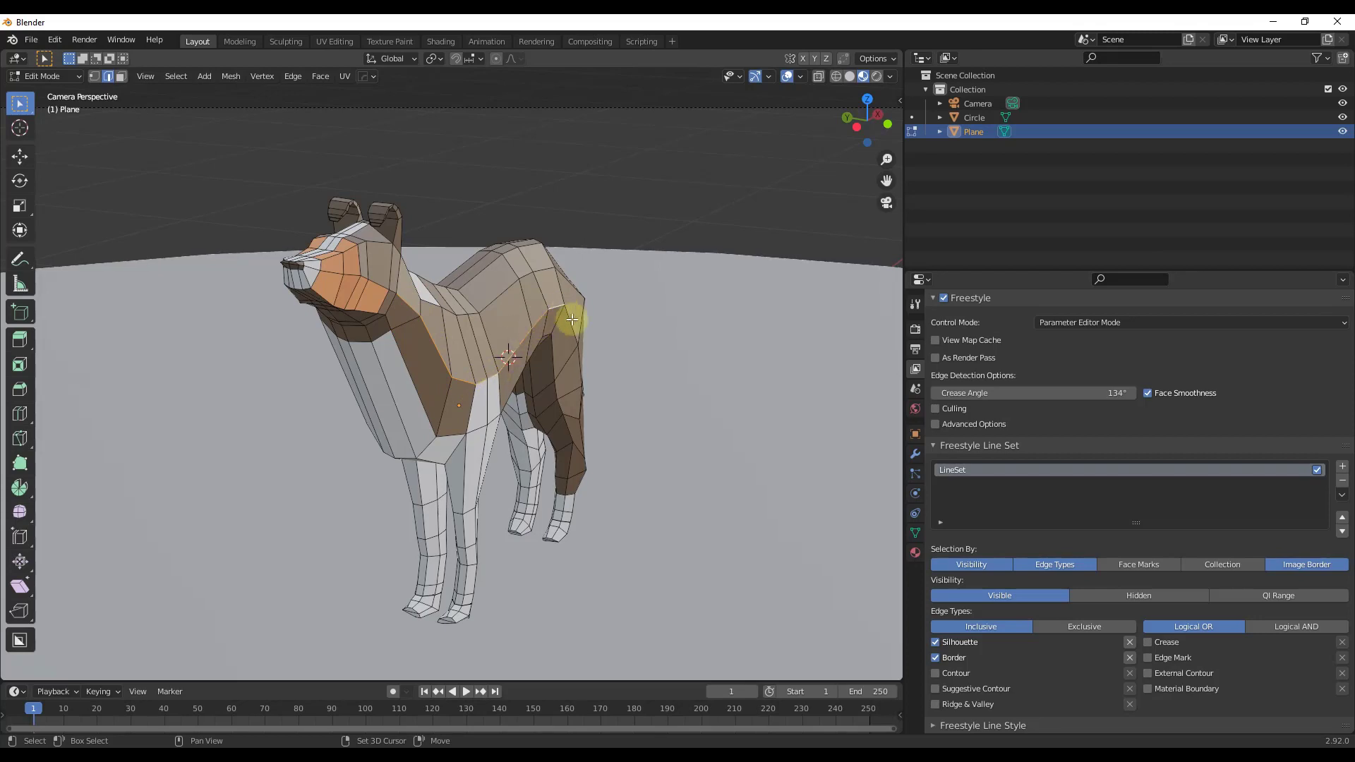
pyautogui.keyDown('shift'); pyautogui.click(575, 325); pyautogui.keyUp('shift')
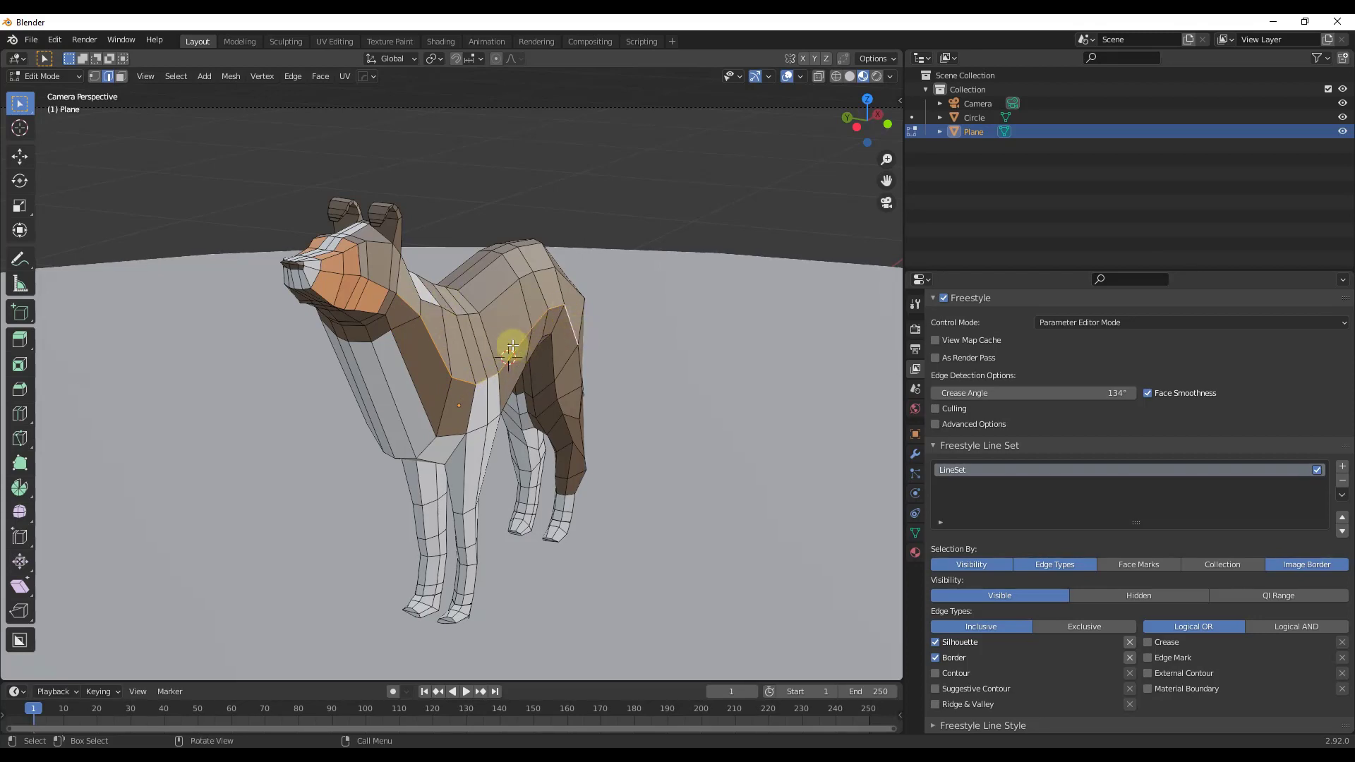
pyautogui.rightClick(525, 336)
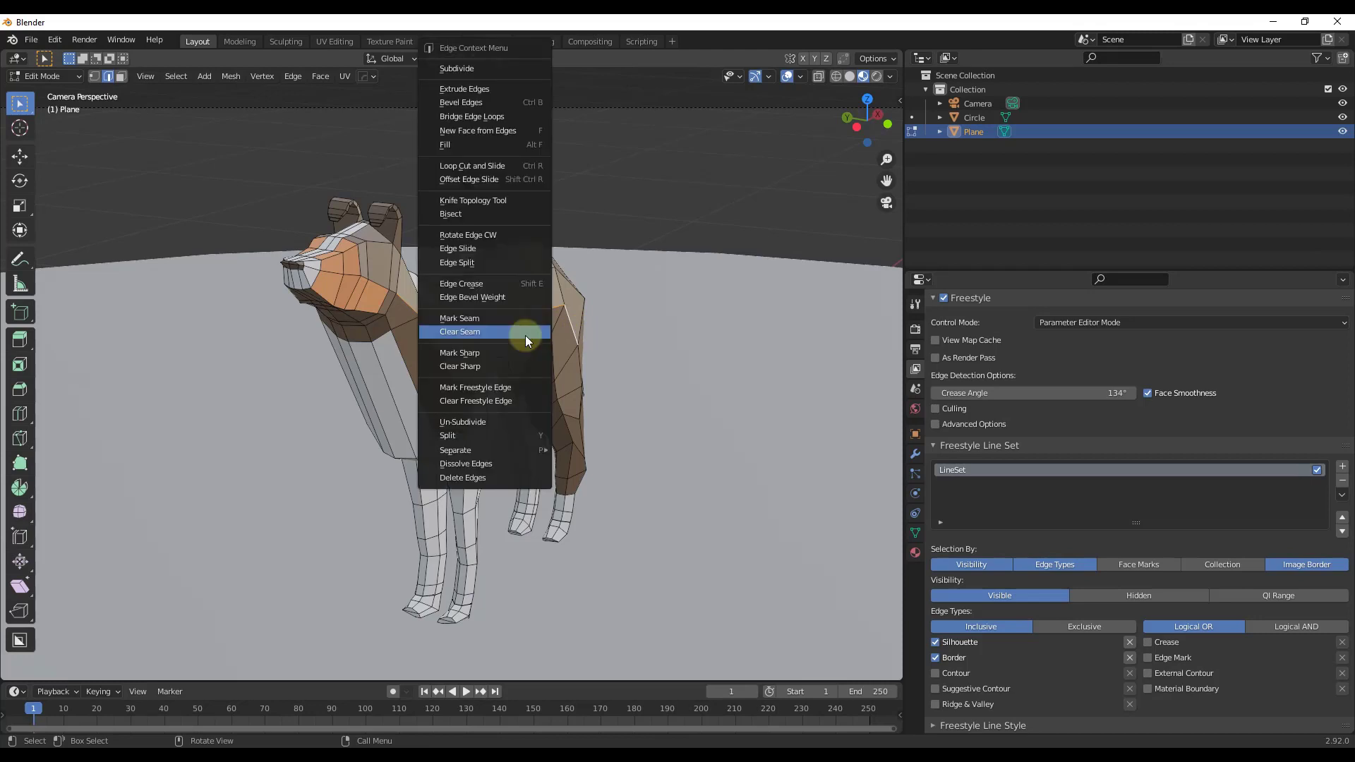
pyautogui.click(500, 389)
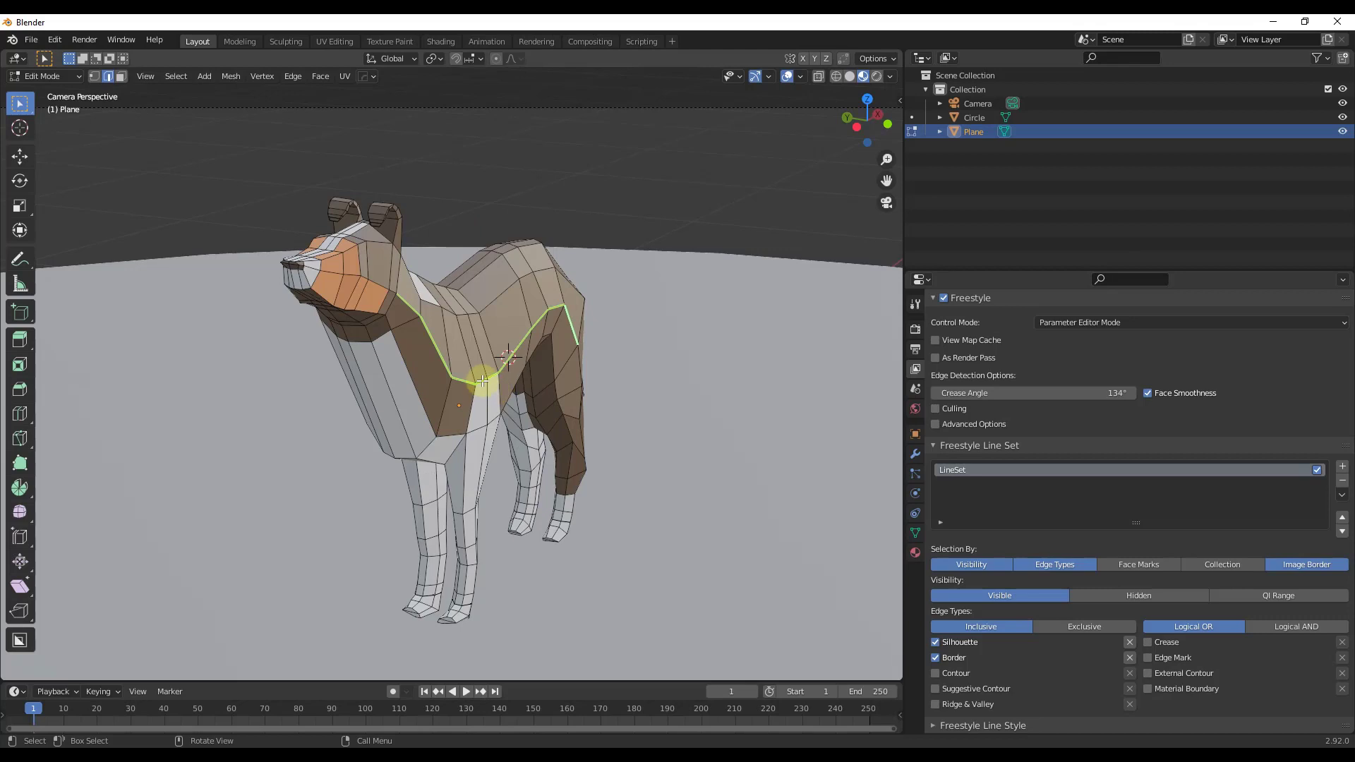
pyautogui.press('Tab')
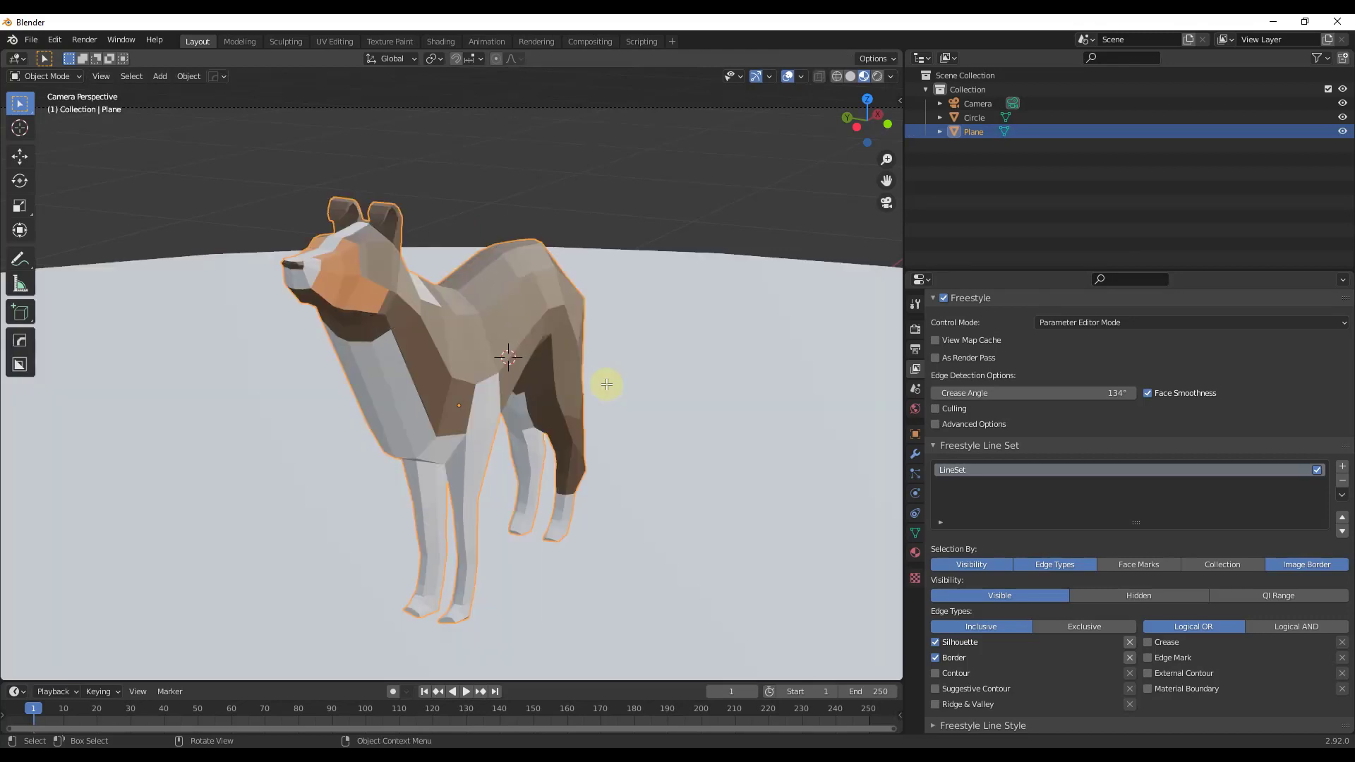
# Enable the Edge Mark edge type with Crease left off and render the dog.
pyautogui.click(1148, 657)
pyautogui.click(1148, 642)
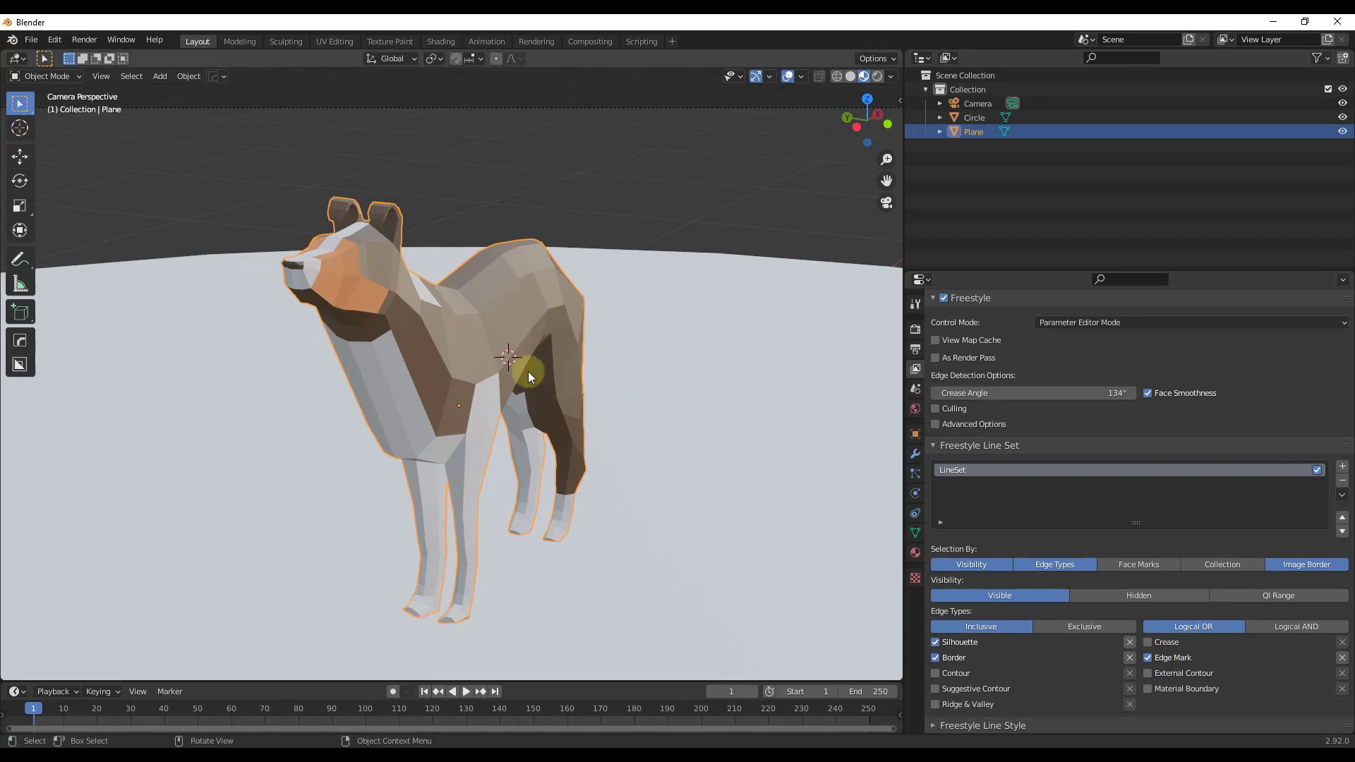
pyautogui.press('F12')
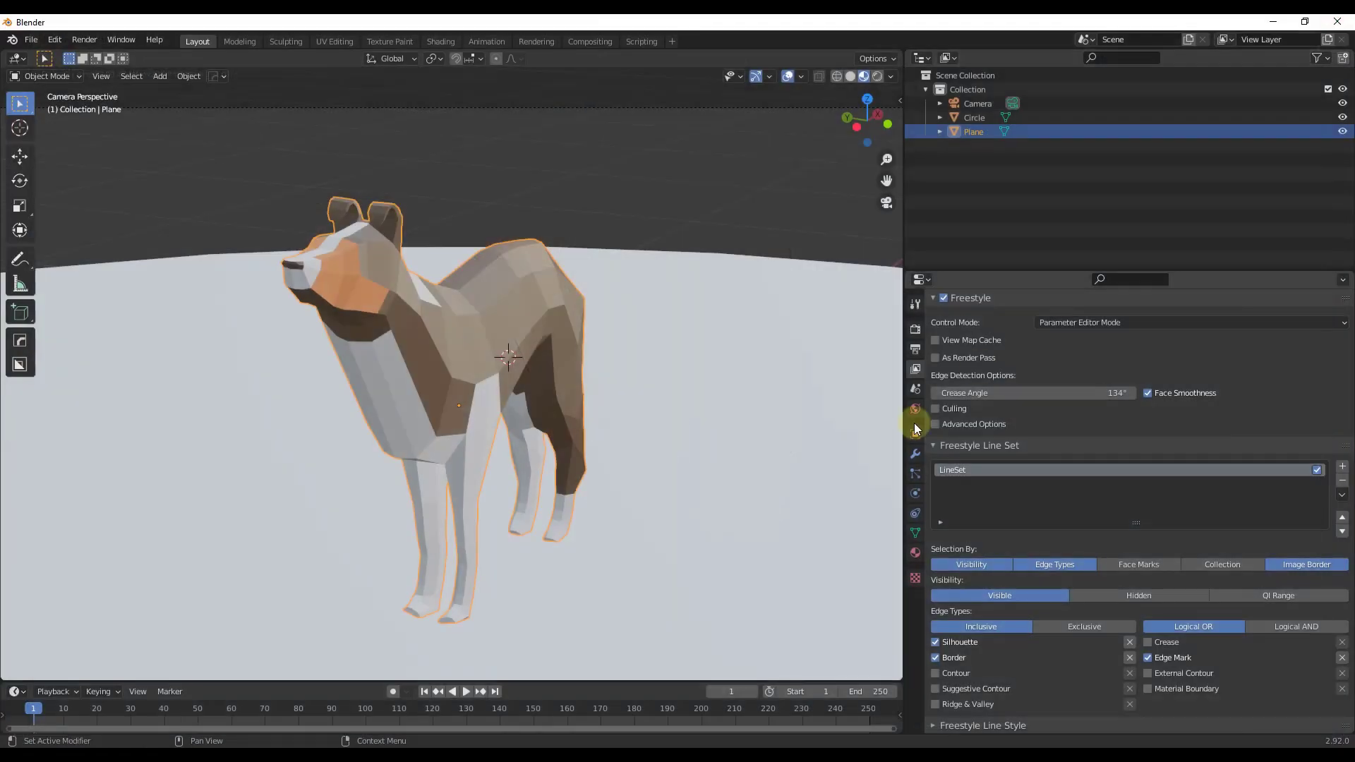
pyautogui.click(1334, 25)
# Clear the Freestyle edge marks from the whole edge chain along the dog's near side.
pyautogui.press('Tab')
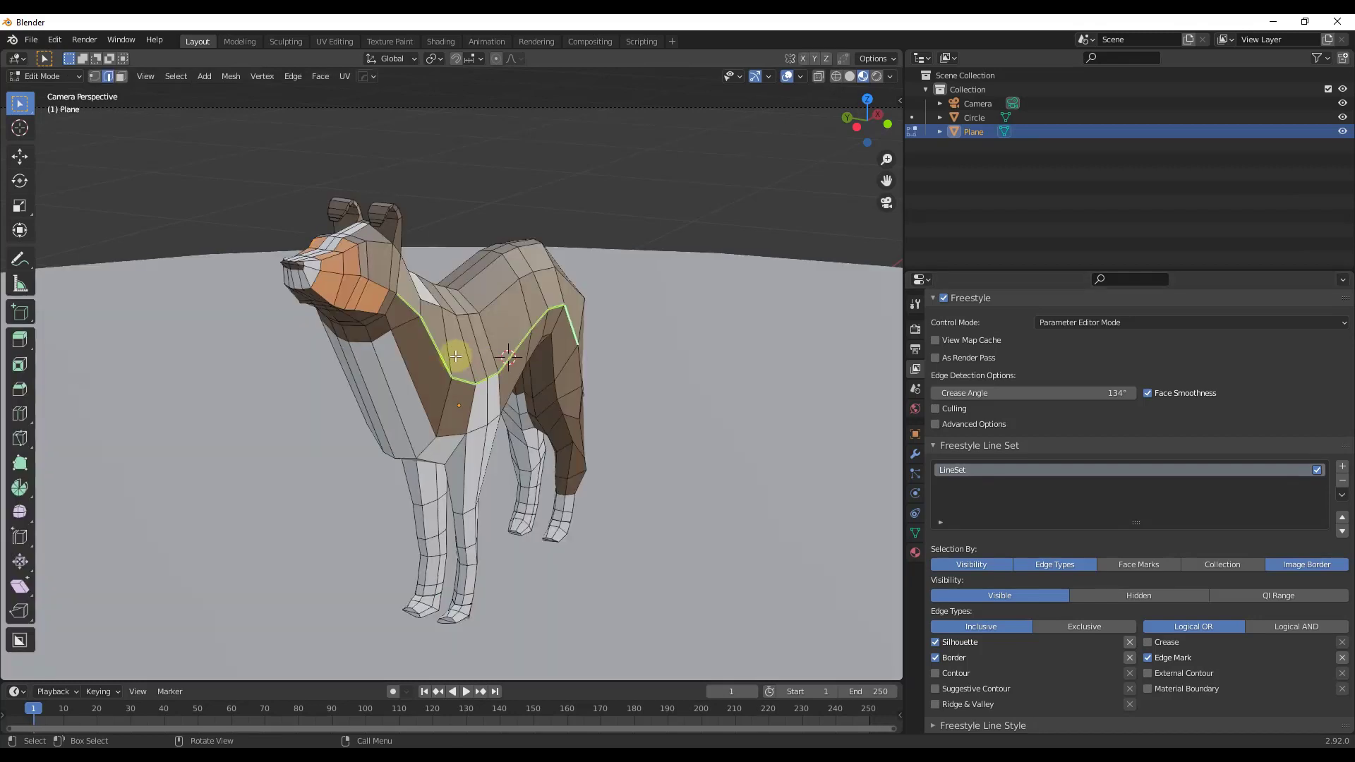
pyautogui.click(408, 305)
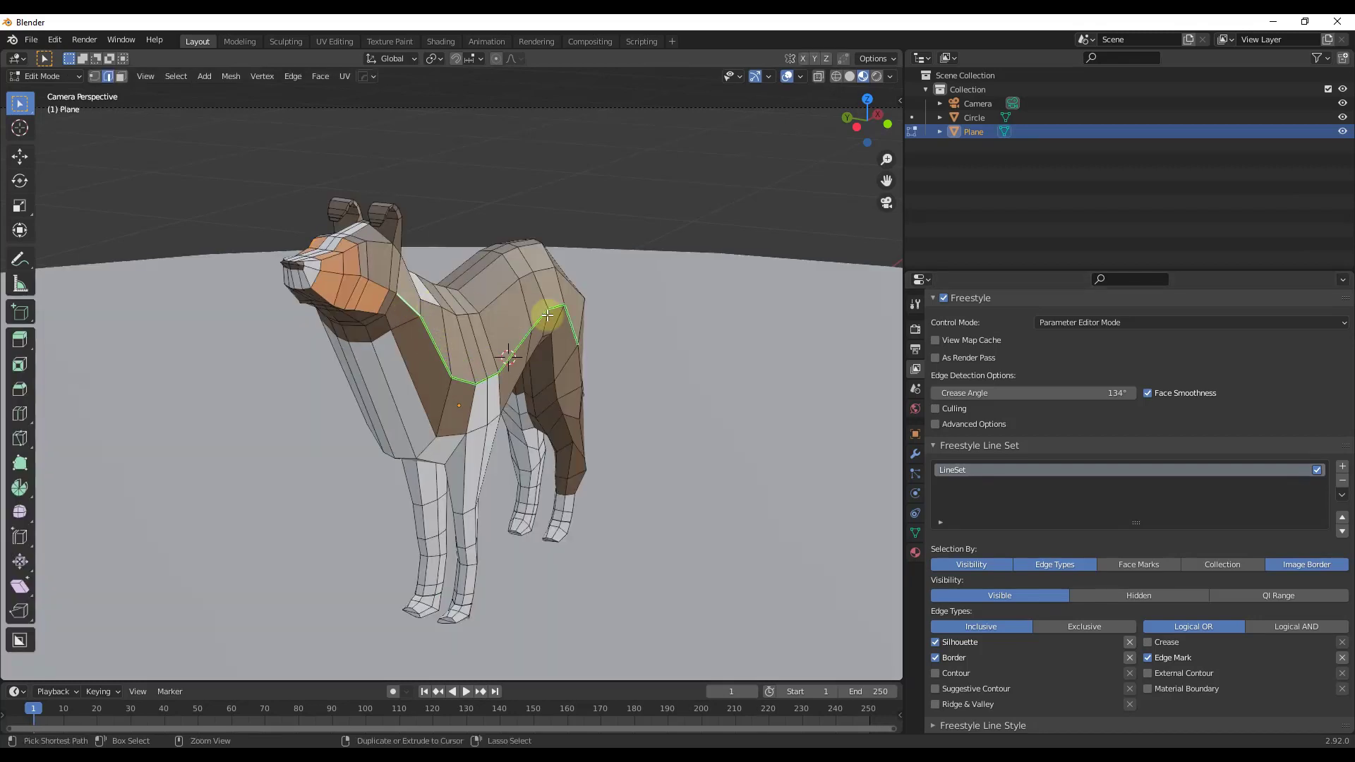
pyautogui.keyDown('ctrl'); pyautogui.click(571, 329); pyautogui.keyUp('ctrl')
pyautogui.rightClick(571, 329)
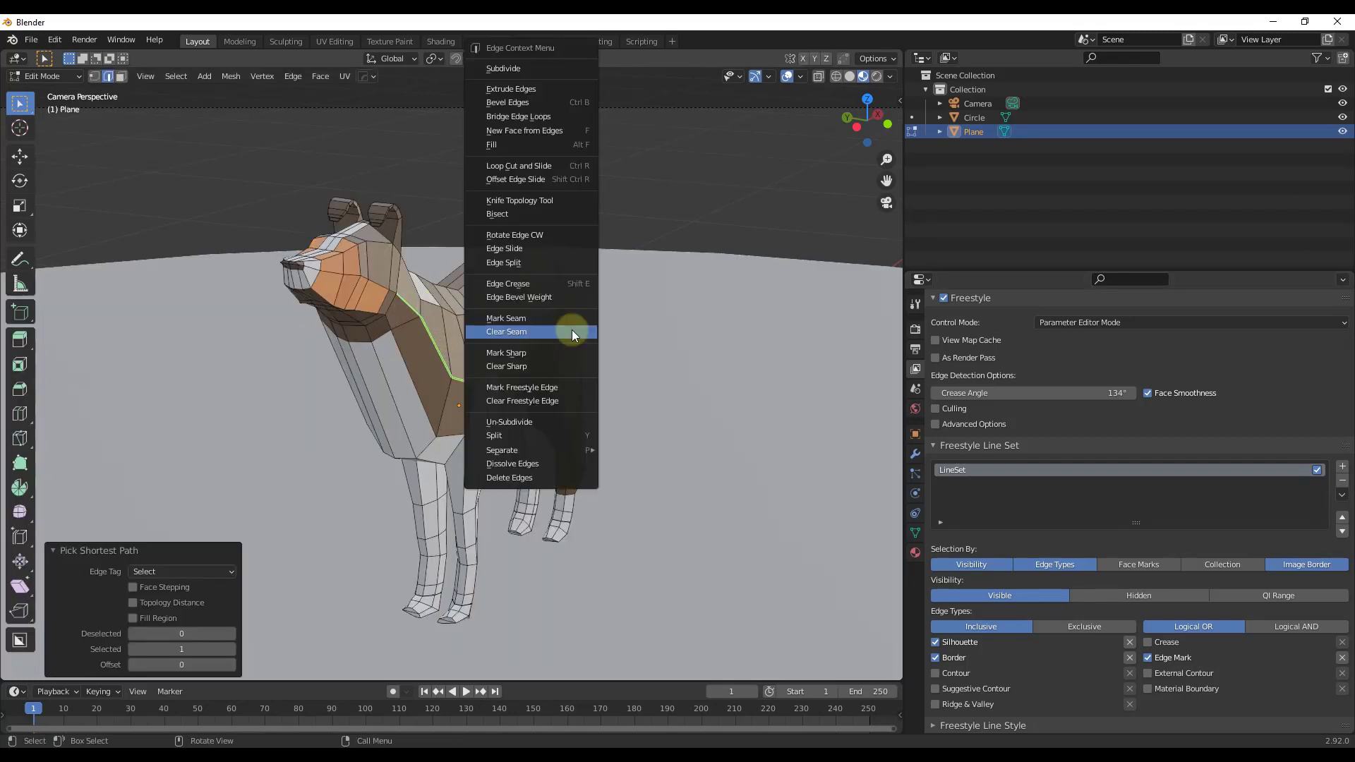
pyautogui.click(550, 403)
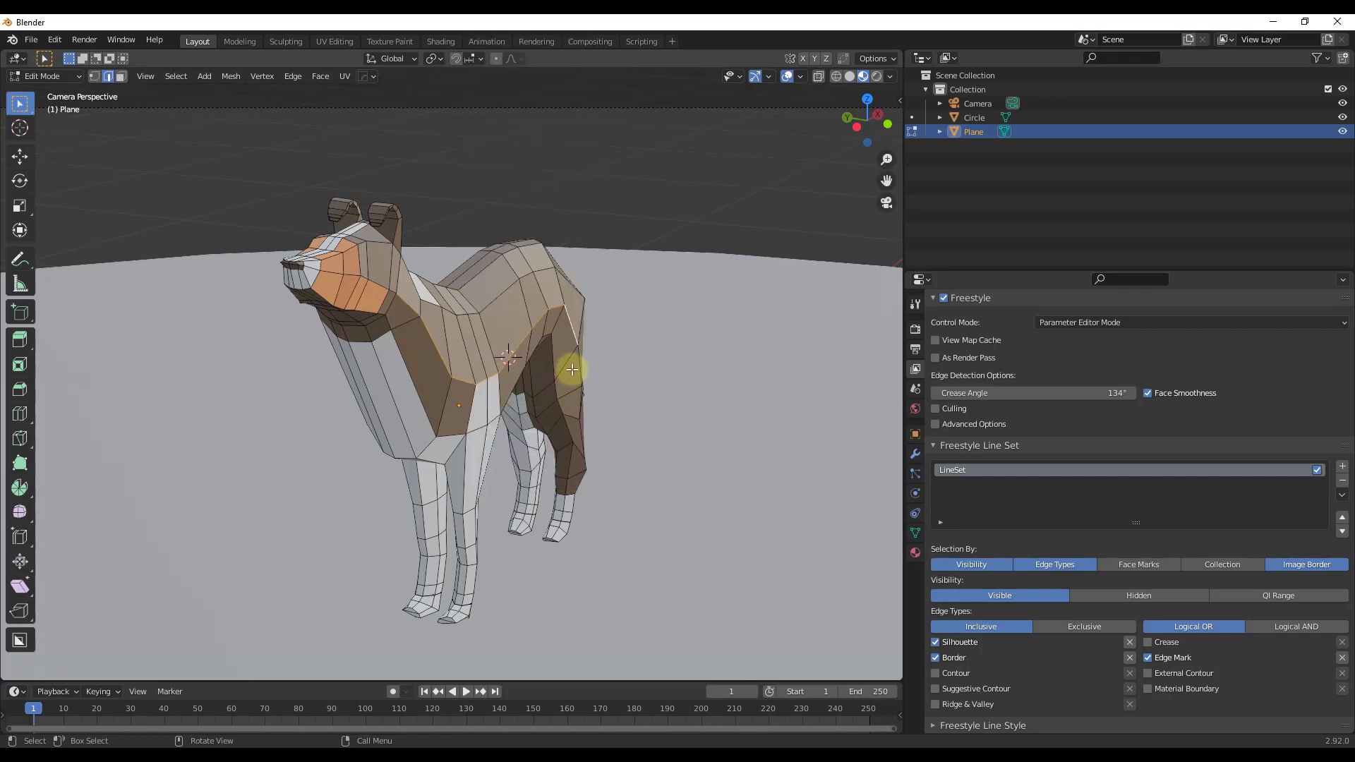
# Render the dog to check the lines drawn without marked edges.
pyautogui.press('F12')
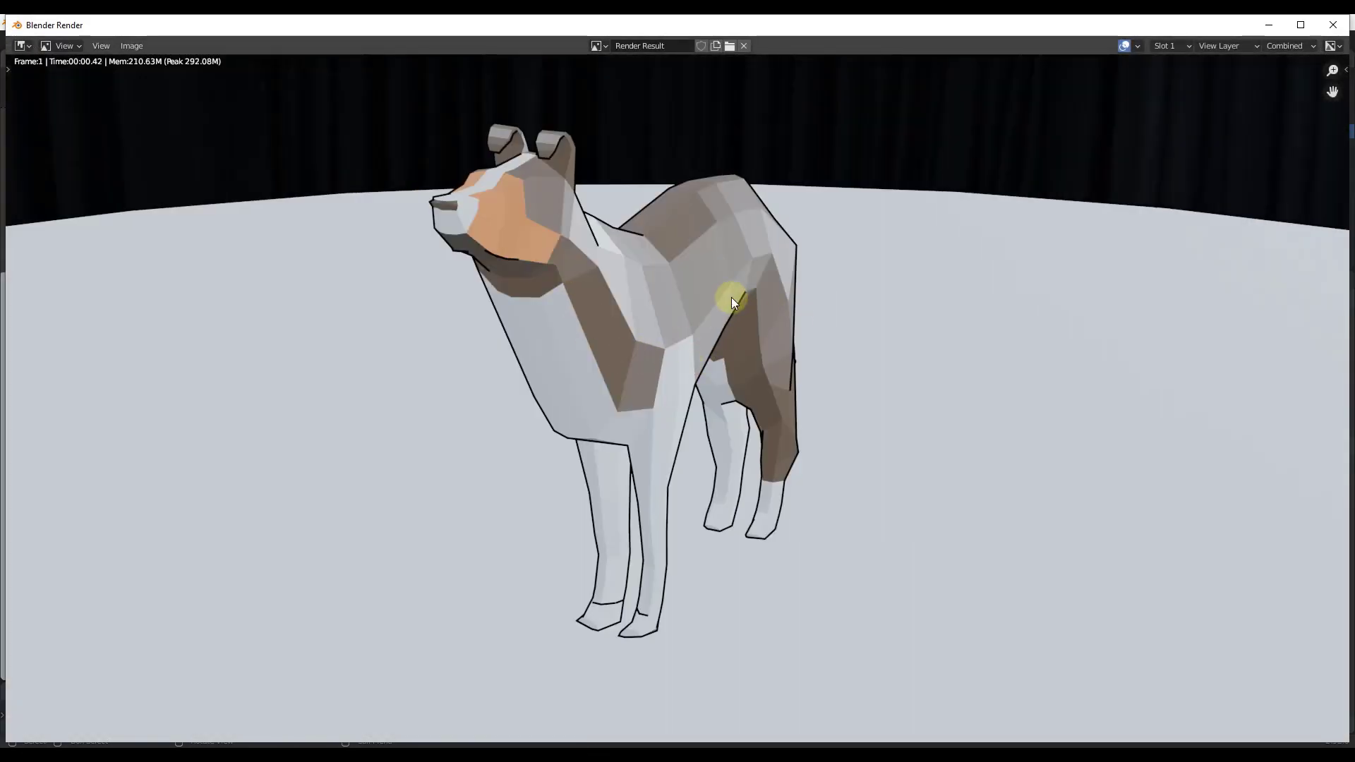
pyautogui.press('F12')
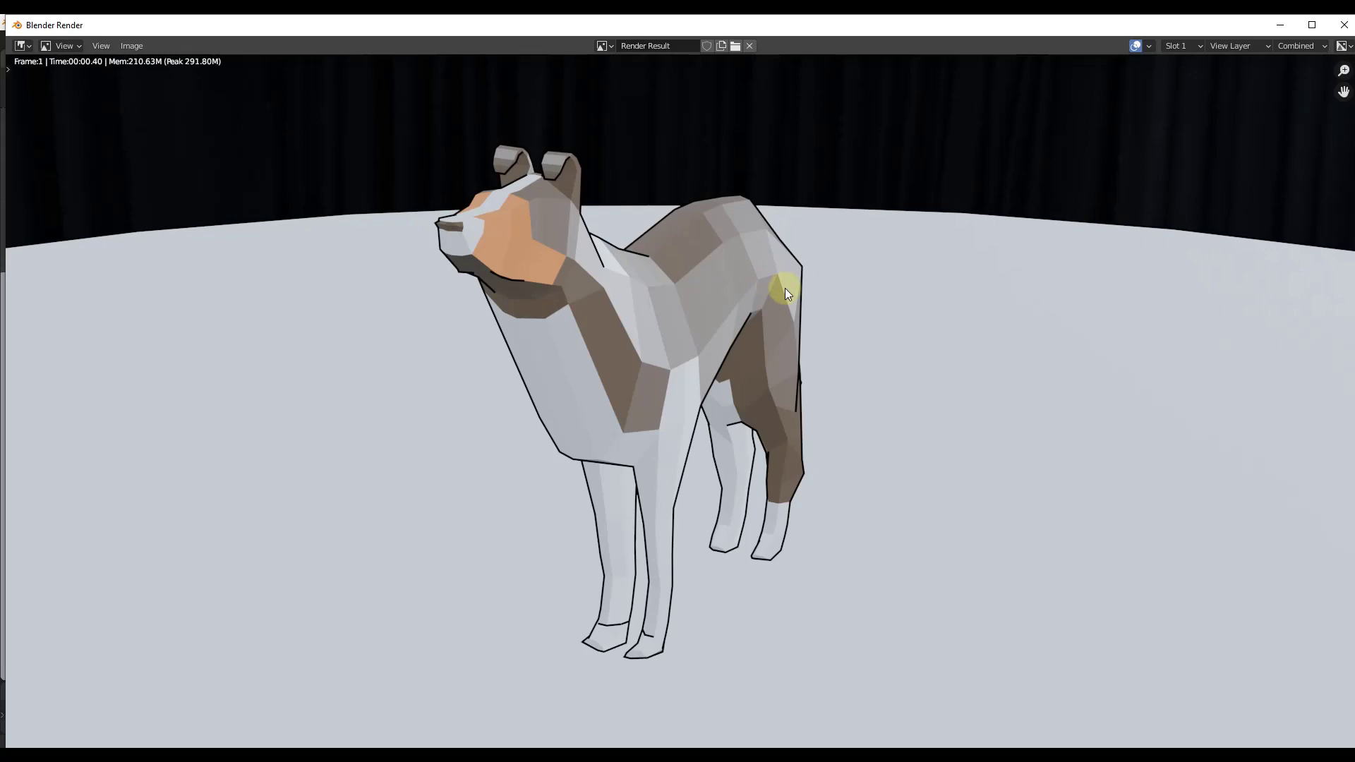
pyautogui.click(1344, 25)
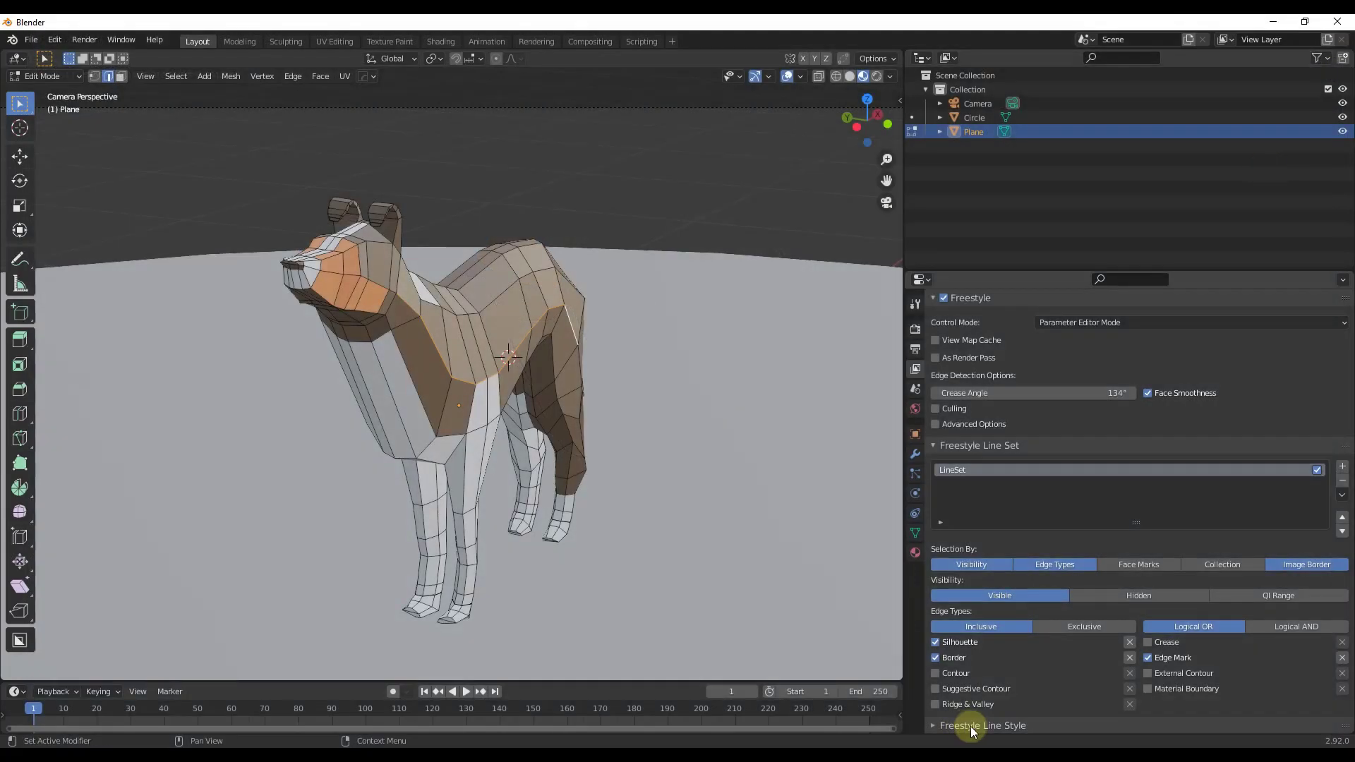
# Set the Freestyle line style's base color to blue and render the dog.
pyautogui.click(936, 726)
pyautogui.scroll(-8, 1044, 571)
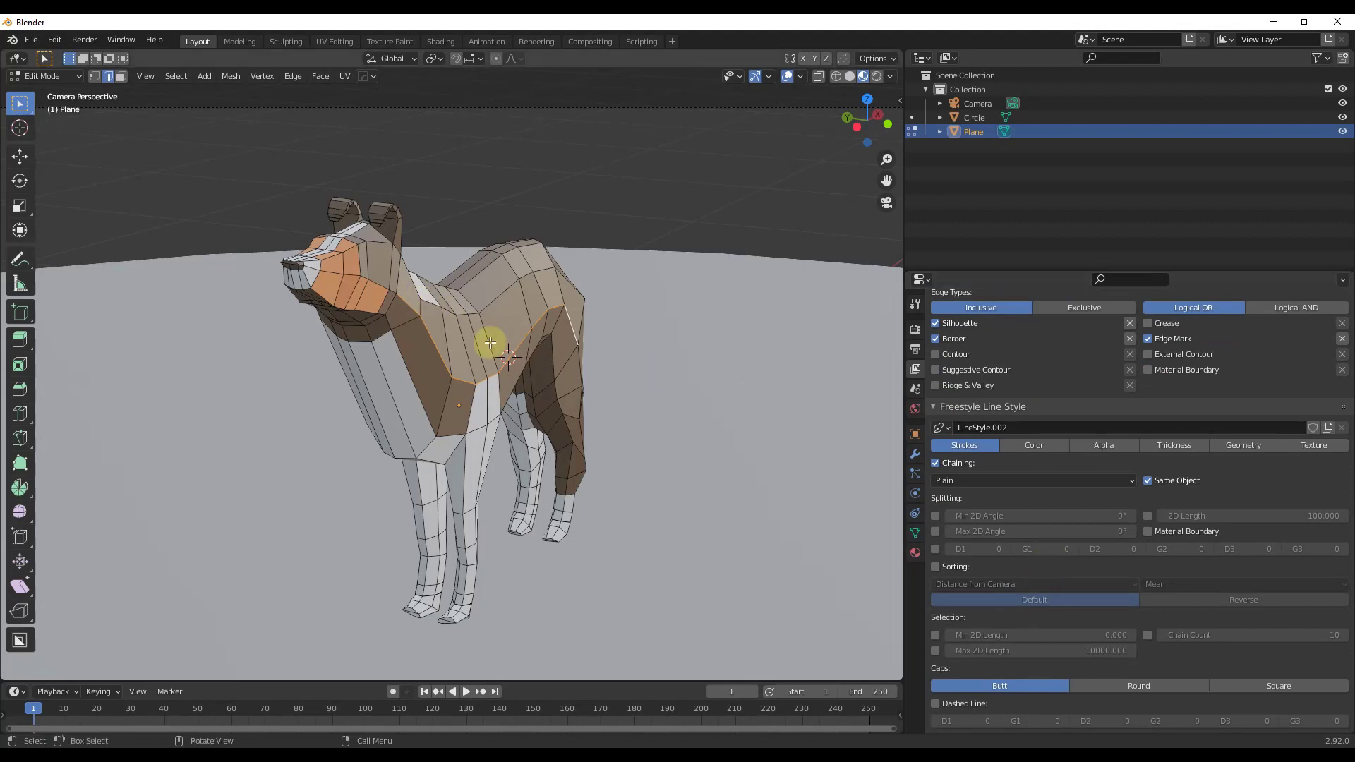
pyautogui.press('Tab')
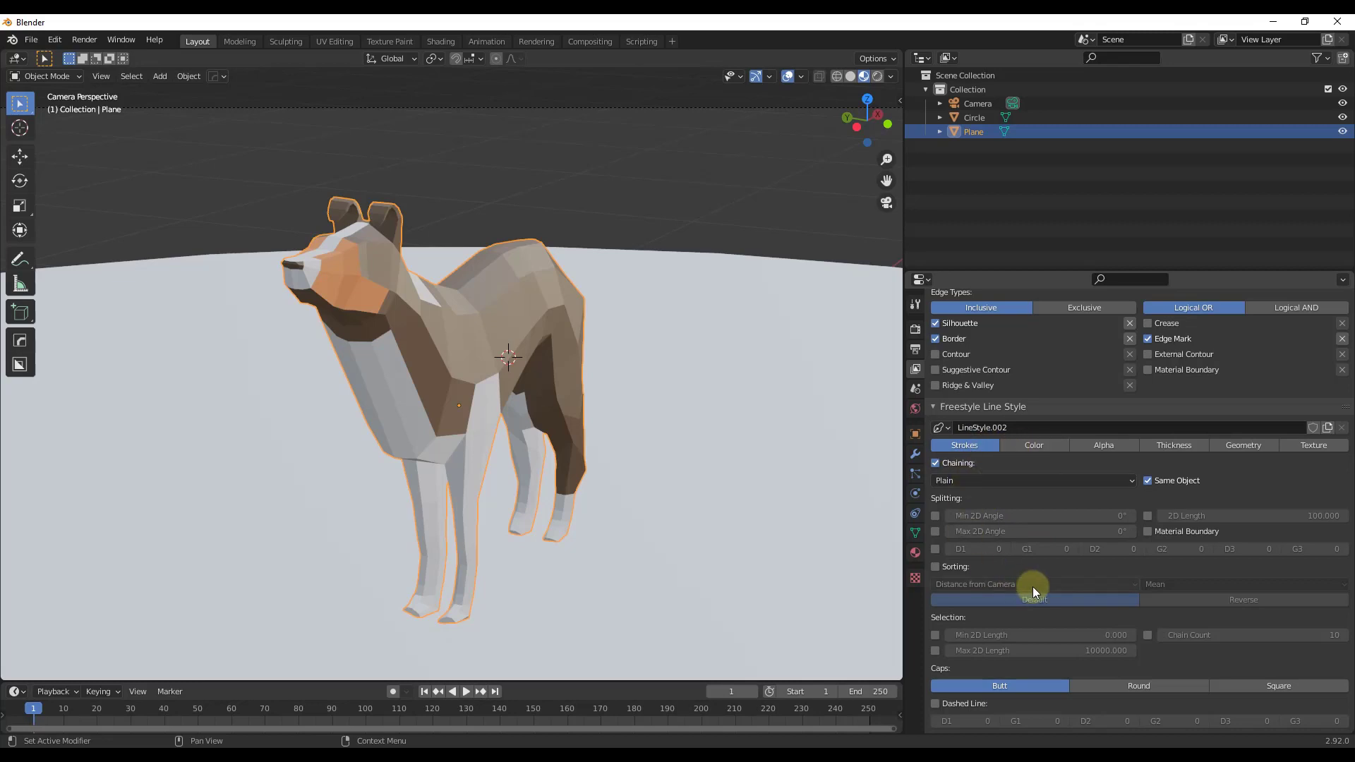
pyautogui.click(1027, 445)
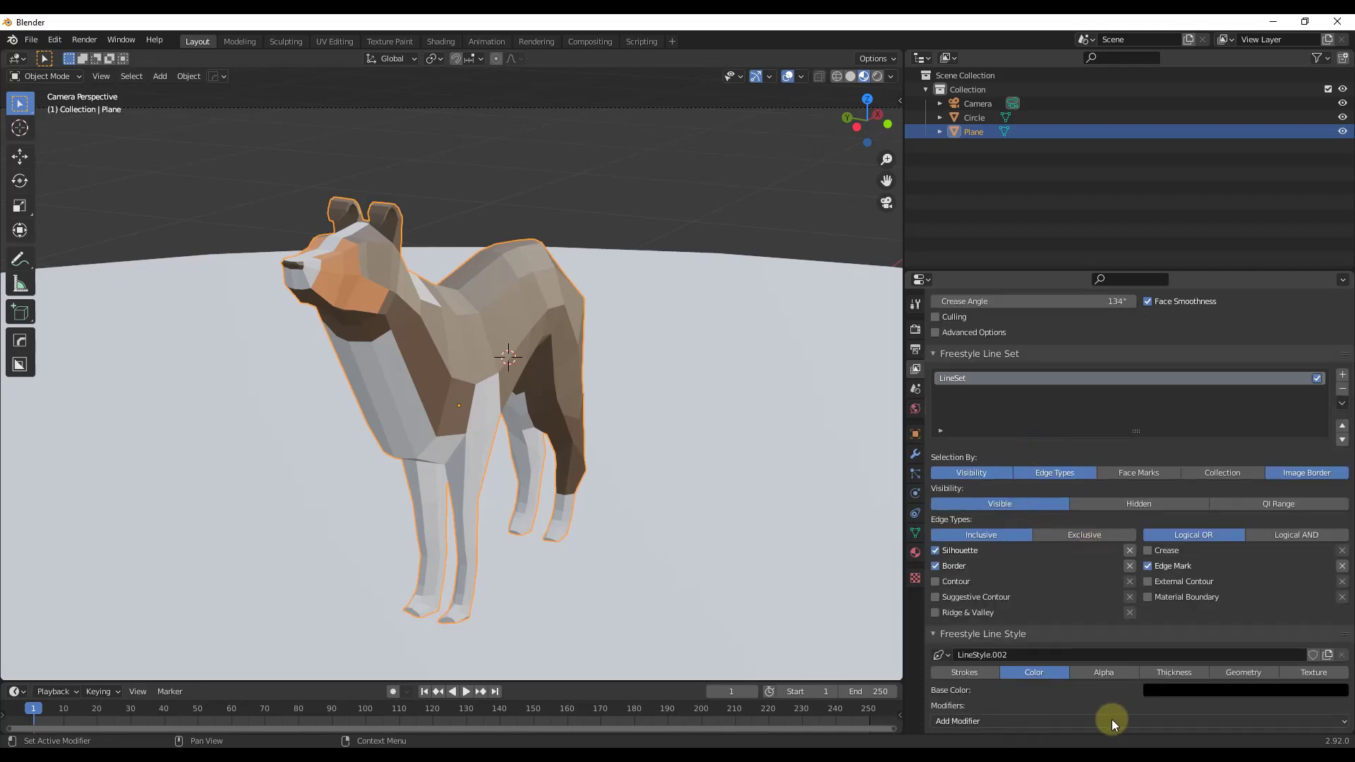
pyautogui.click(1200, 691)
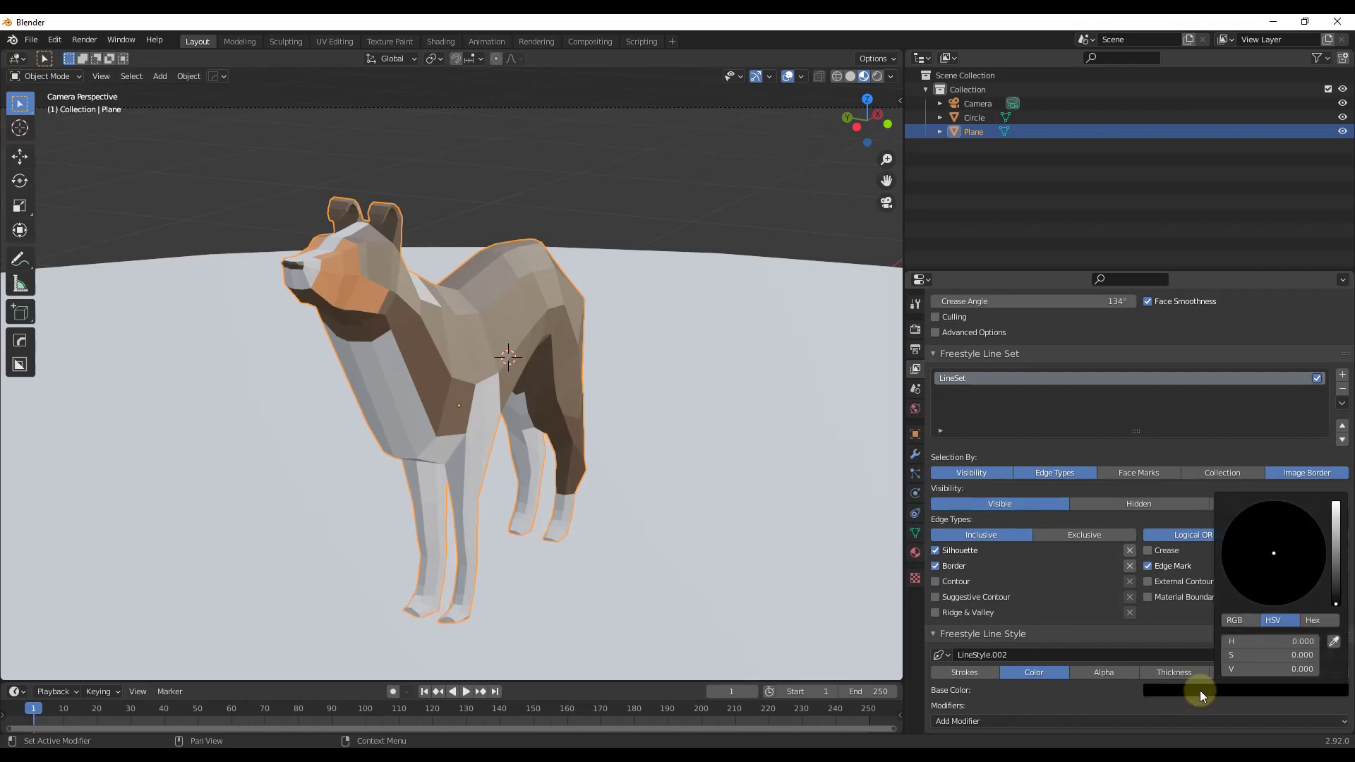
pyautogui.click(1336, 553)
pyautogui.moveTo(1294, 543); pyautogui.dragTo(1326, 525)
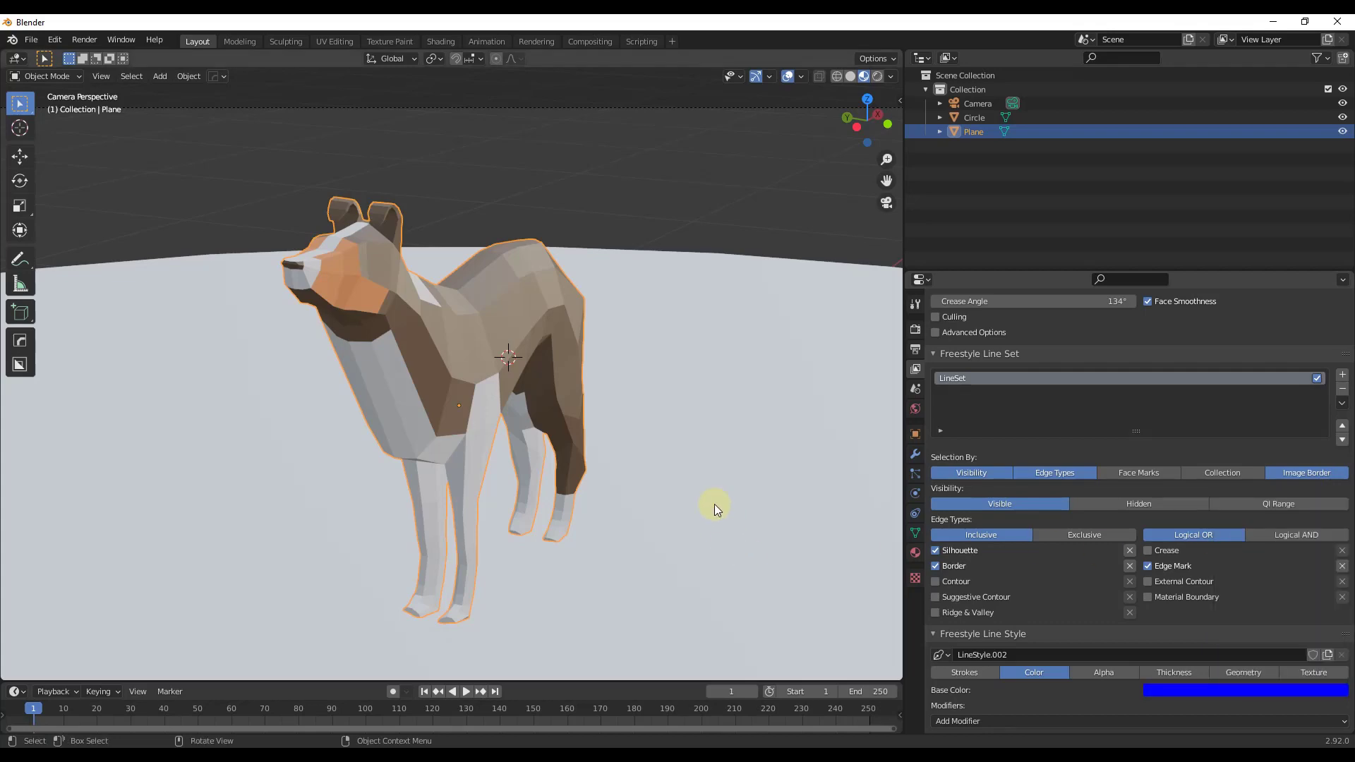
pyautogui.press('F12')
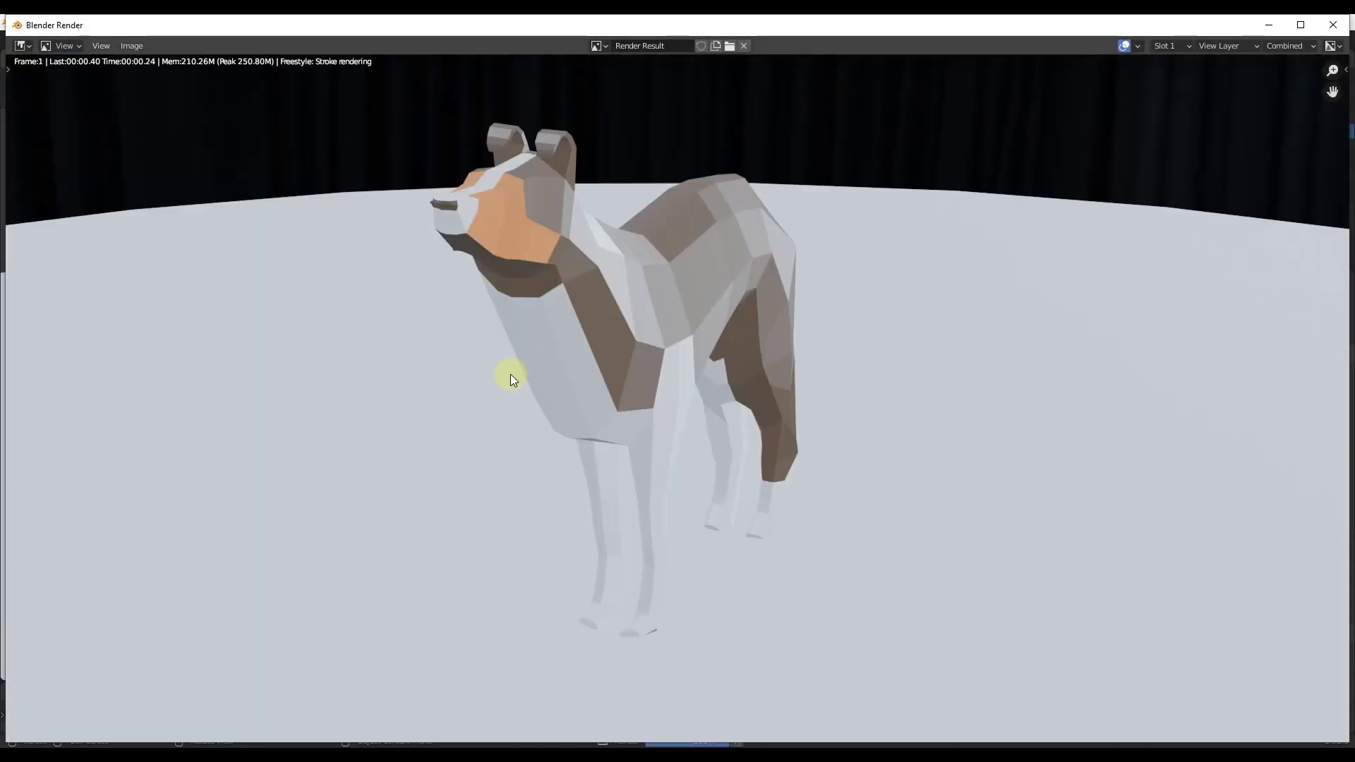
# Enable Dashed Line for the line style's strokes with D1 and G1 both set to 5, and render the dog.
pyautogui.click(1333, 25)
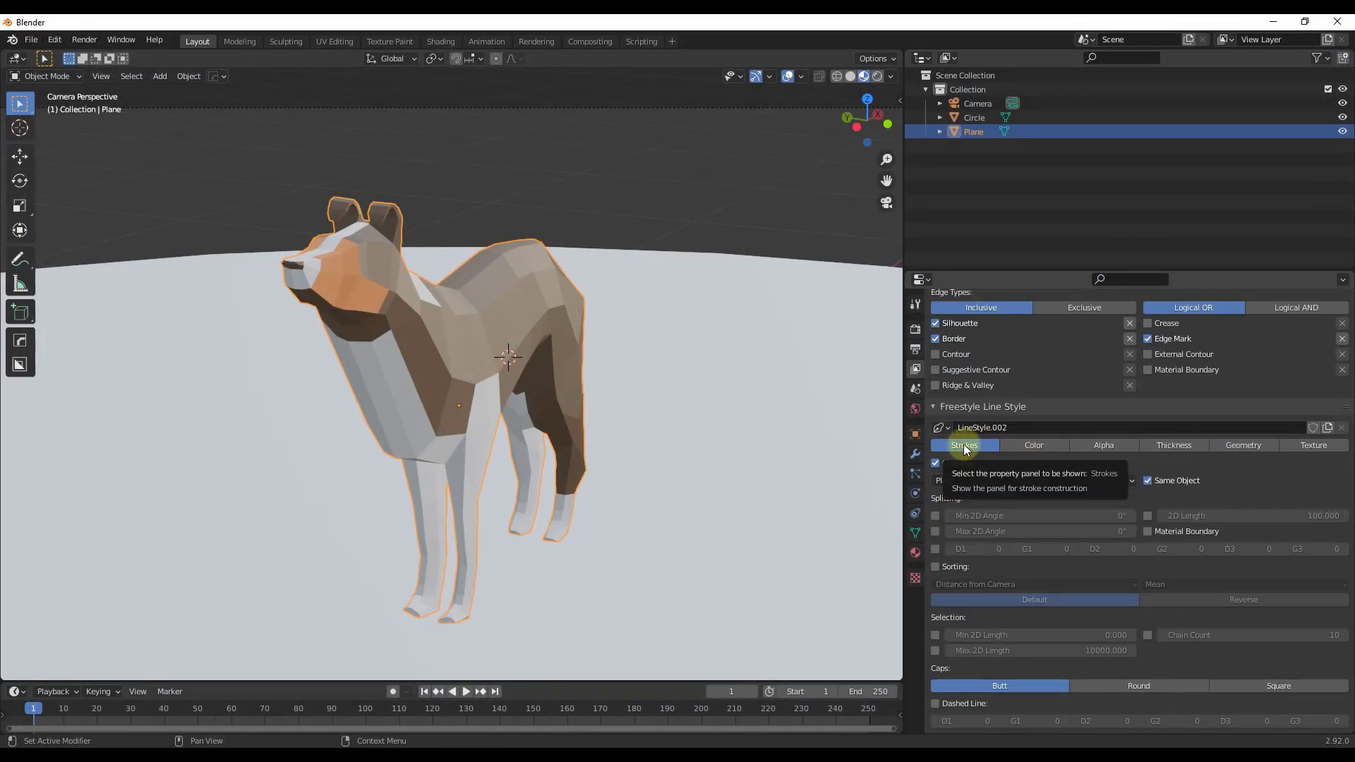
pyautogui.click(936, 704)
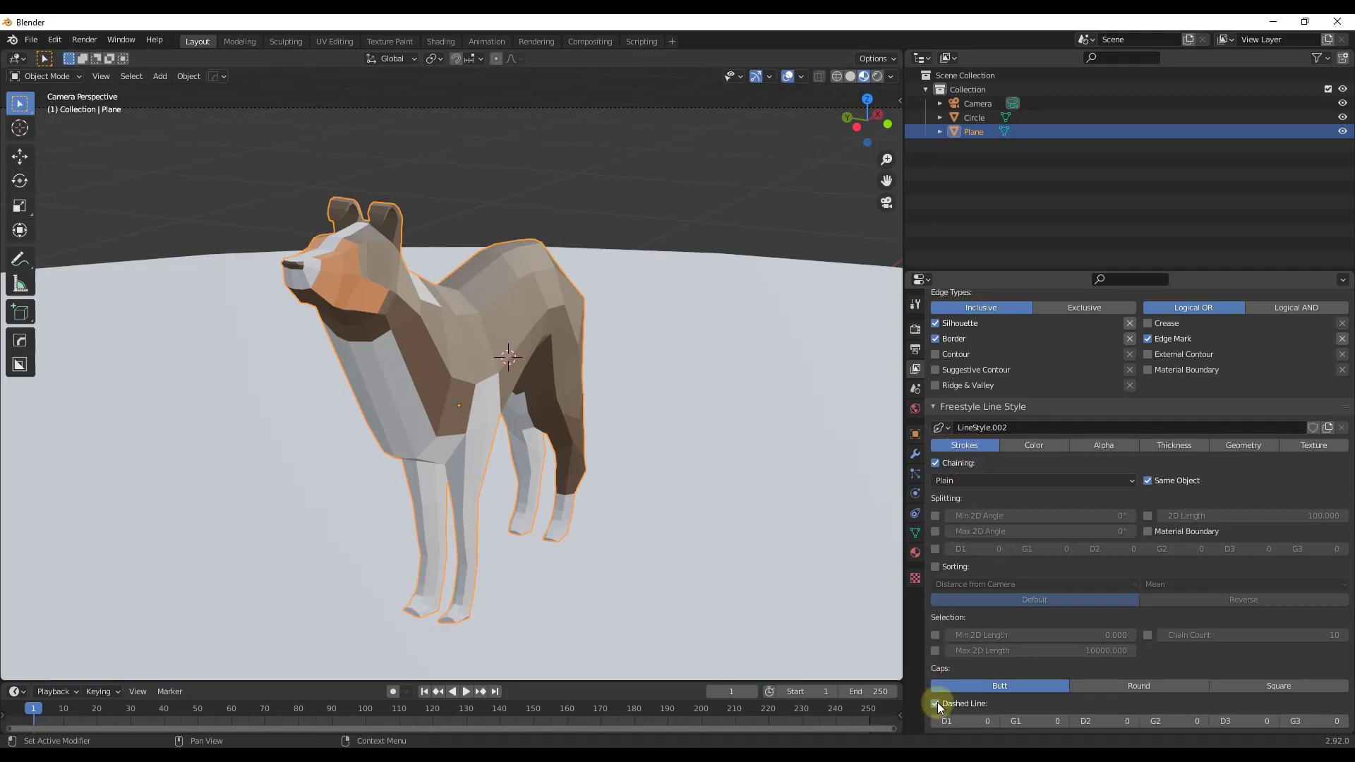
pyautogui.click(995, 722)
pyautogui.write('5')
pyautogui.press('Tab')
pyautogui.write('5')
pyautogui.press('Return')
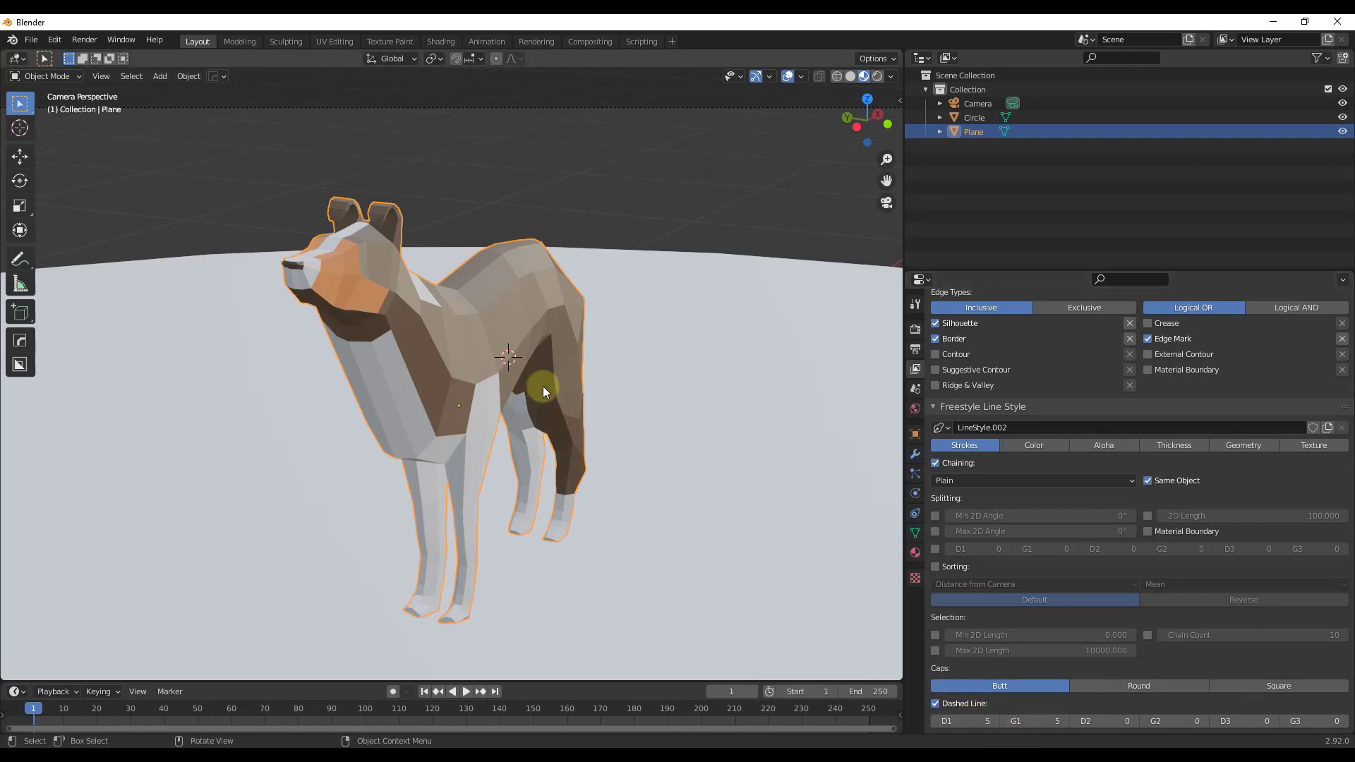
pyautogui.press('F12')
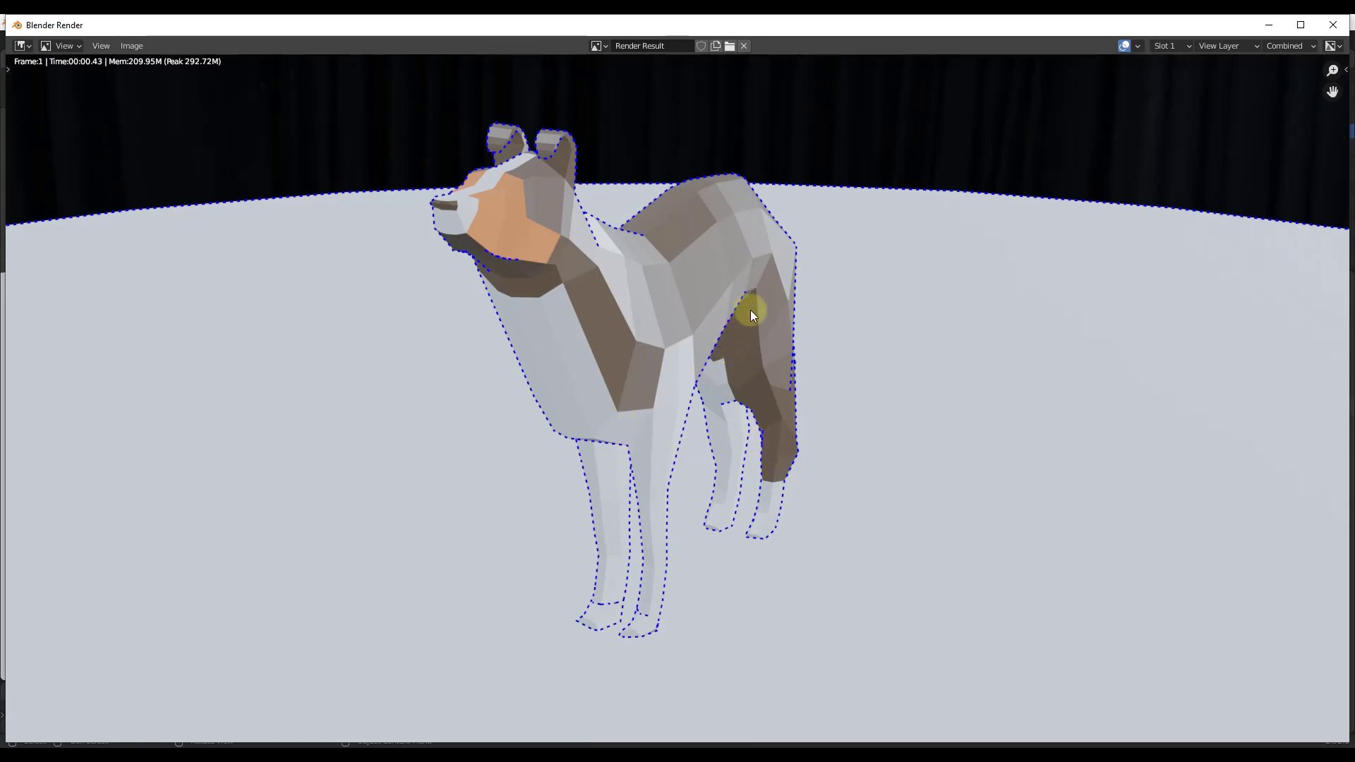
pyautogui.press('Escape')
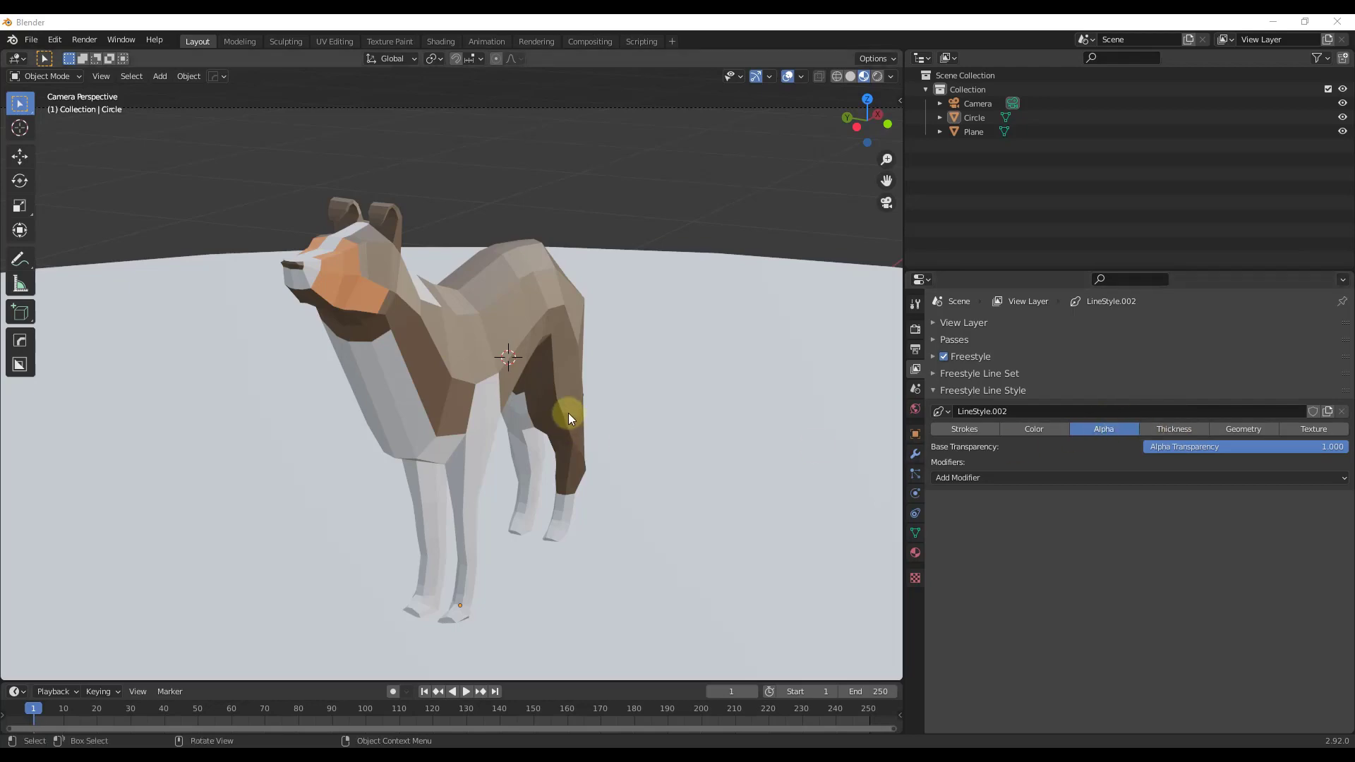
# Render the dog with fully opaque lines and again with the line style's alpha transparency lowered to about 0.56.
pyautogui.press('F12')
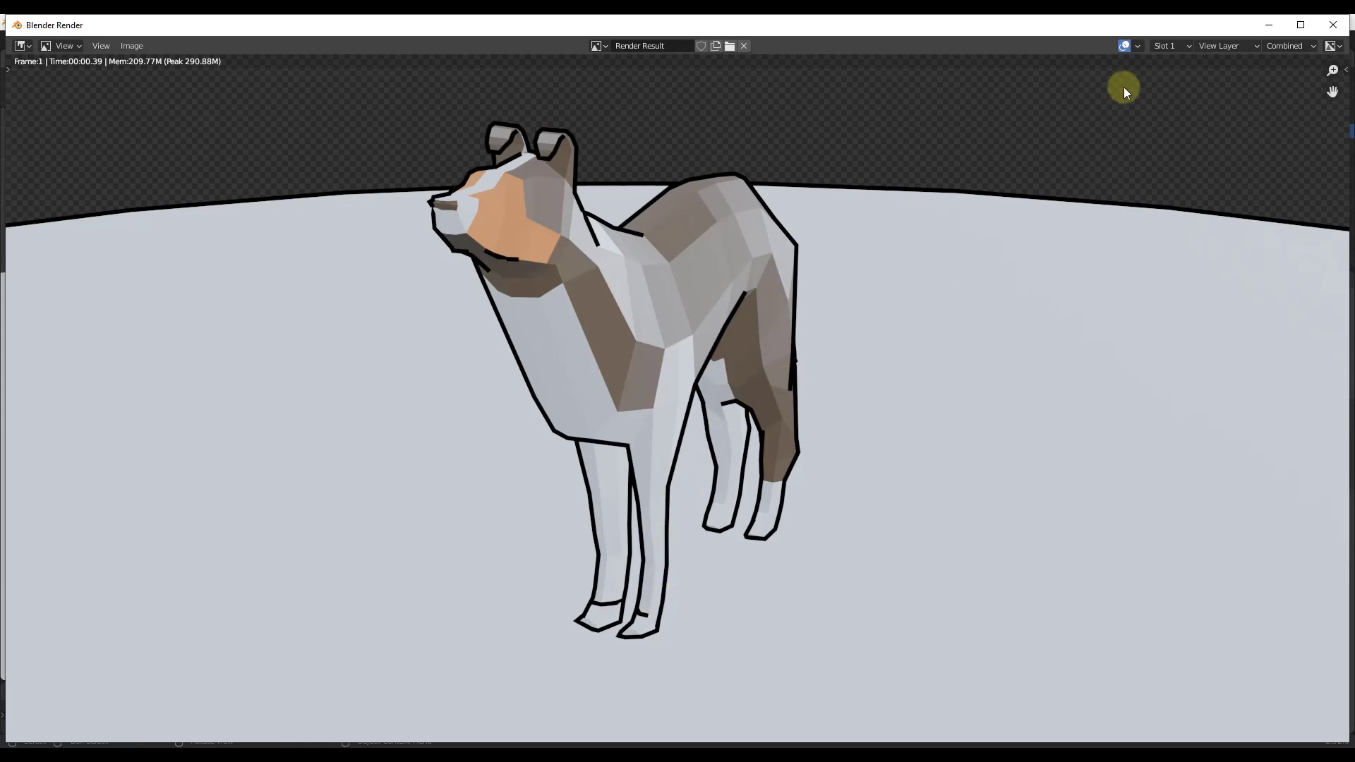
pyautogui.click(1333, 25)
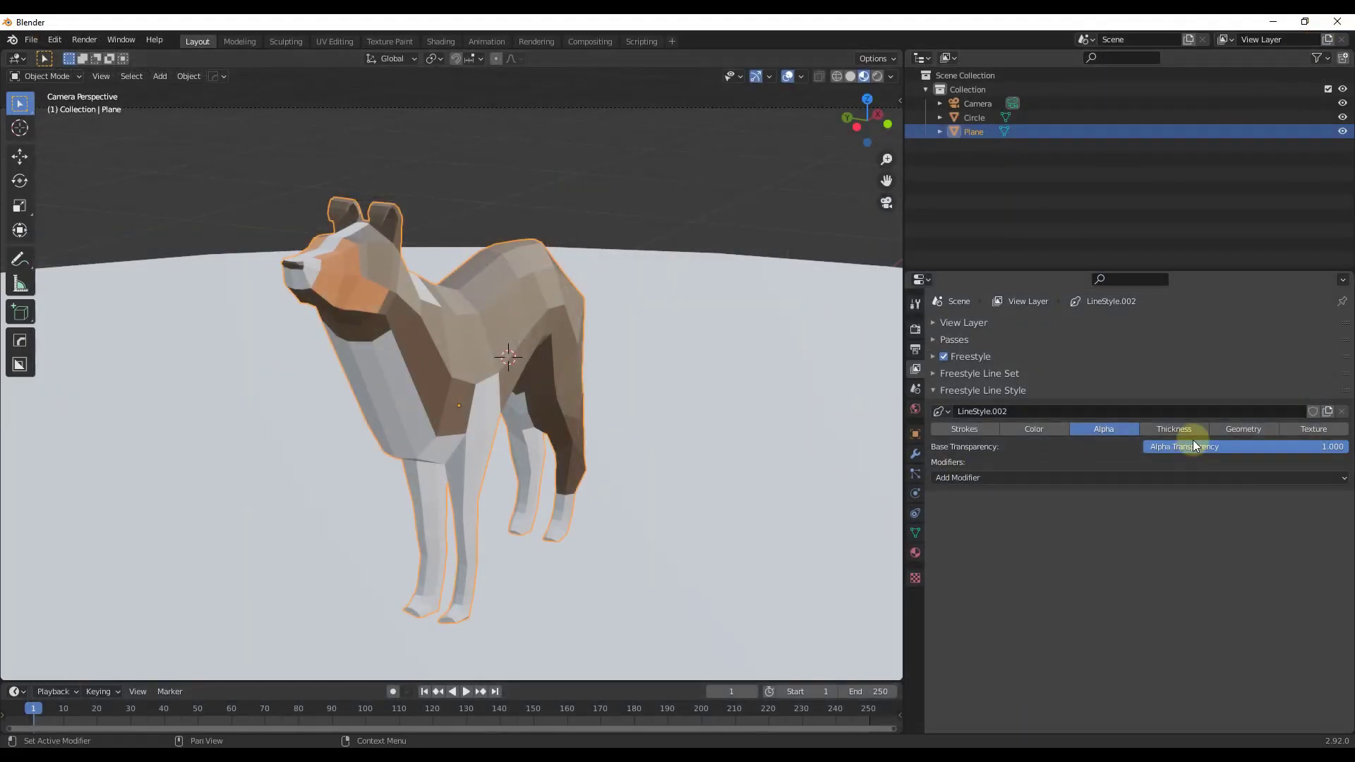
pyautogui.moveTo(1289, 451); pyautogui.dragTo(1194, 453)
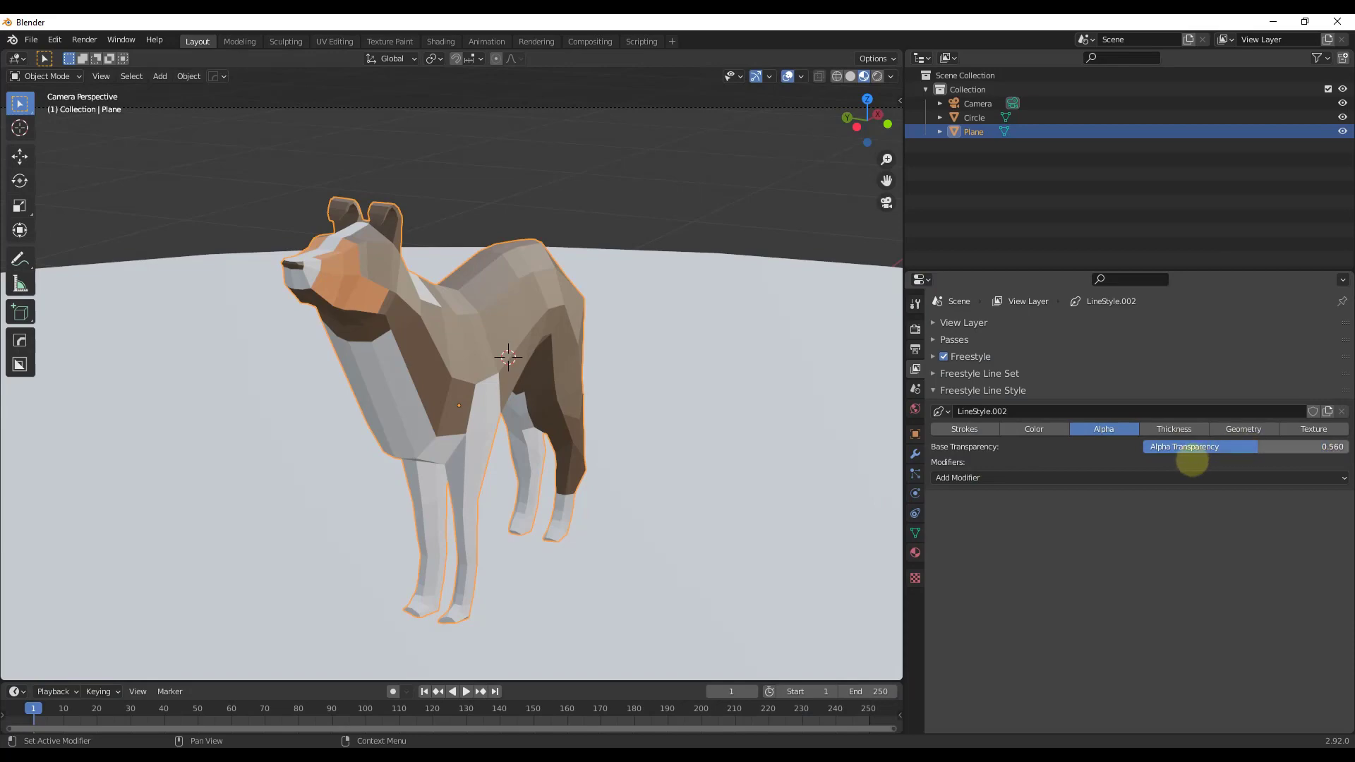
pyautogui.press('F12')
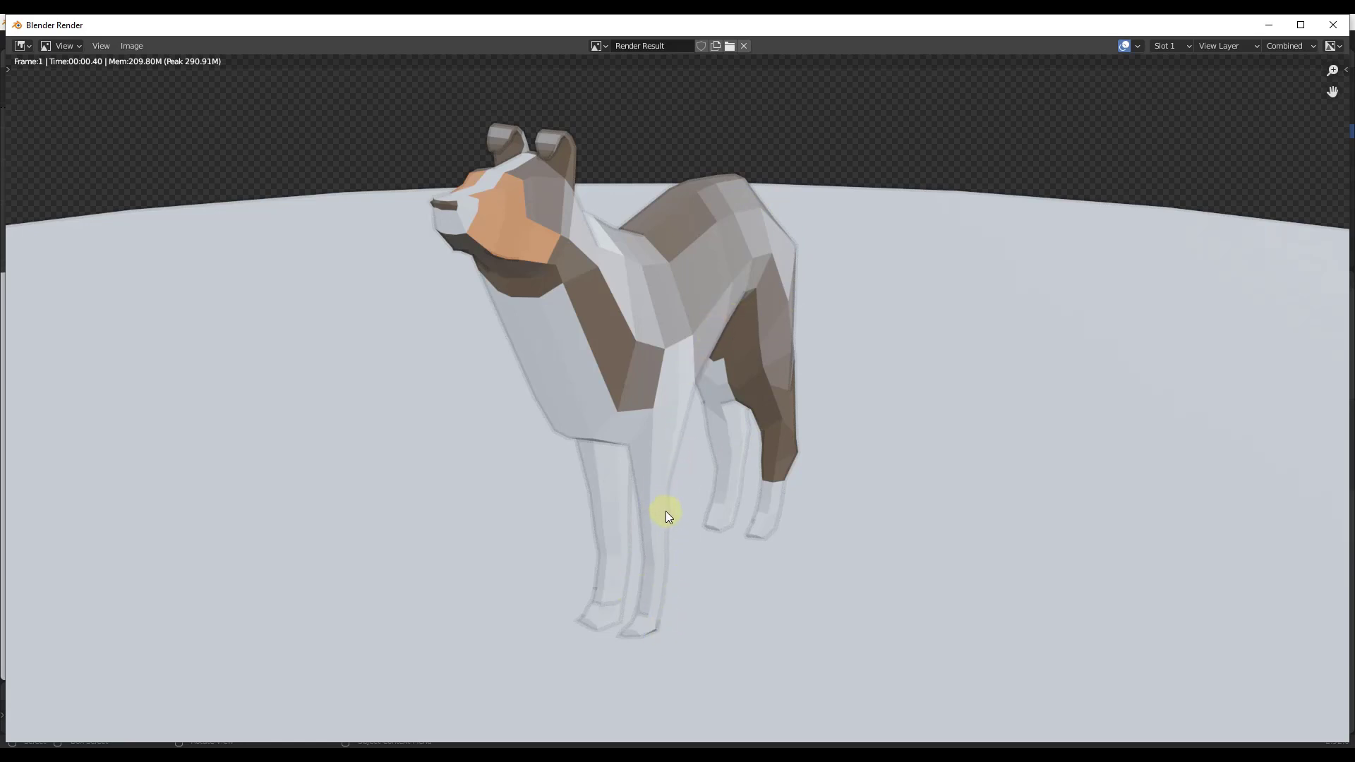
pyautogui.press('Escape')
# Add a Noise modifier to the line style's alpha and render the dog.
pyautogui.click(999, 477)
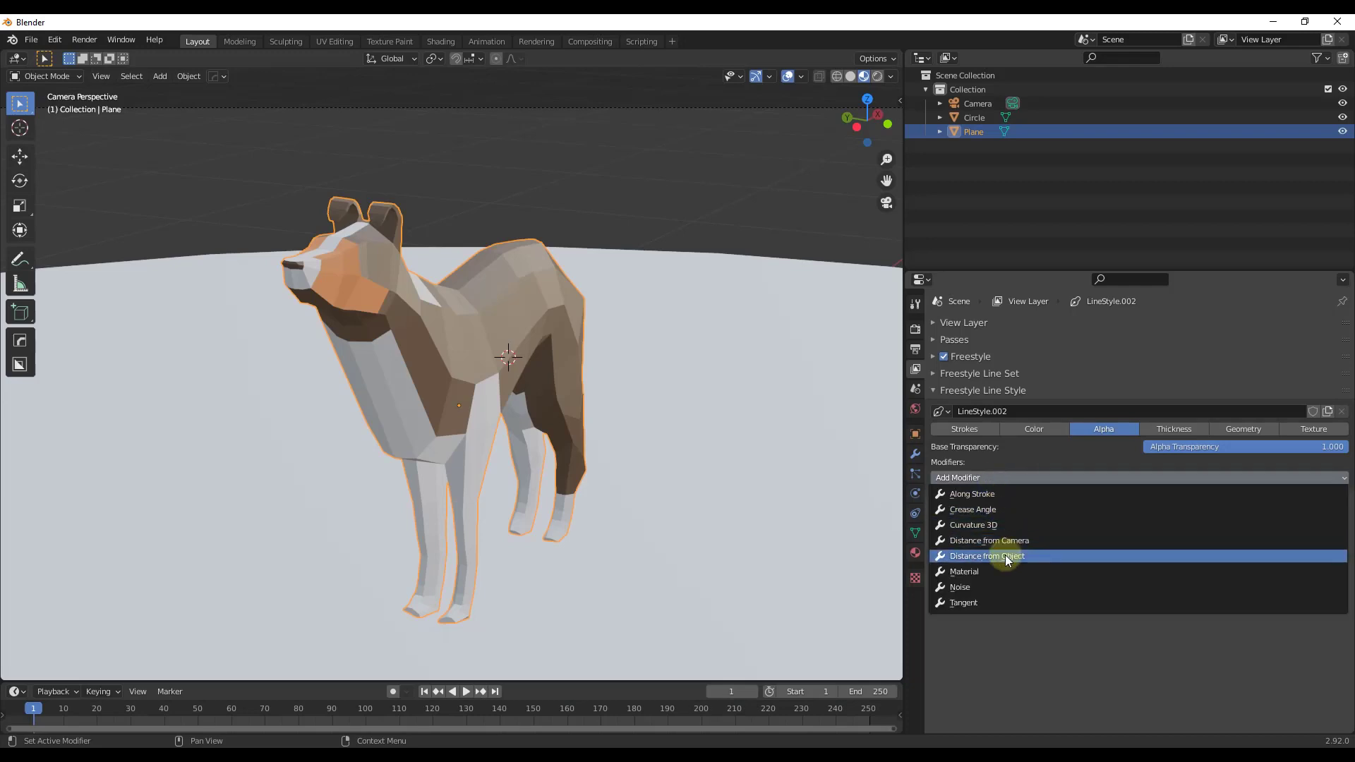
pyautogui.click(970, 587)
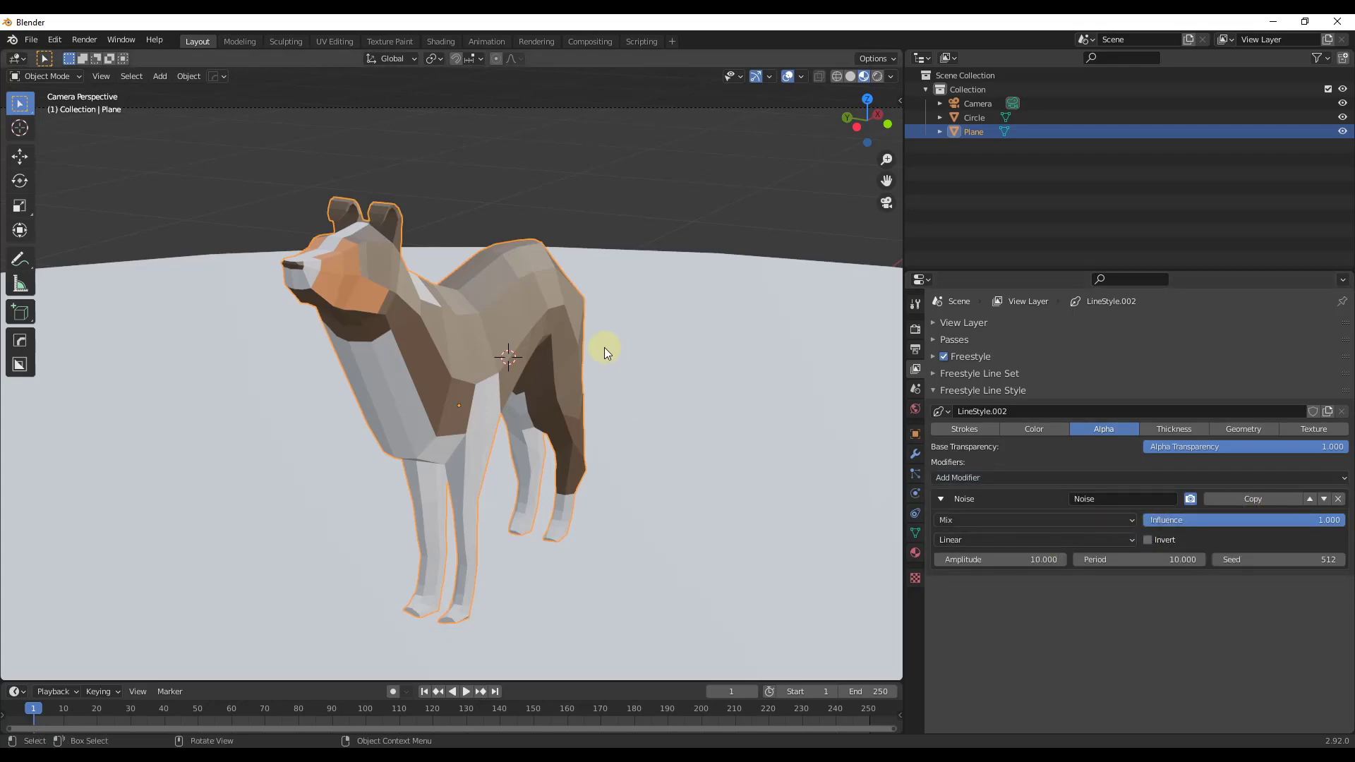
pyautogui.press('F12')
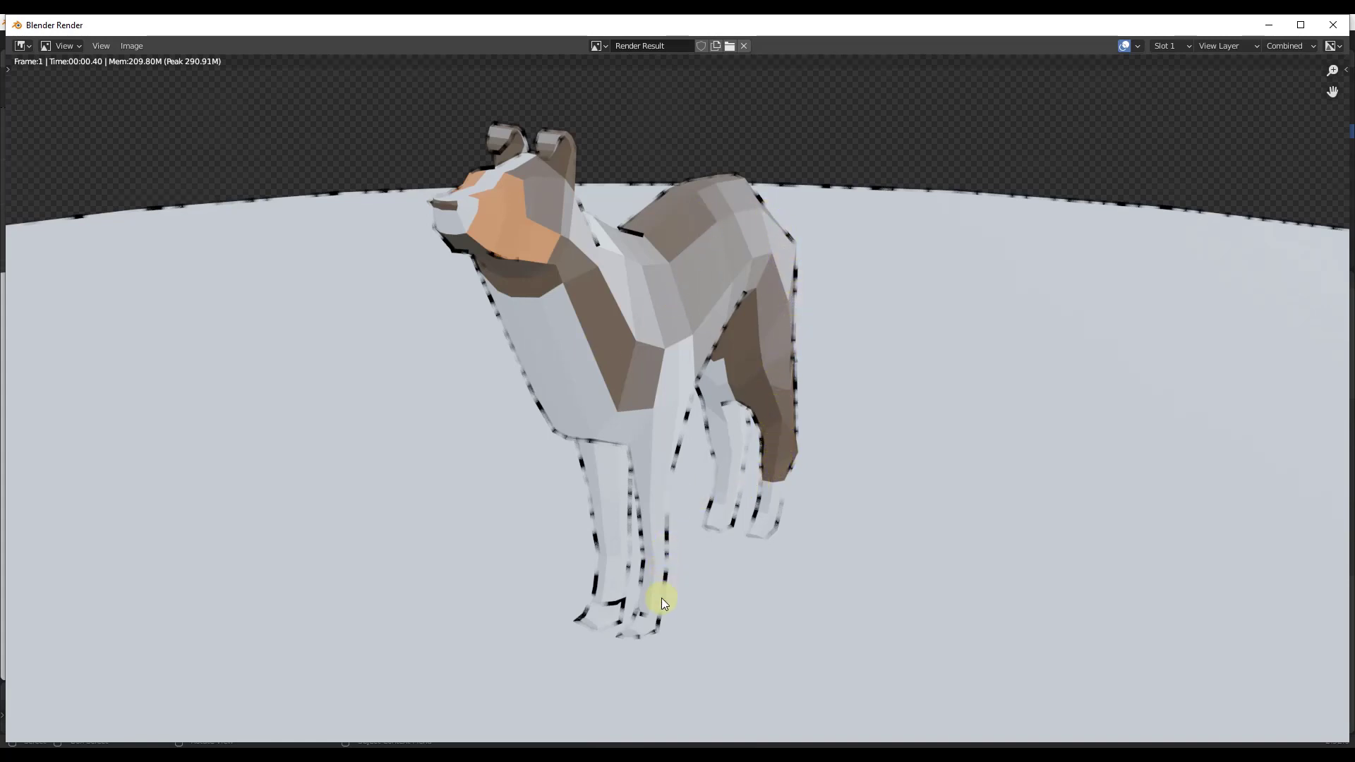
pyautogui.click(1333, 25)
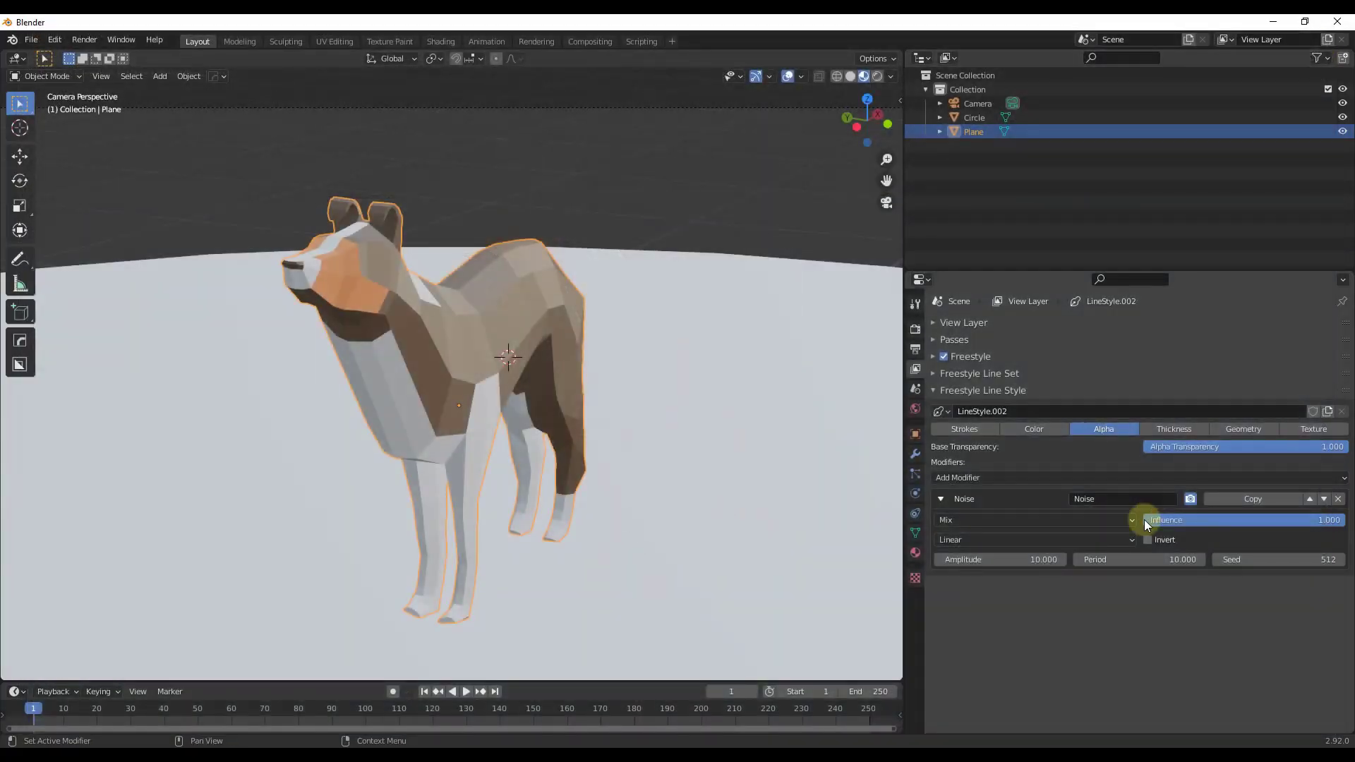
# Set the alpha Noise modifier's amplitude to 3.5 and render the dog.
pyautogui.moveTo(1026, 559); pyautogui.dragTo(967, 561)
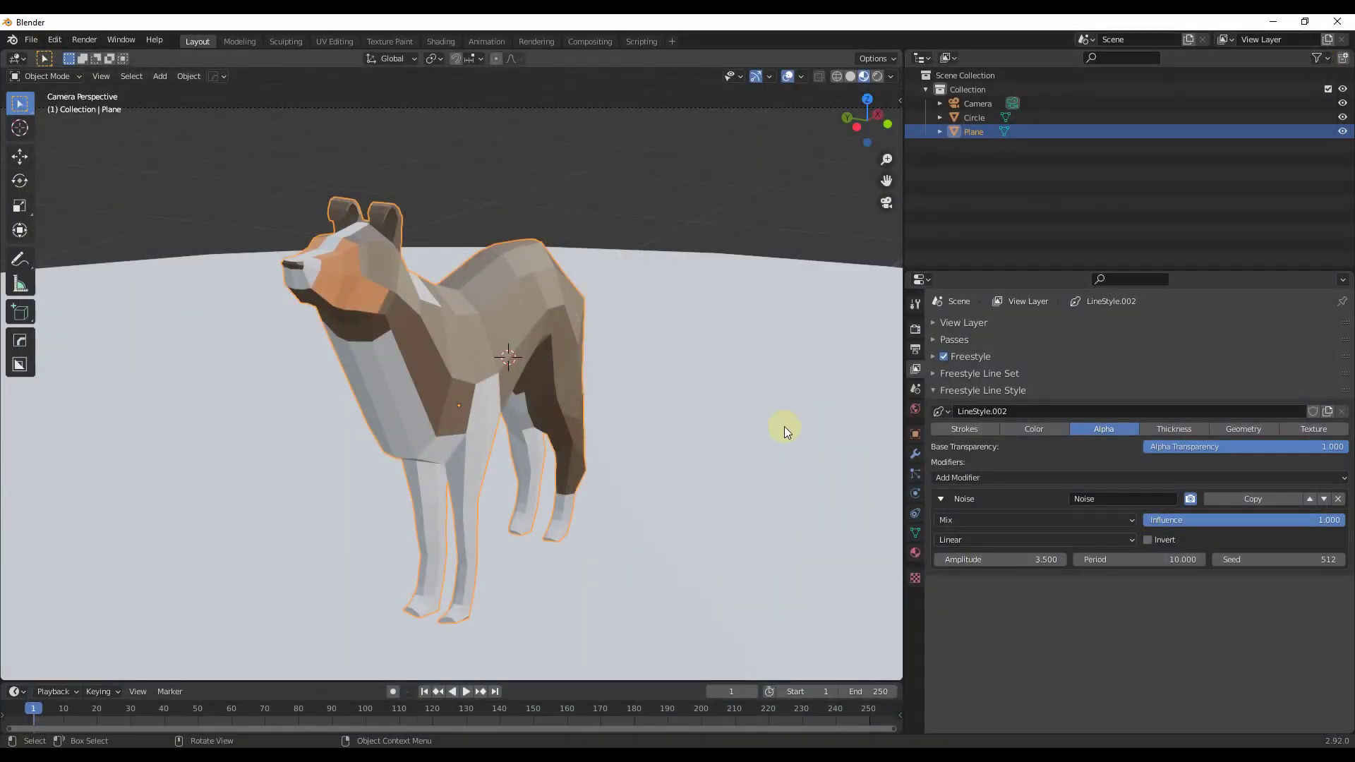
pyautogui.press('F12')
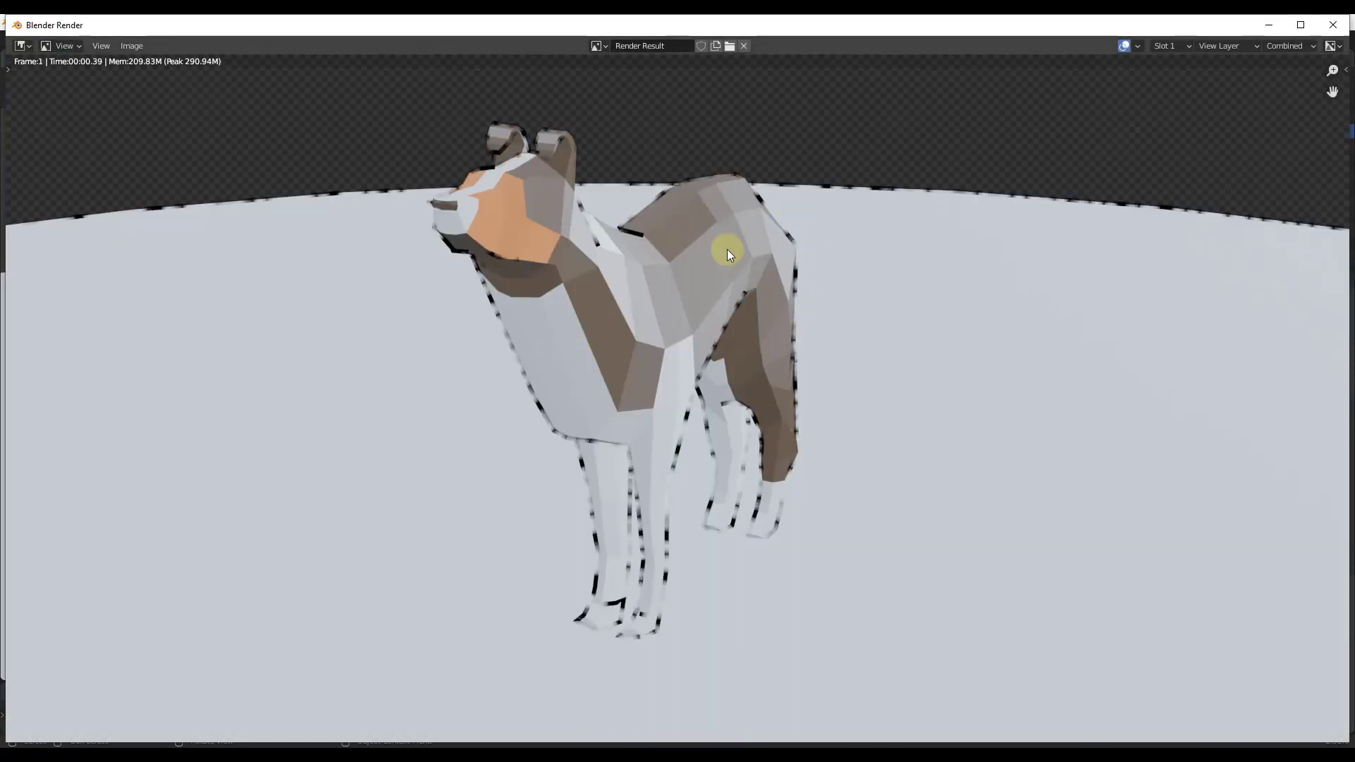
pyautogui.click(1334, 27)
# Remove the Noise modifier from the line style's alpha and deselect the dog.
pyautogui.click(1067, 432)
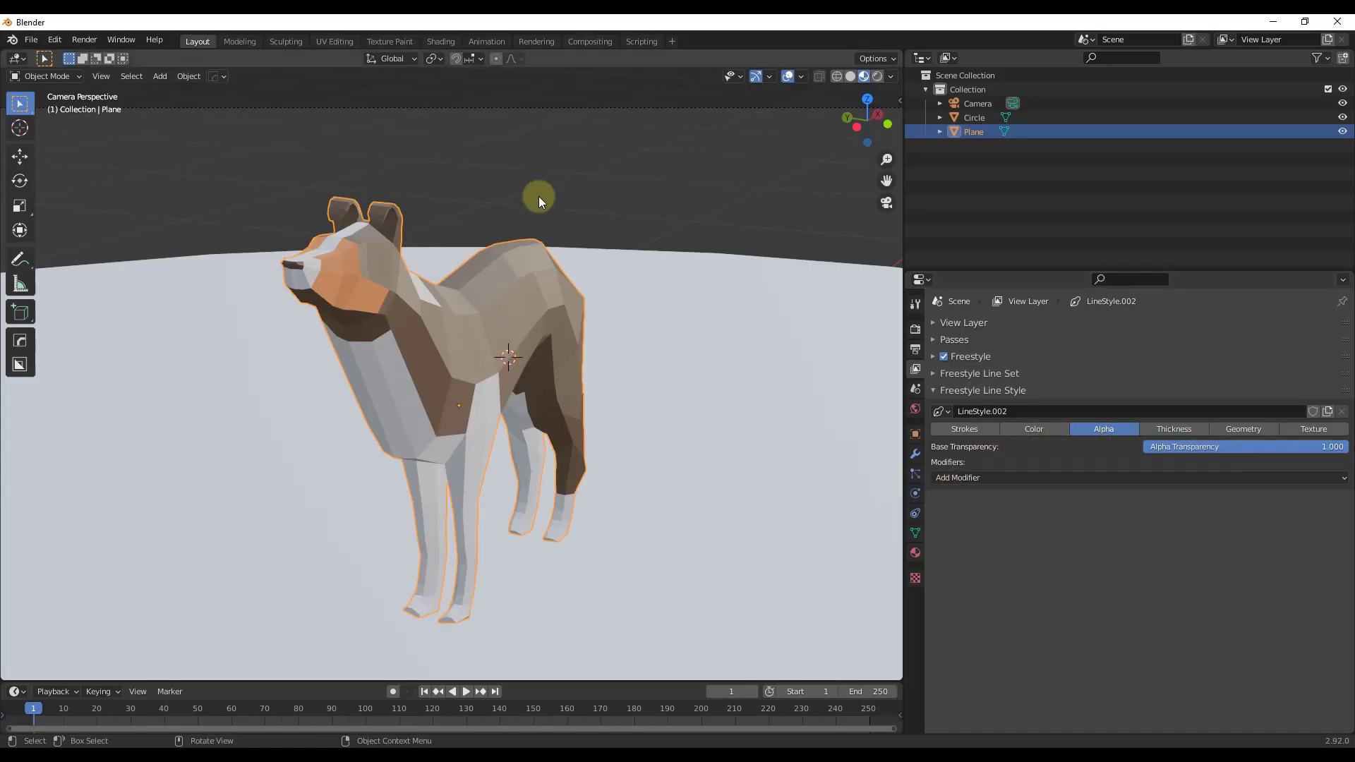
pyautogui.click(574, 192)
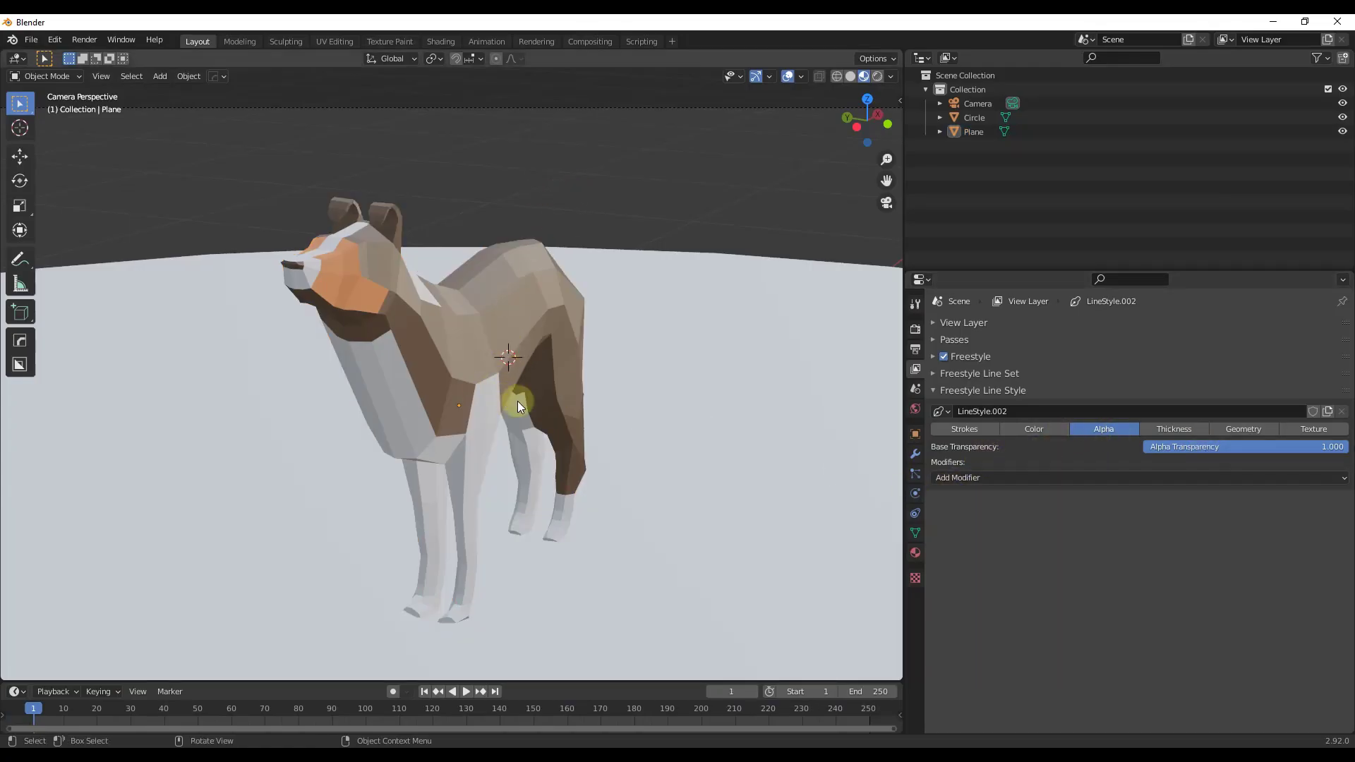
# Set the line style's base thickness to 2.6 and render the dog.
pyautogui.click(1174, 430)
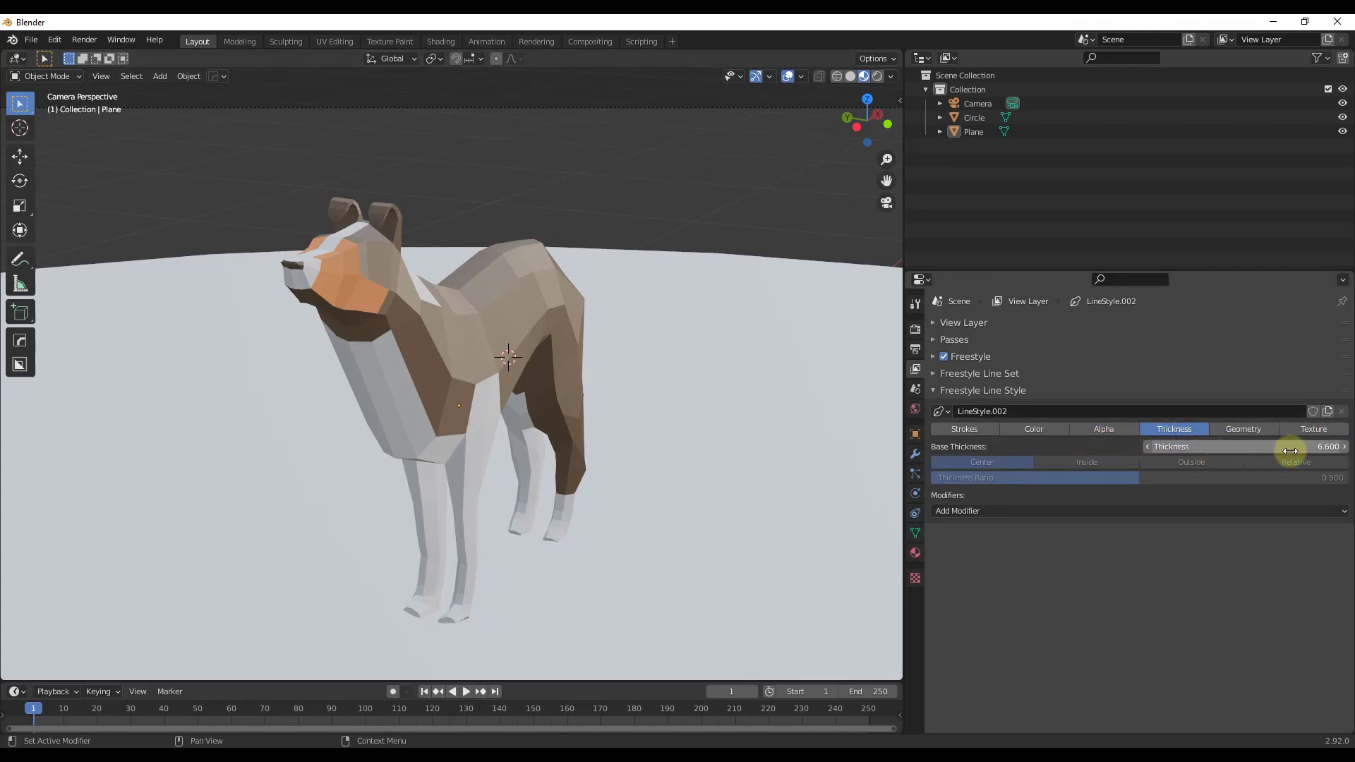
pyautogui.moveTo(1290, 451)
pyautogui.mouseDown()
pyautogui.moveTo(1213, 448)
pyautogui.moveTo(1276, 449)
pyautogui.mouseUp()
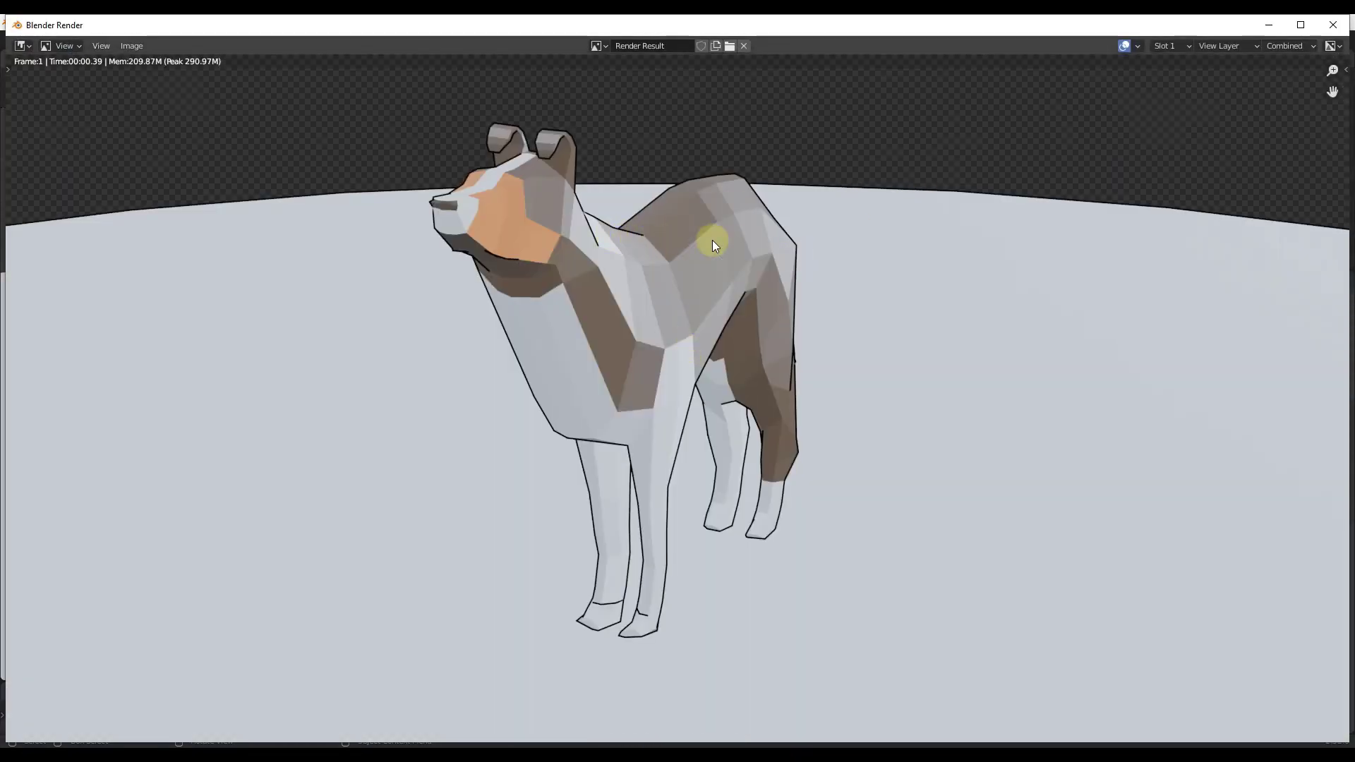
pyautogui.click(1333, 25)
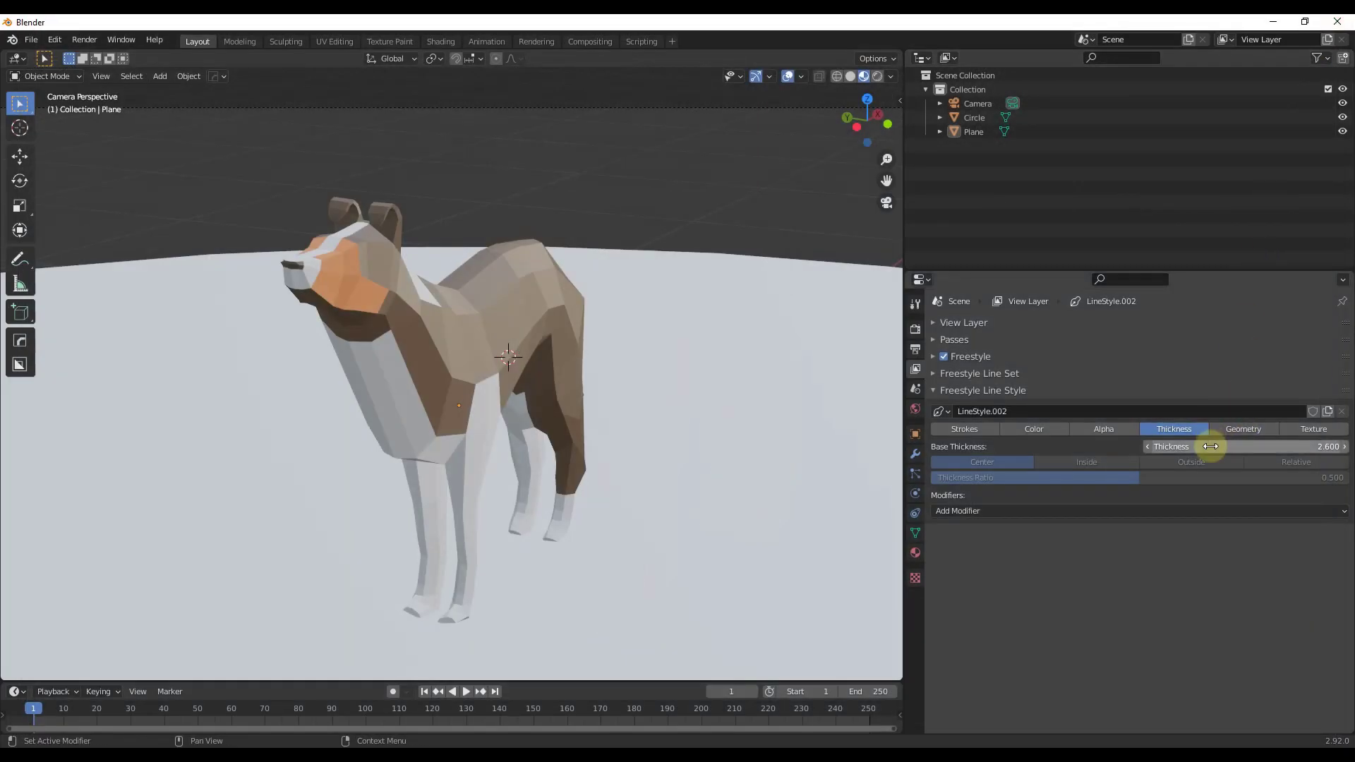
# Set the line style's base thickness to 13.8 and render the dog.
pyautogui.moveTo(1210, 446); pyautogui.dragTo(1290, 450)
pyautogui.press('F12')
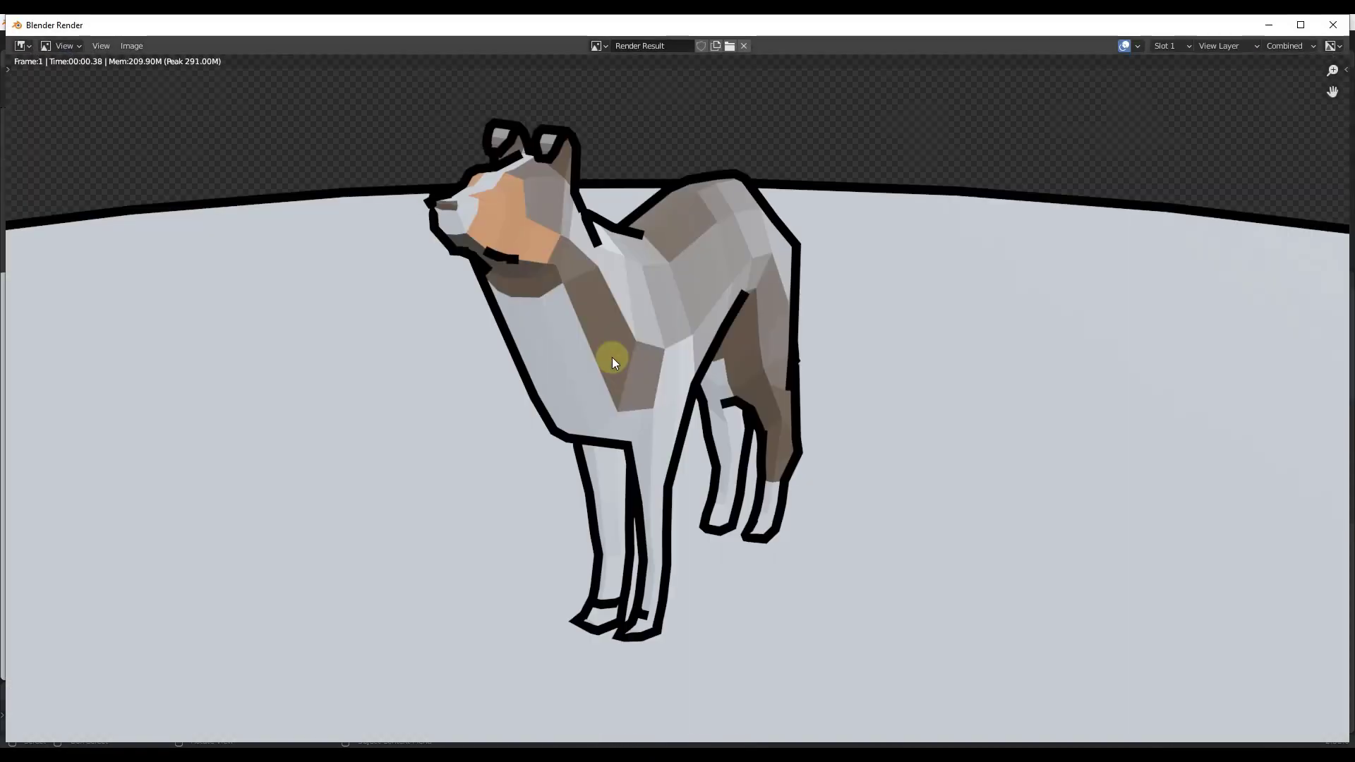
pyautogui.click(1333, 24)
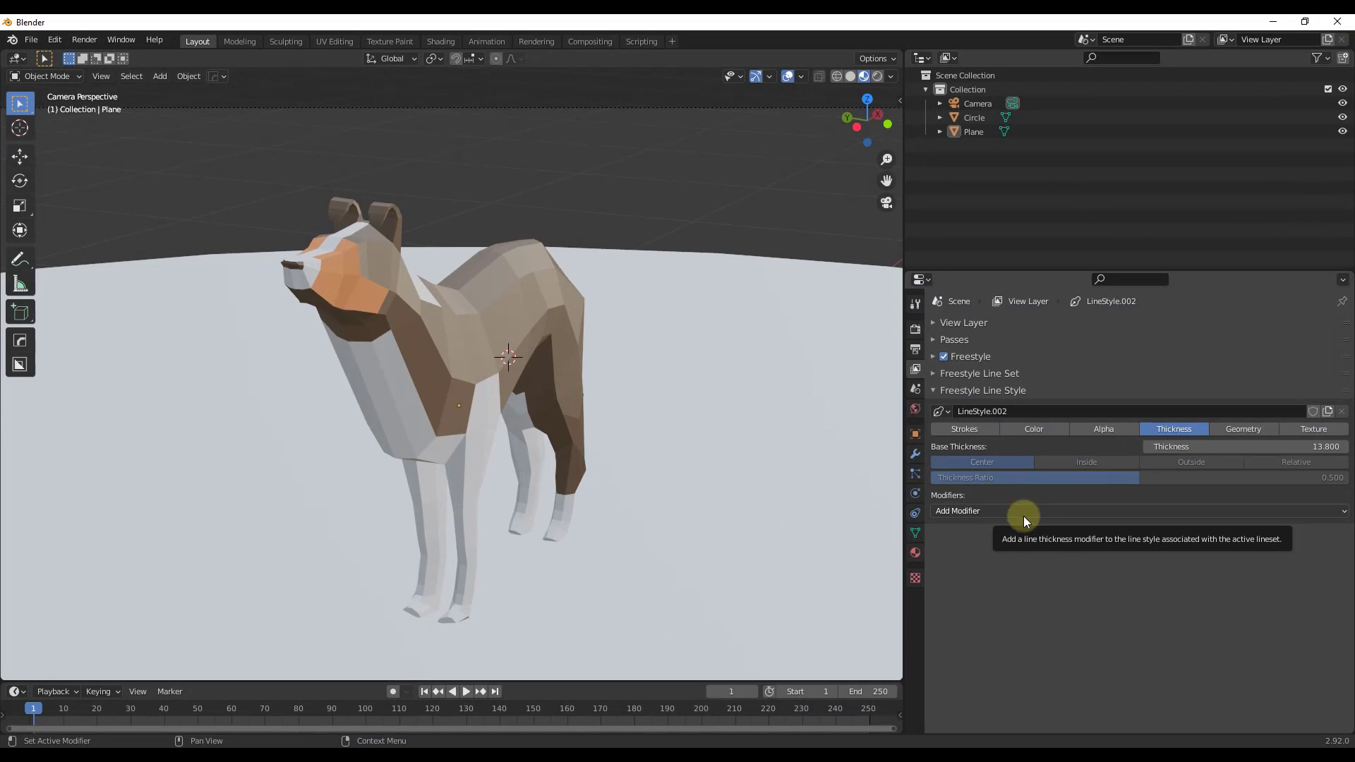
# Add a Noise modifier to the line style's thickness and render the dog.
pyautogui.click(1002, 514)
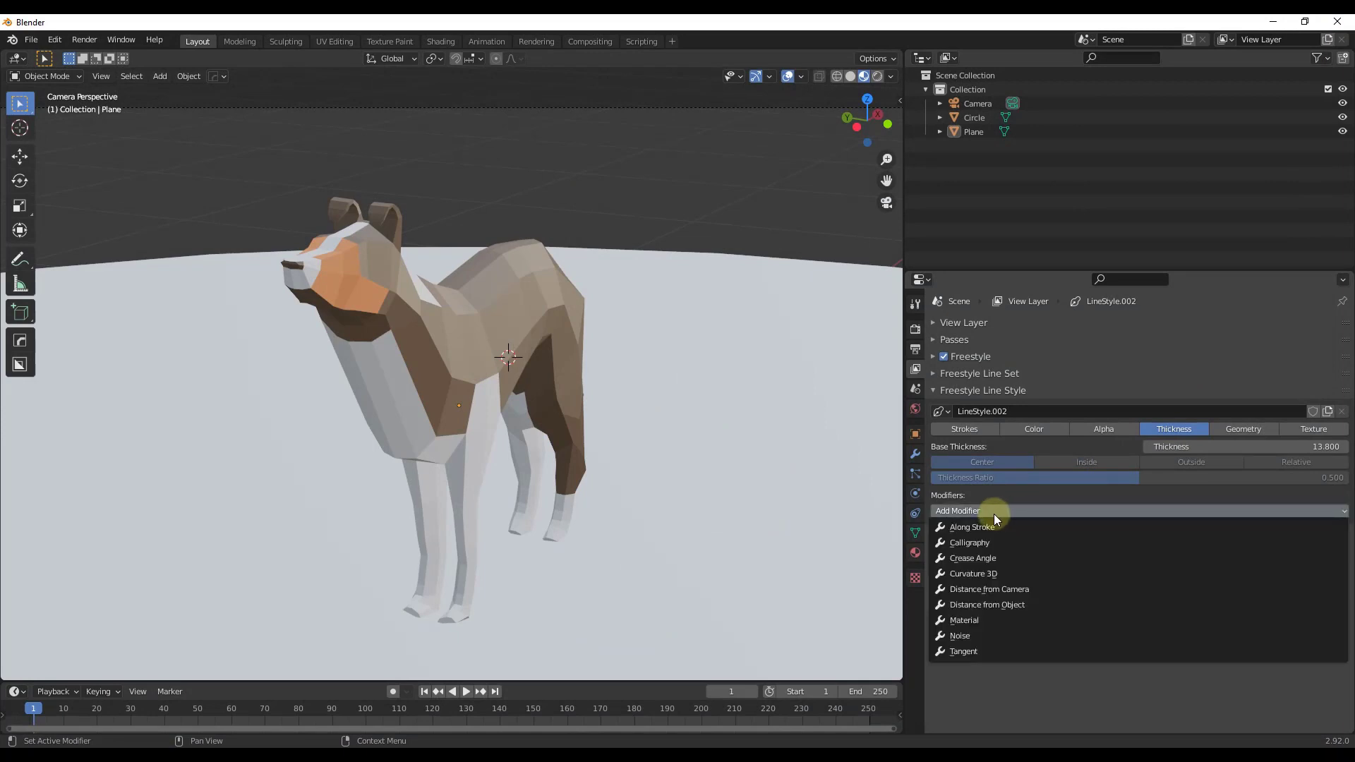
pyautogui.click(970, 634)
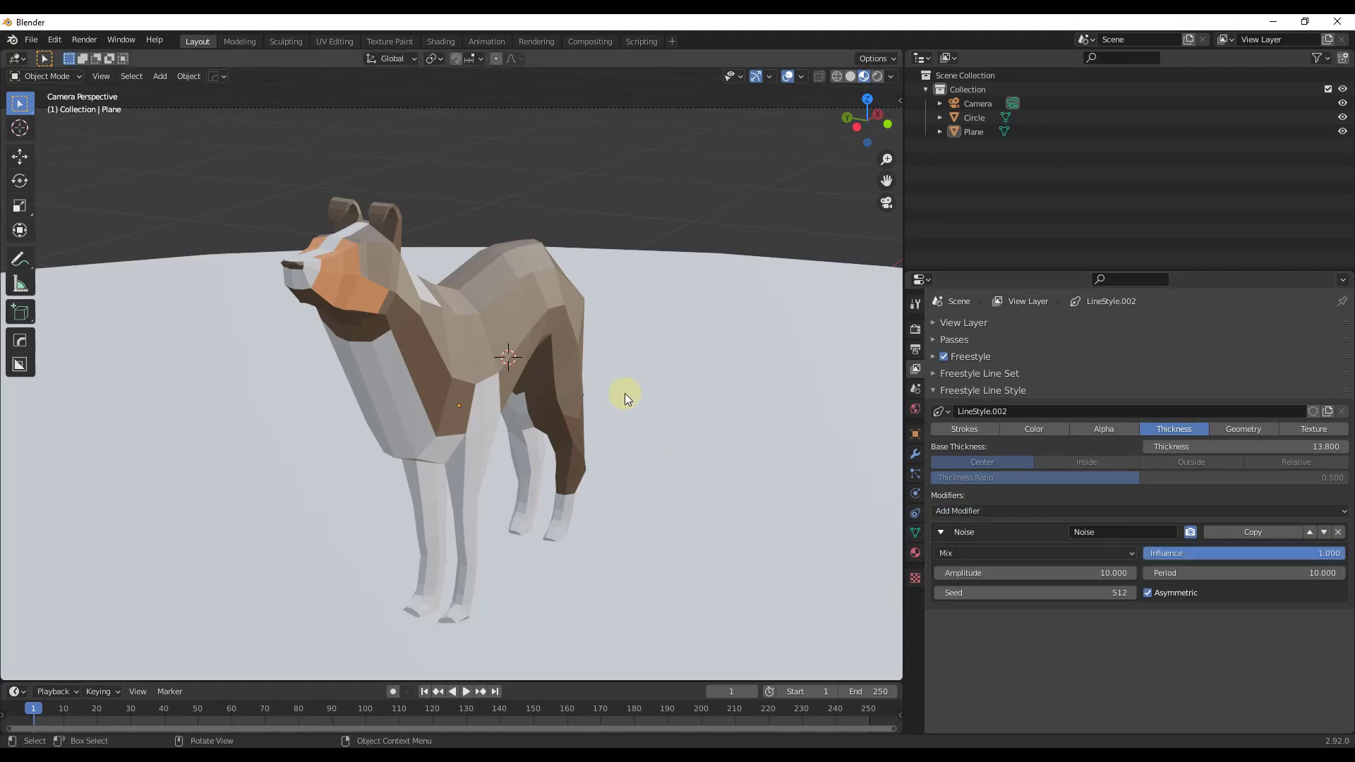
pyautogui.press('F12')
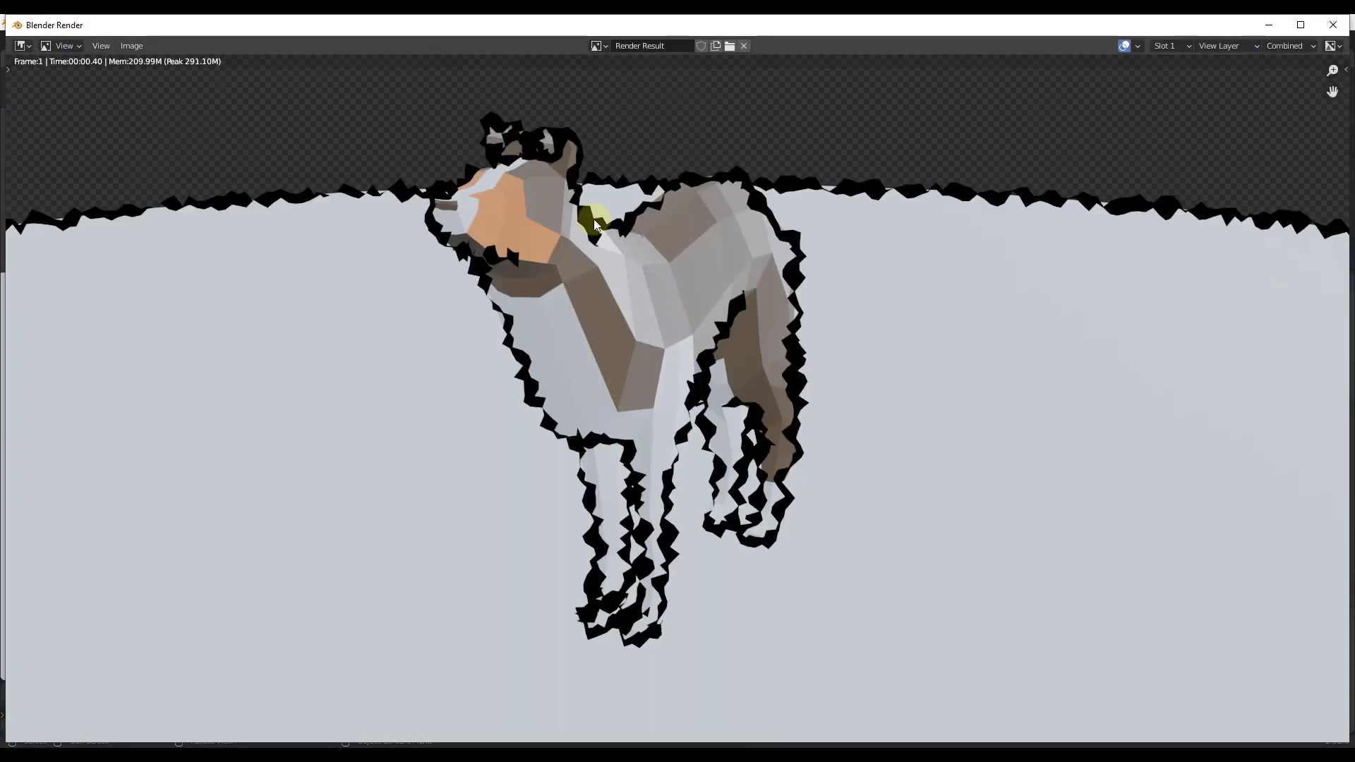
pyautogui.click(1334, 25)
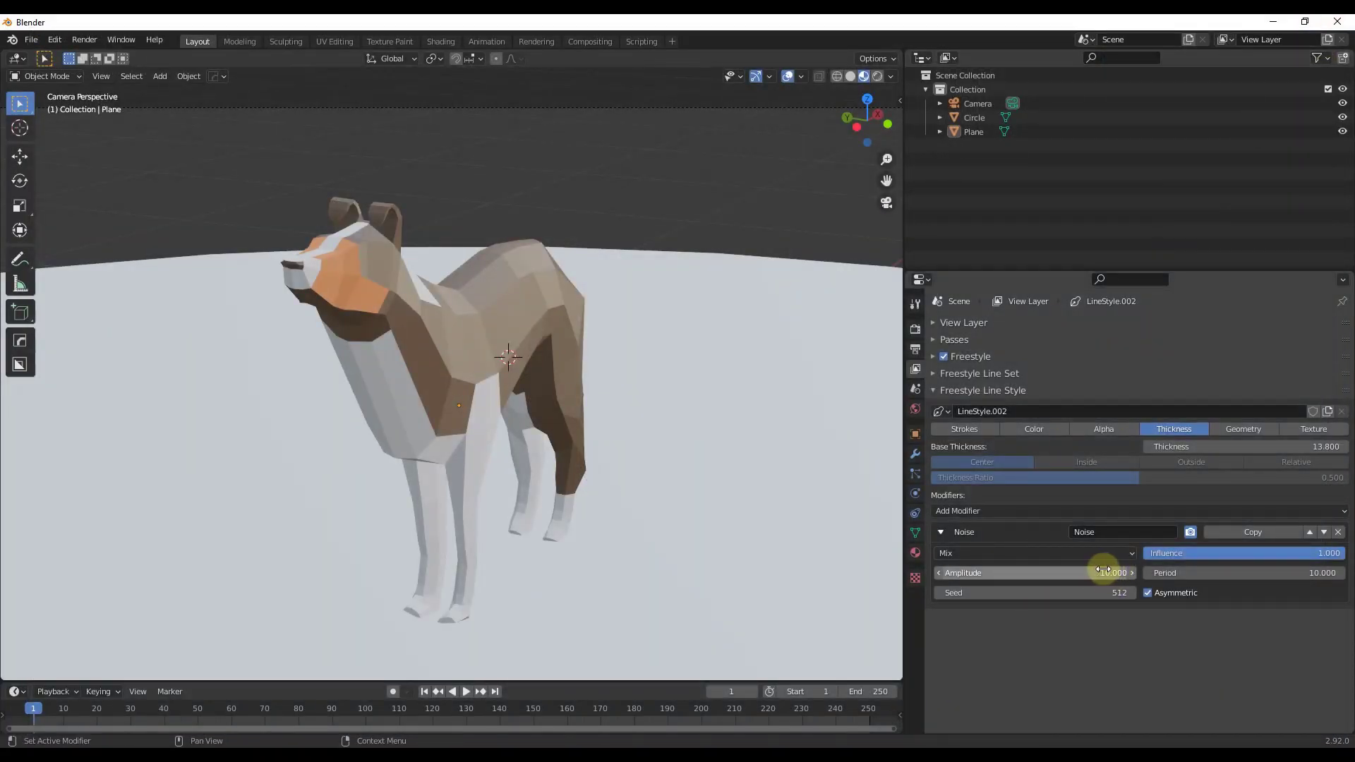
# Try an amplitude of about 2 for the thickness Noise modifier and return it to 10.
pyautogui.moveTo(1103, 571); pyautogui.dragTo(1039, 574)
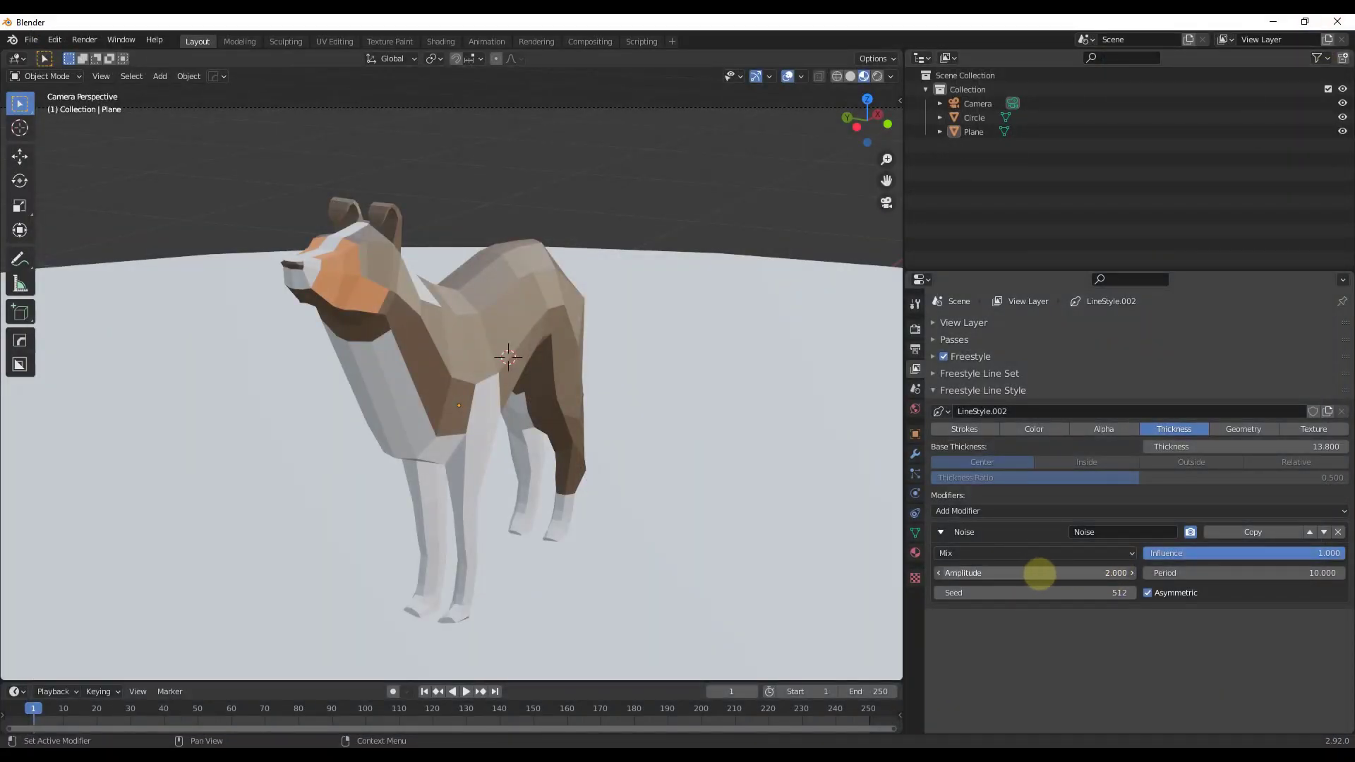
pyautogui.doubleClick(1040, 573)
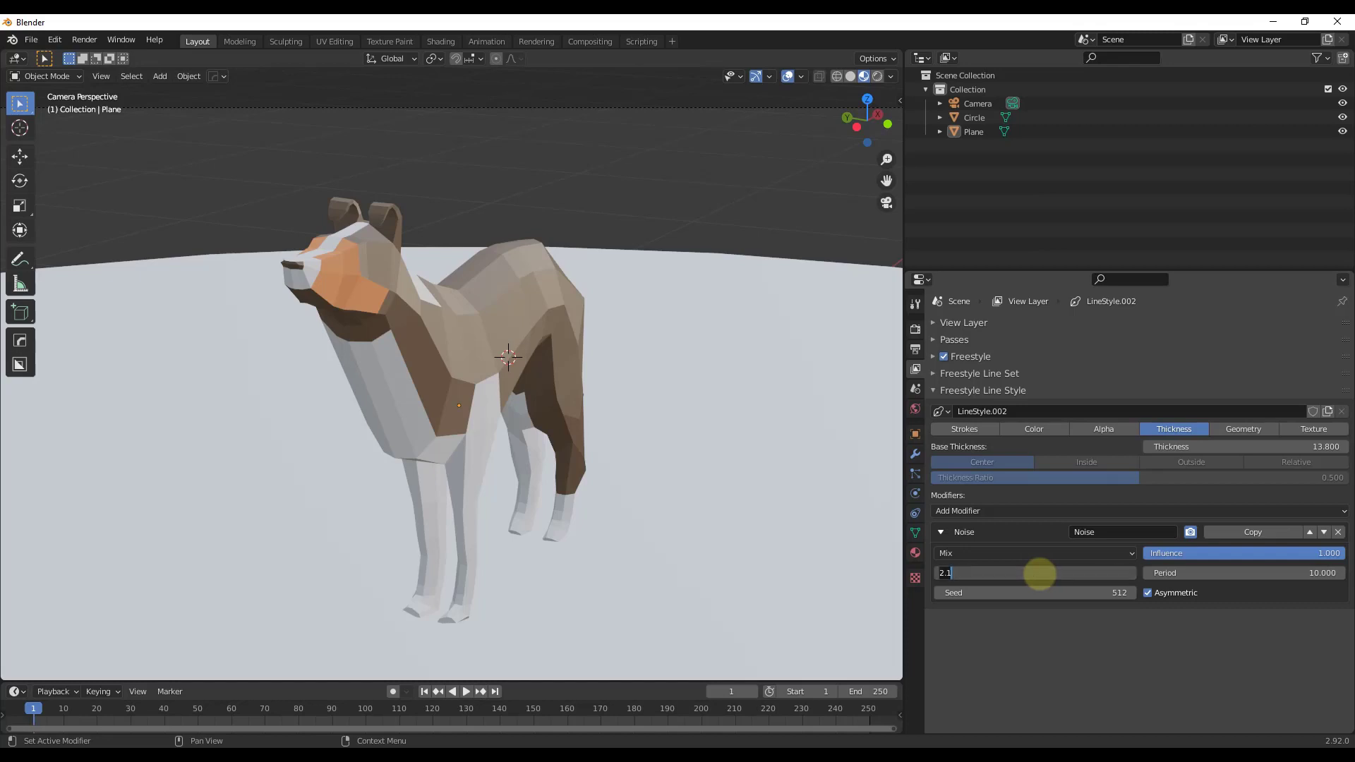
pyautogui.write('10')
pyautogui.press('Return')
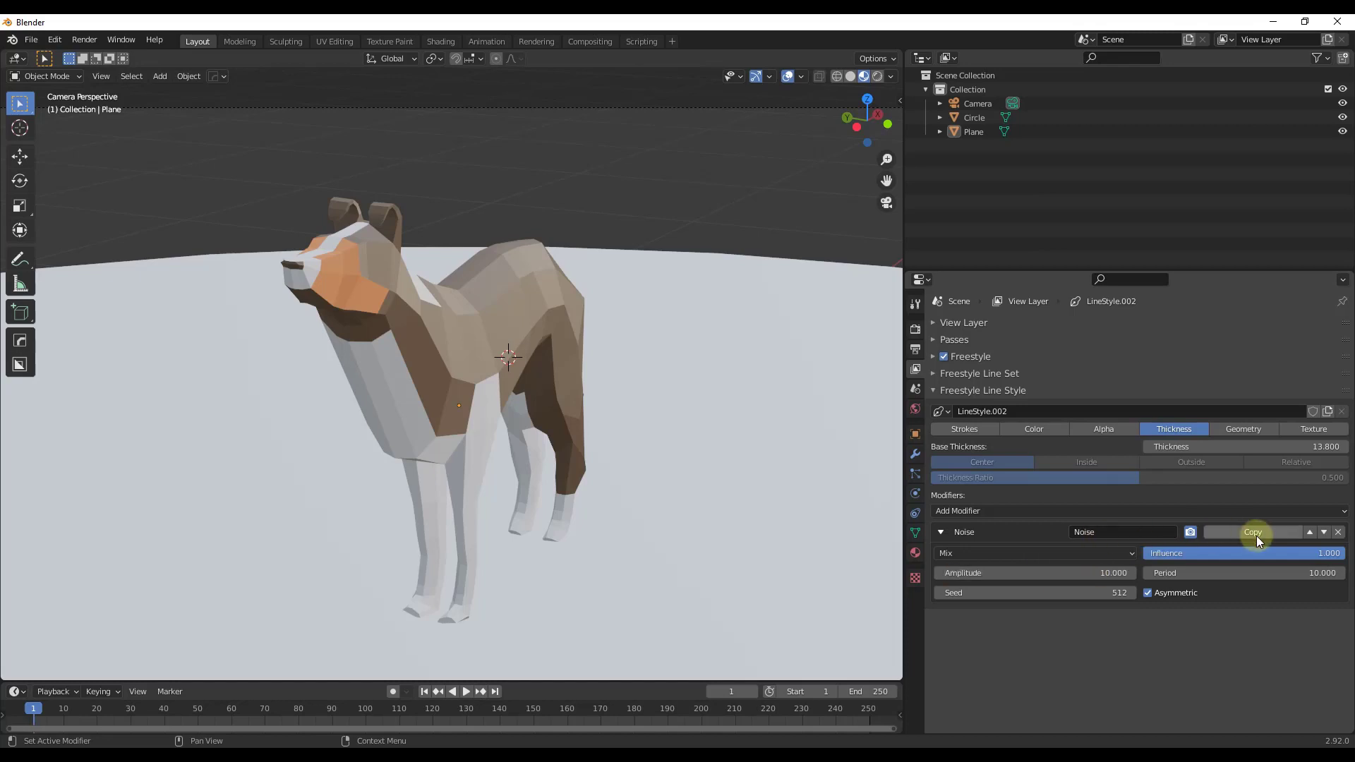
# Lower the thickness Noise modifier's influence to 0.368 and render the dog.
pyautogui.moveTo(1294, 553); pyautogui.dragTo(1154, 564)
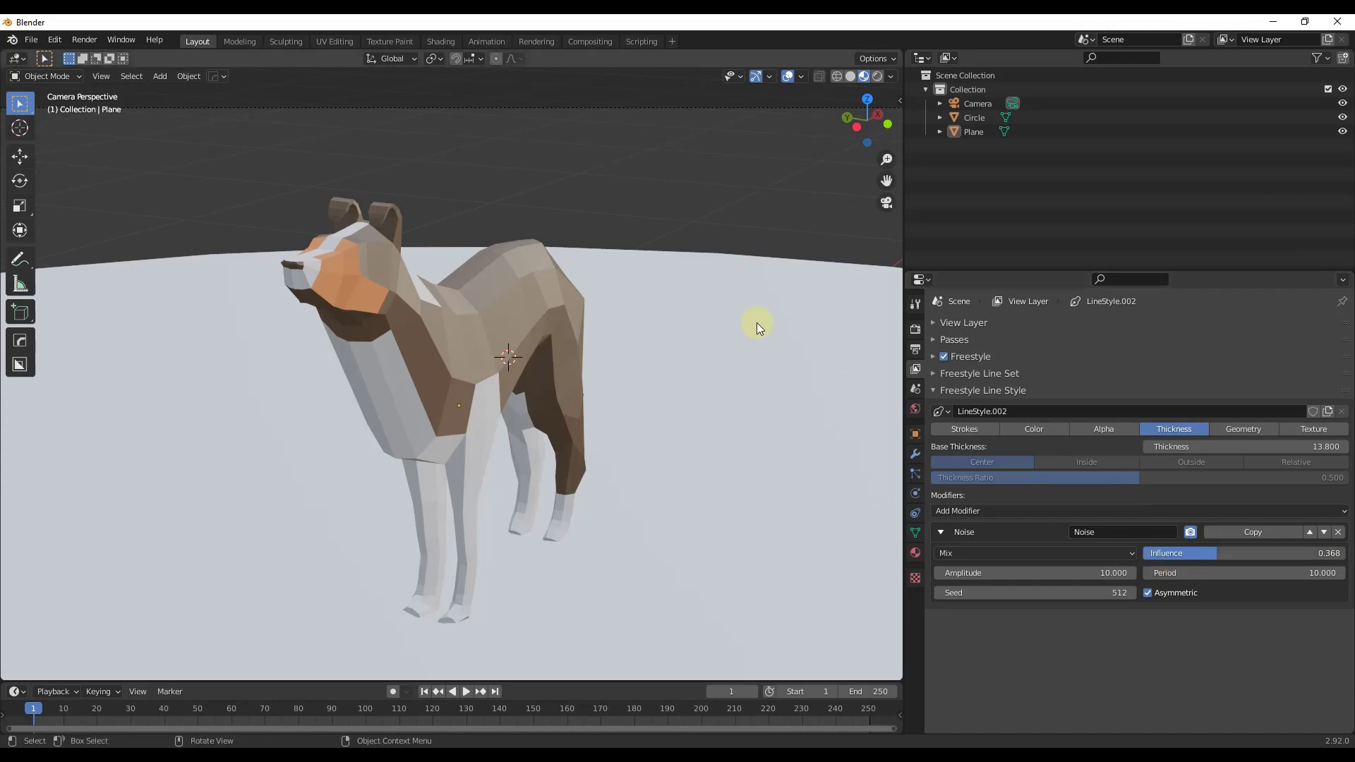
pyautogui.press('F12')
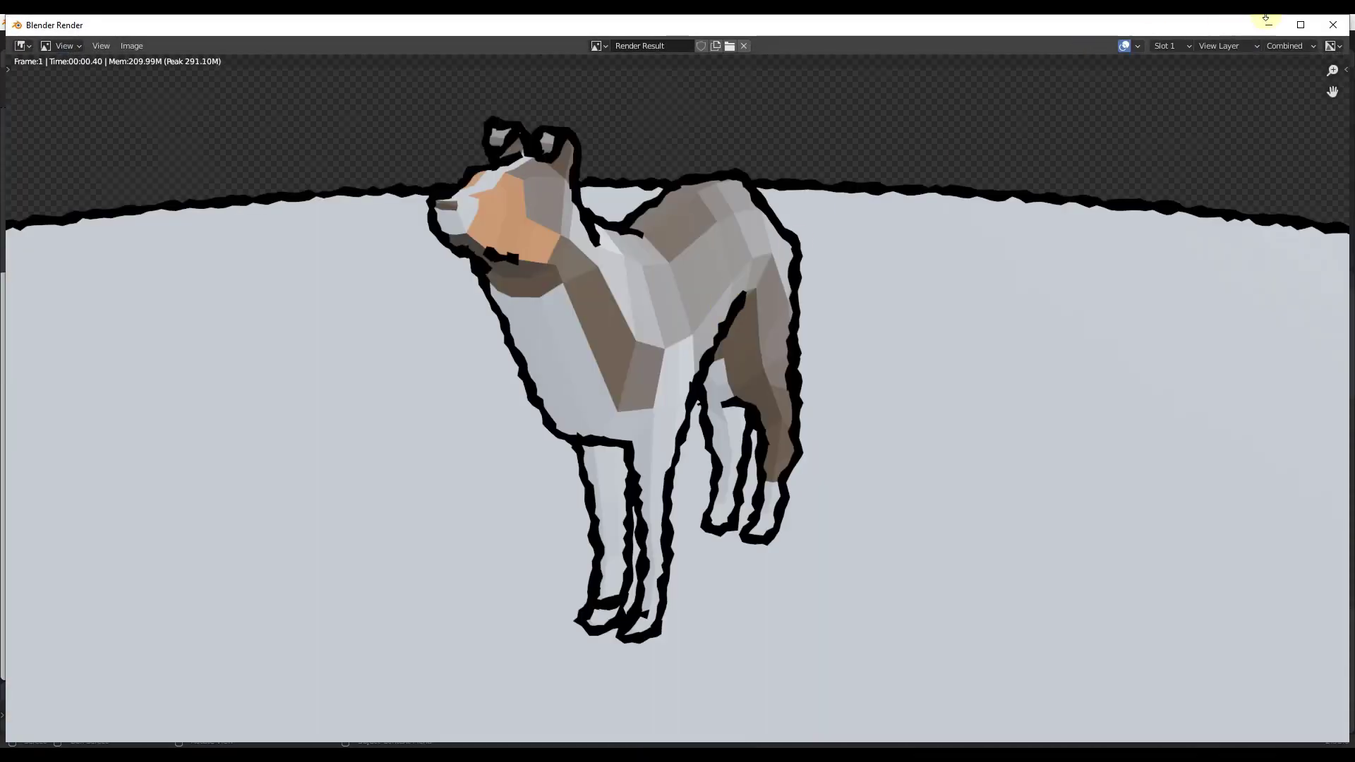
pyautogui.click(1333, 24)
# Lower the thickness Noise modifier's influence to about 0.149 and render the dog.
pyautogui.moveTo(1195, 554); pyautogui.dragTo(1150, 556)
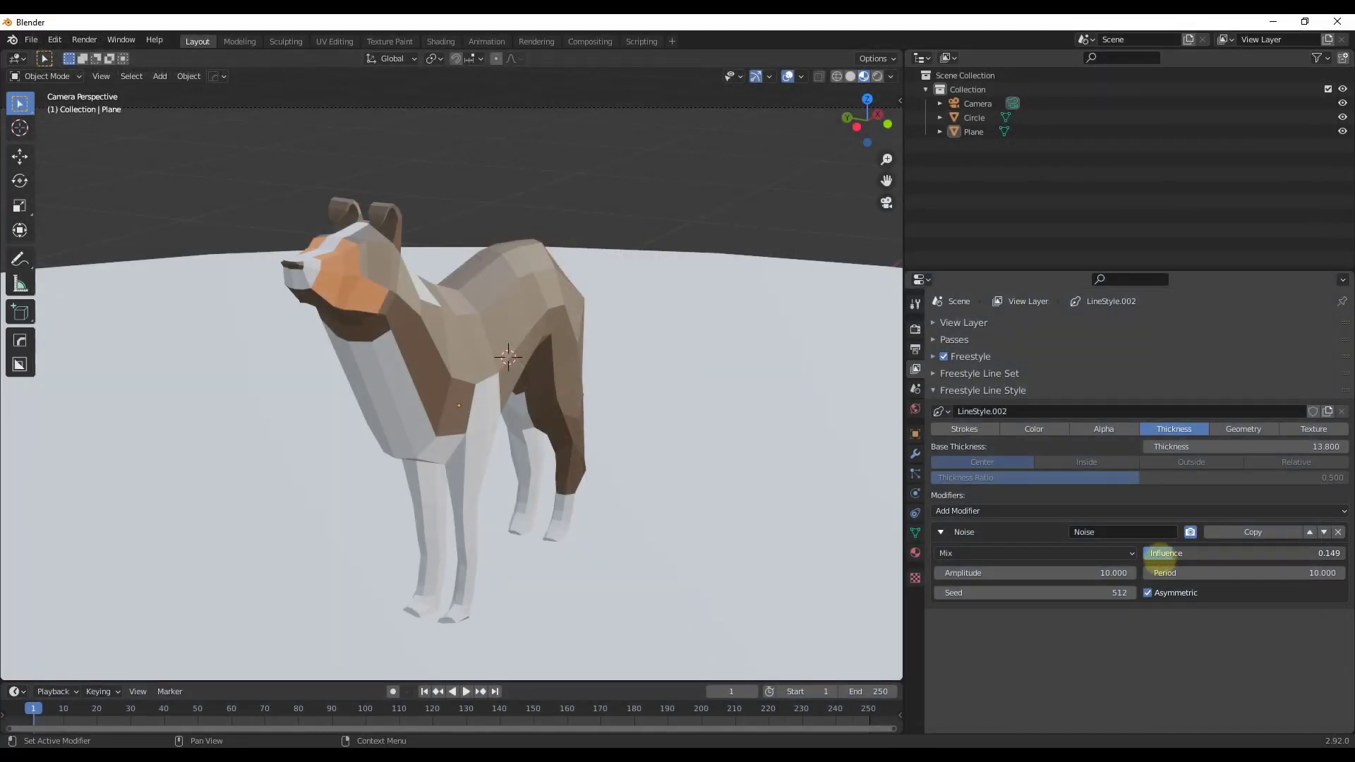
pyautogui.press('F12')
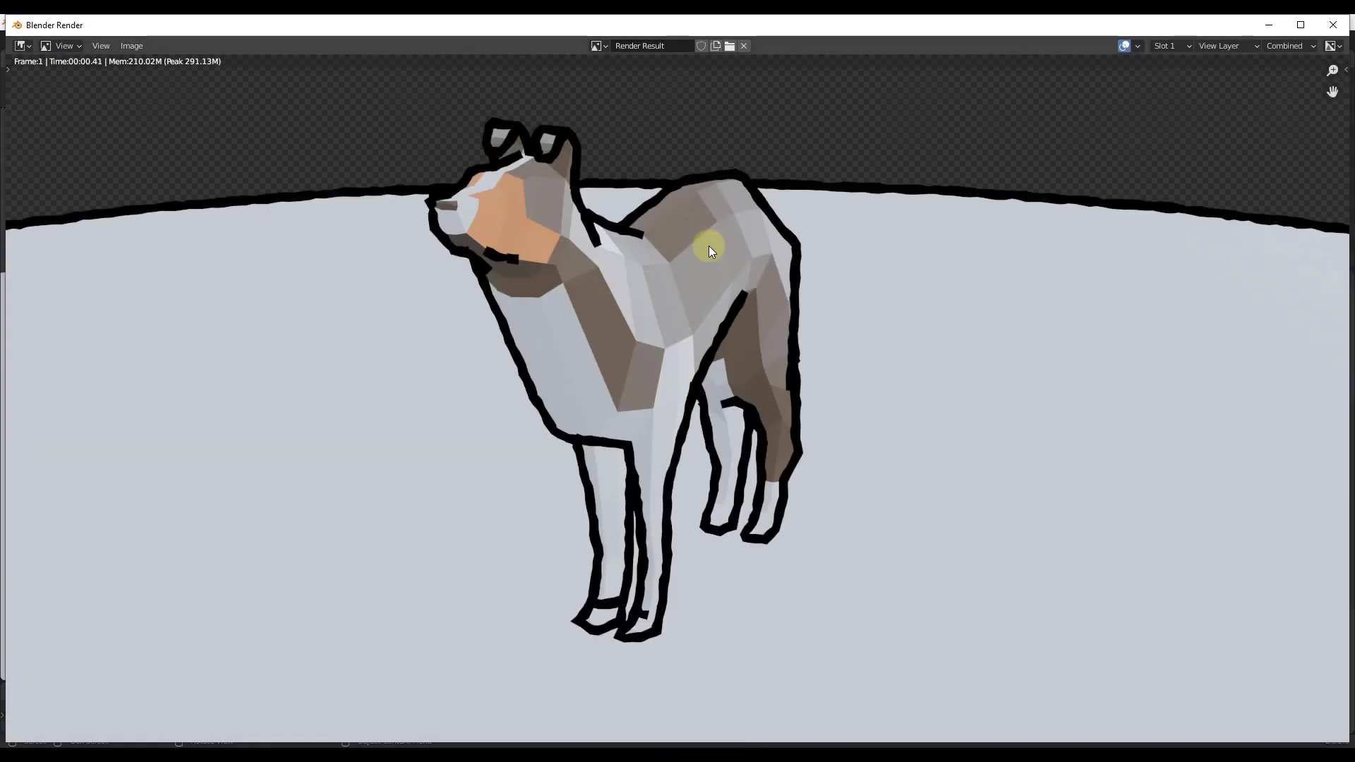
pyautogui.click(1333, 25)
# Lower the line style's base alpha transparency and render the dog with semi-transparent thick lines.
pyautogui.click(1104, 432)
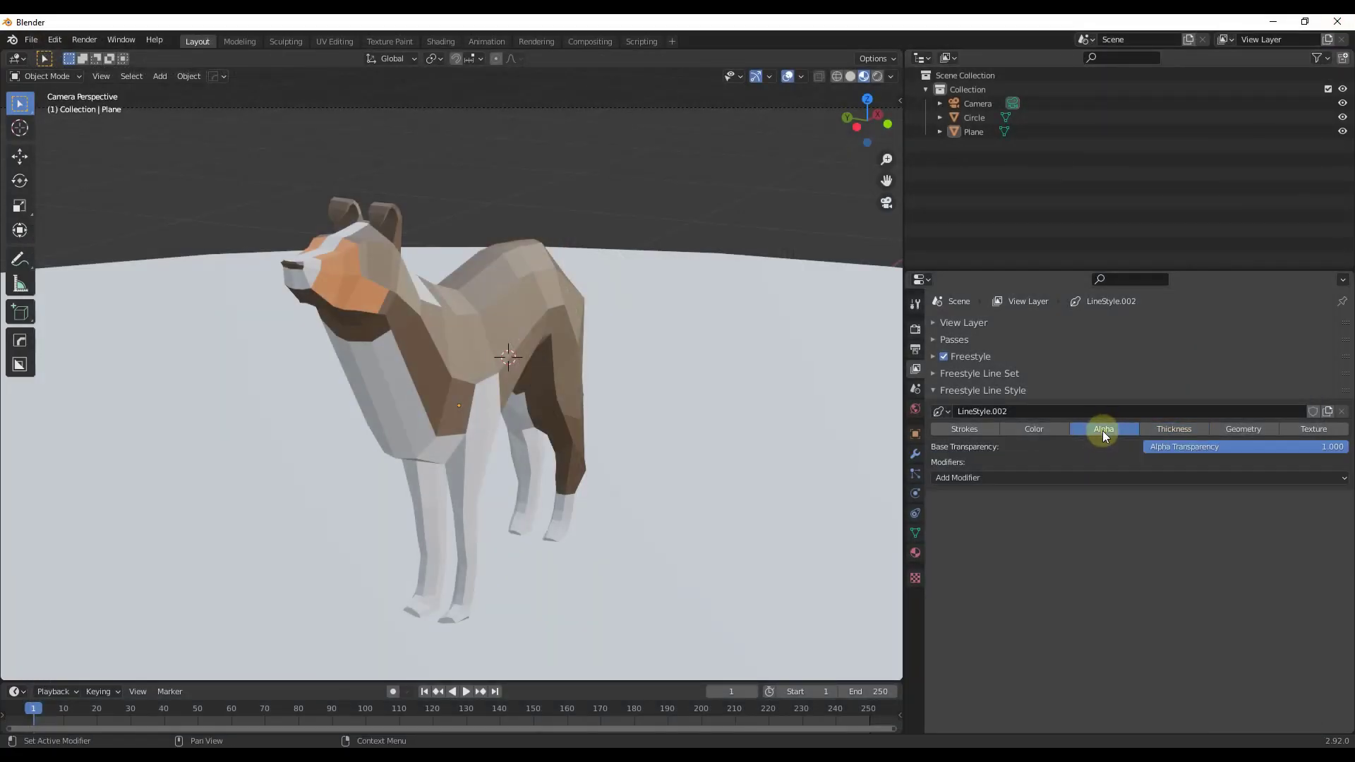
pyautogui.click(1033, 478)
pyautogui.moveTo(1331, 446)
pyautogui.mouseDown()
pyautogui.moveTo(1289, 447)
pyautogui.moveTo(1314, 450)
pyautogui.mouseUp()
pyautogui.press('F12')
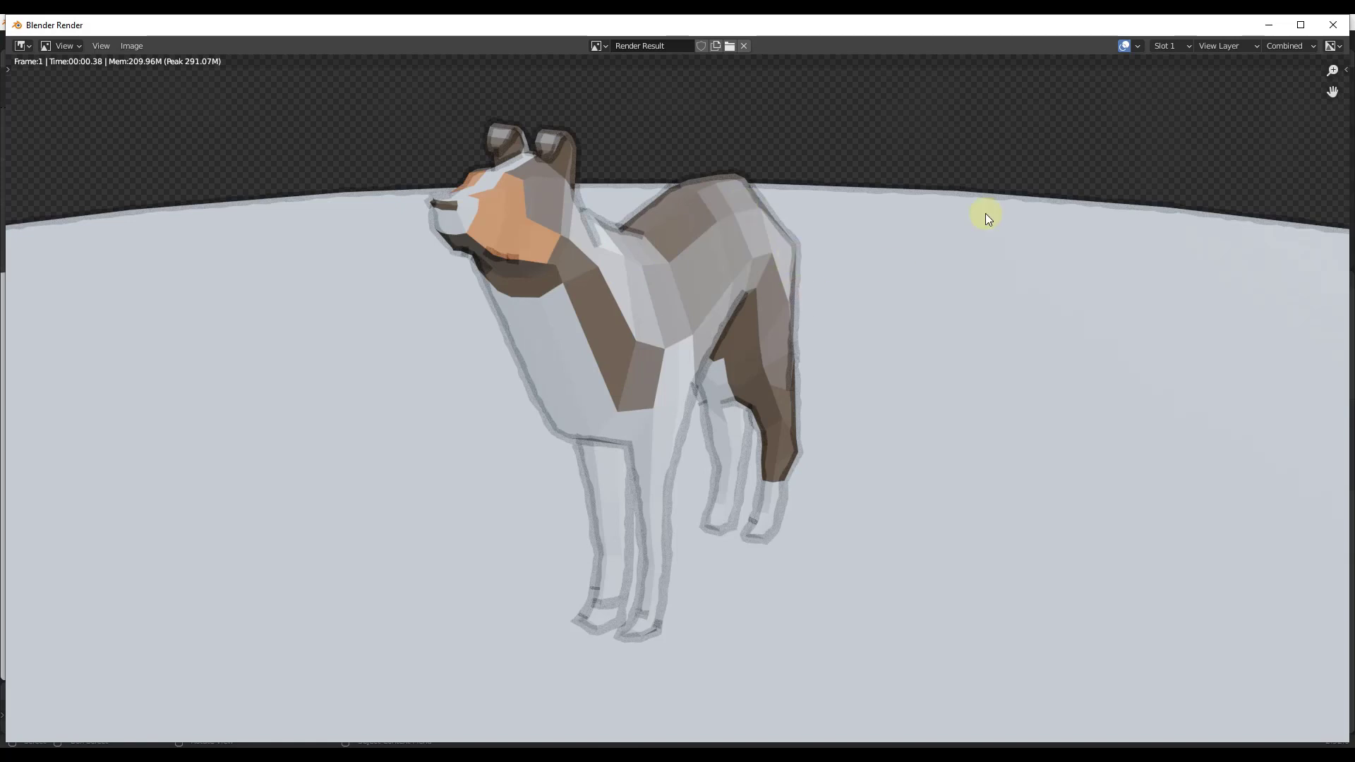
# Close the dog render and raise the line style's base alpha transparency back toward full opacity.
pyautogui.click(1324, 27)
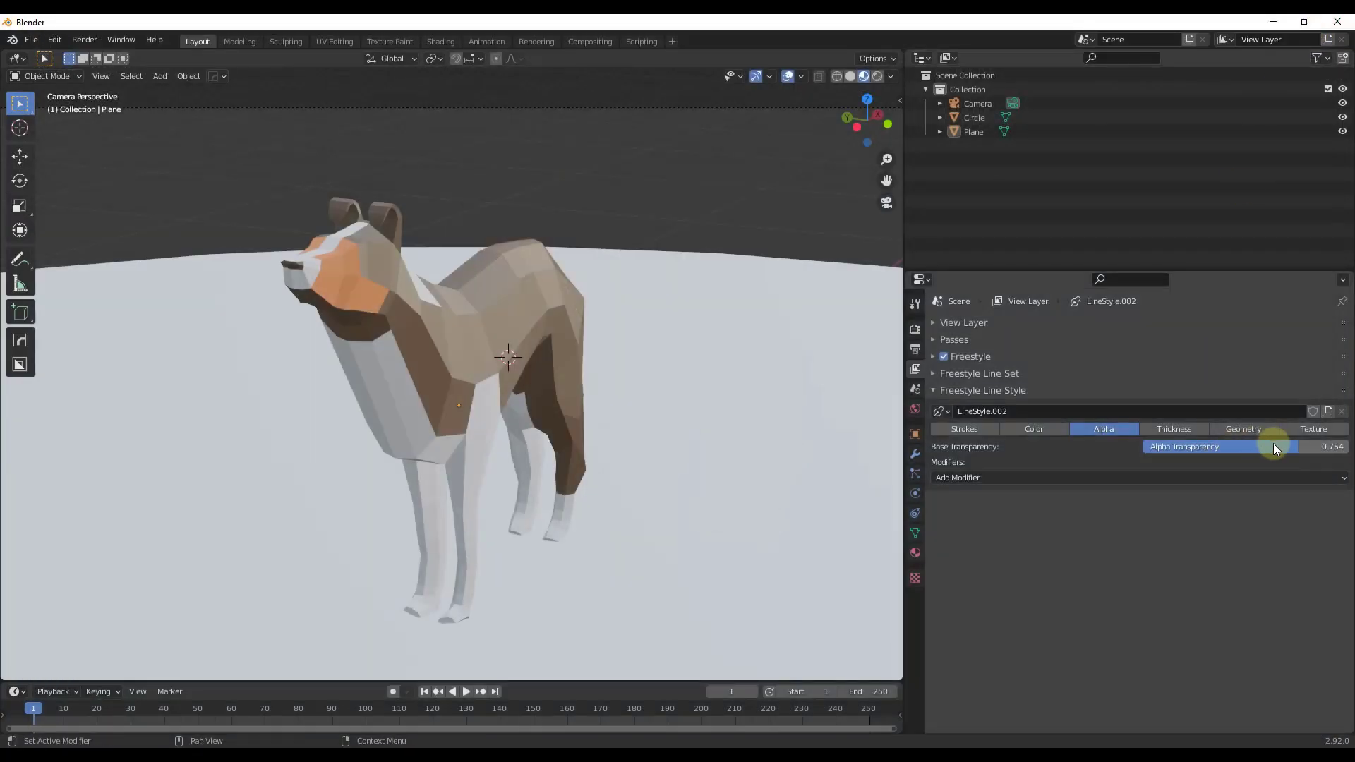
pyautogui.moveTo(1273, 445); pyautogui.dragTo(1332, 447)
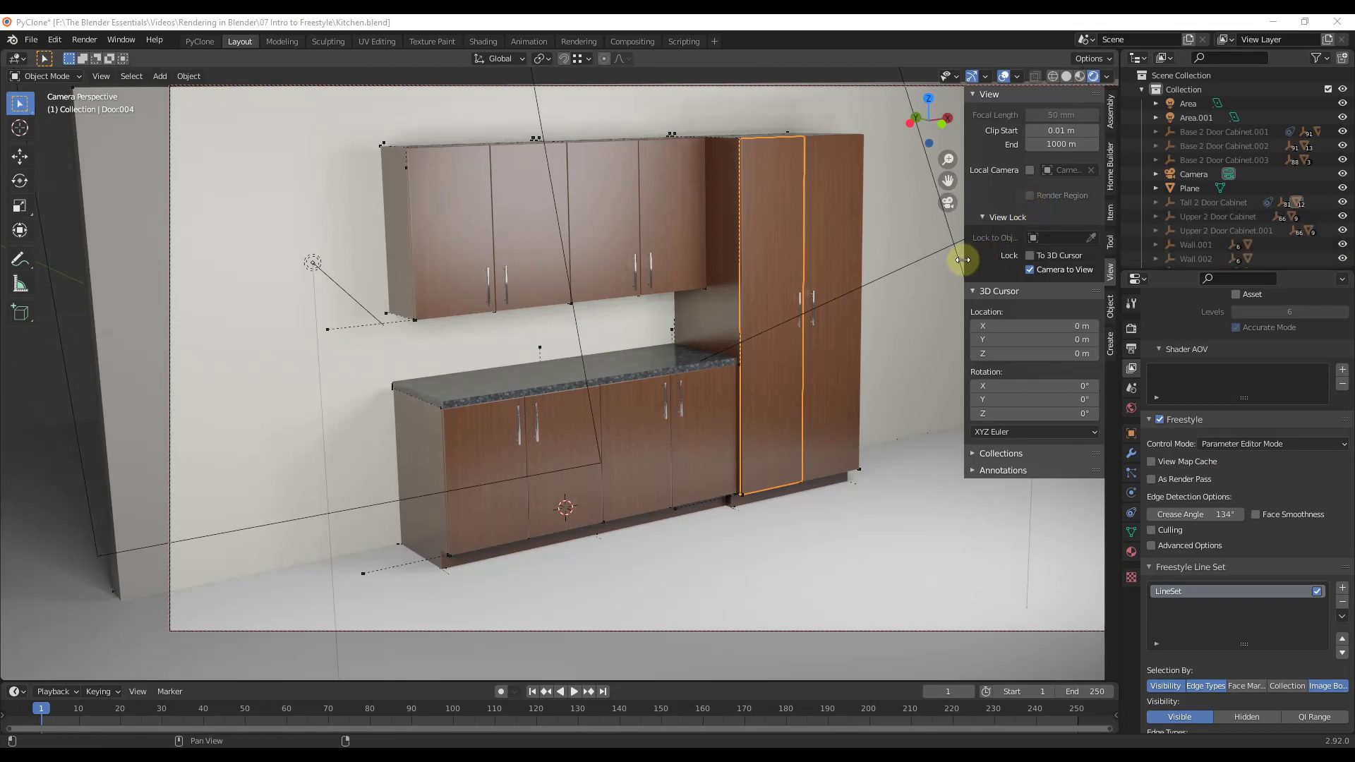
# Hide the sidebar in the kitchen scene, select the wall and render the cabinets with Freestyle lines.
pyautogui.press('n')
pyautogui.click(993, 265)
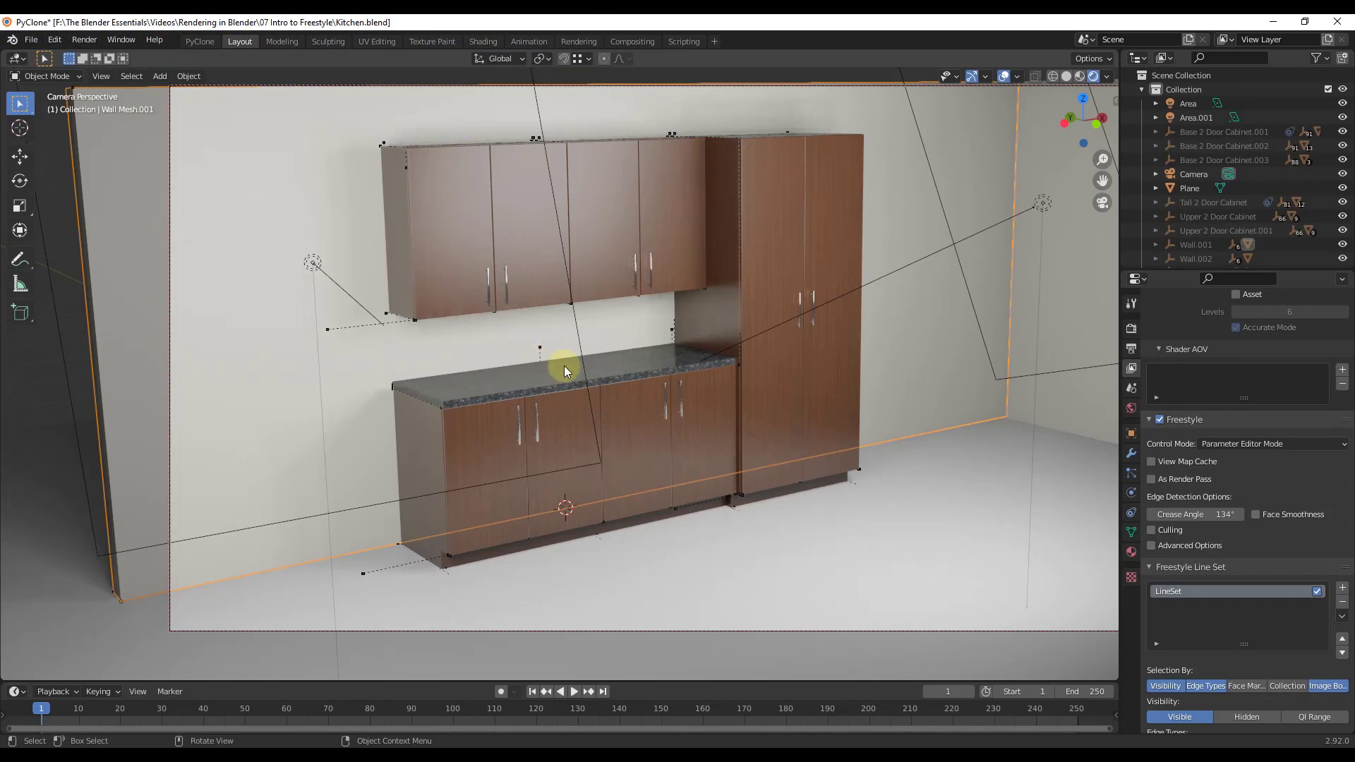
pyautogui.press('F12')
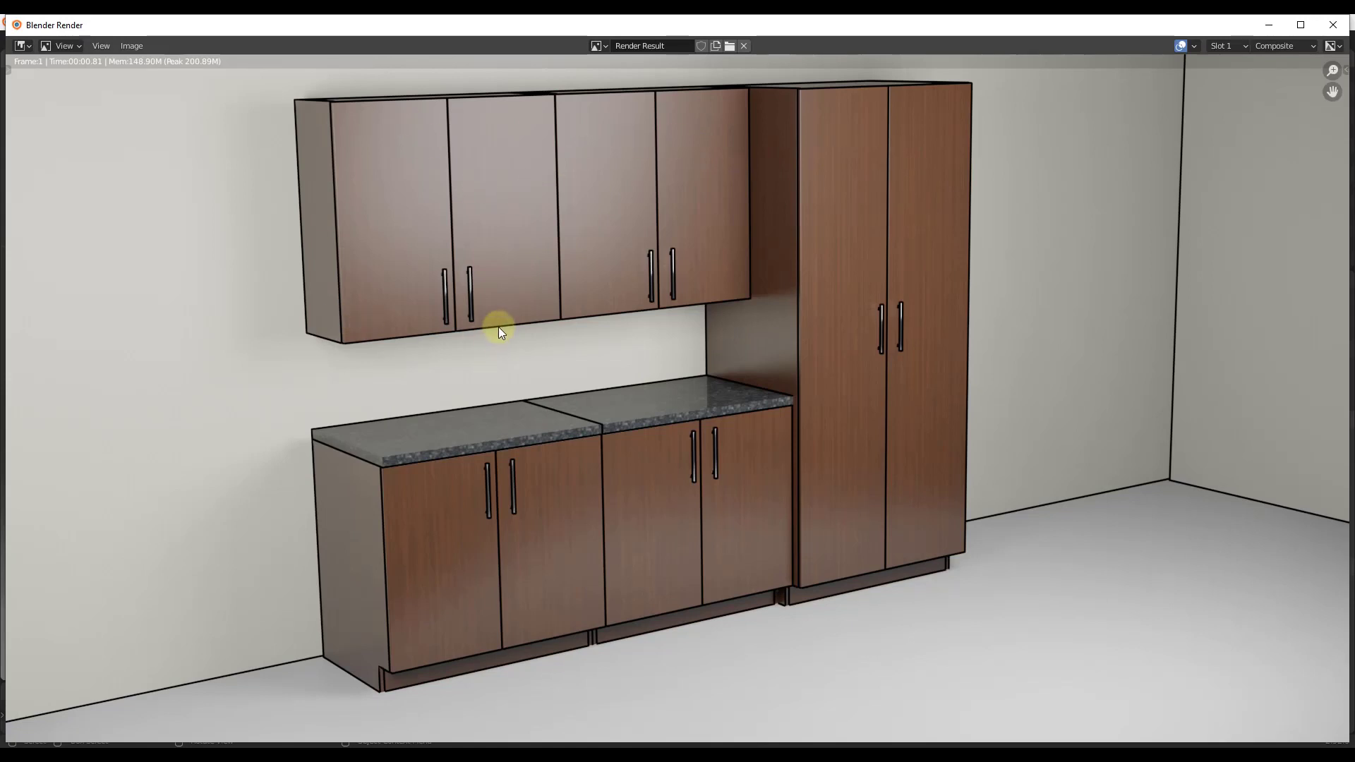
pyautogui.click(1333, 24)
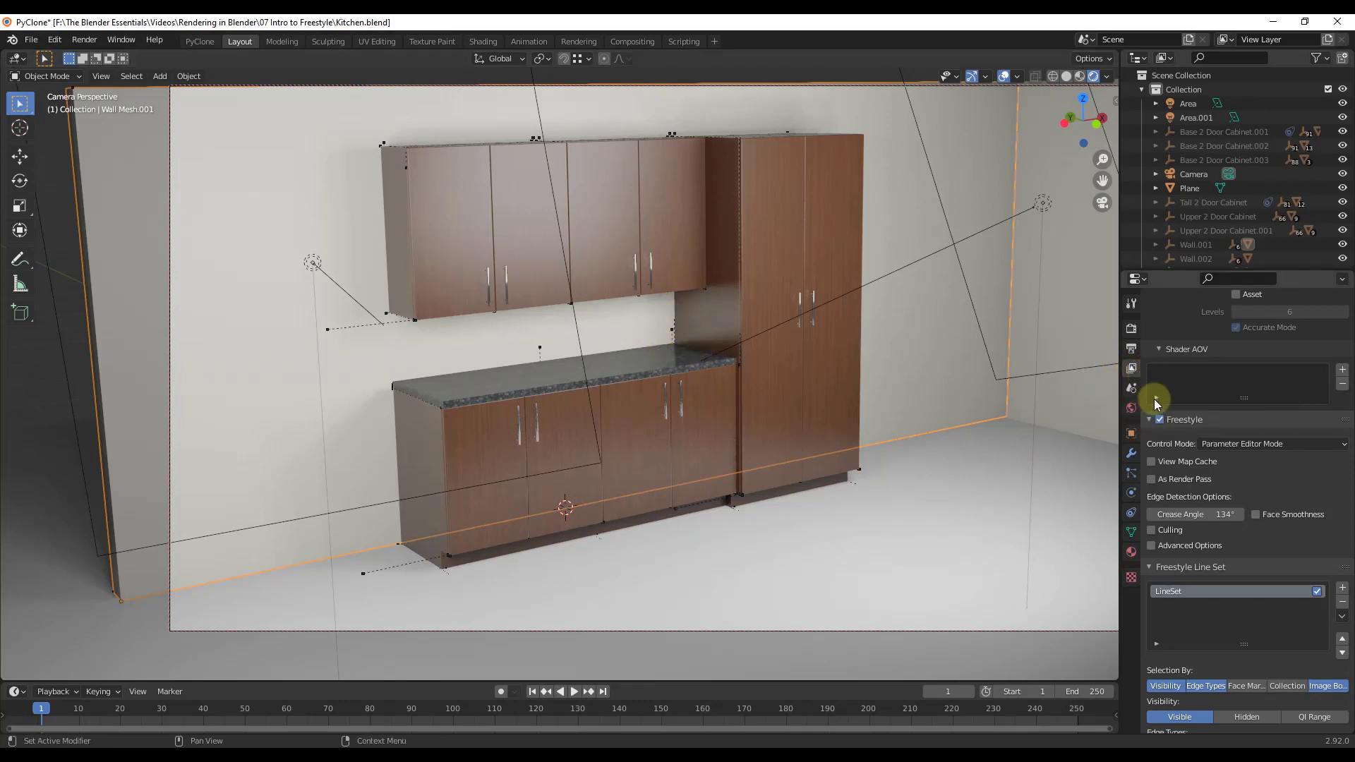
# Enable As Render Pass for Freestyle and render the kitchen scene.
pyautogui.click(1170, 482)
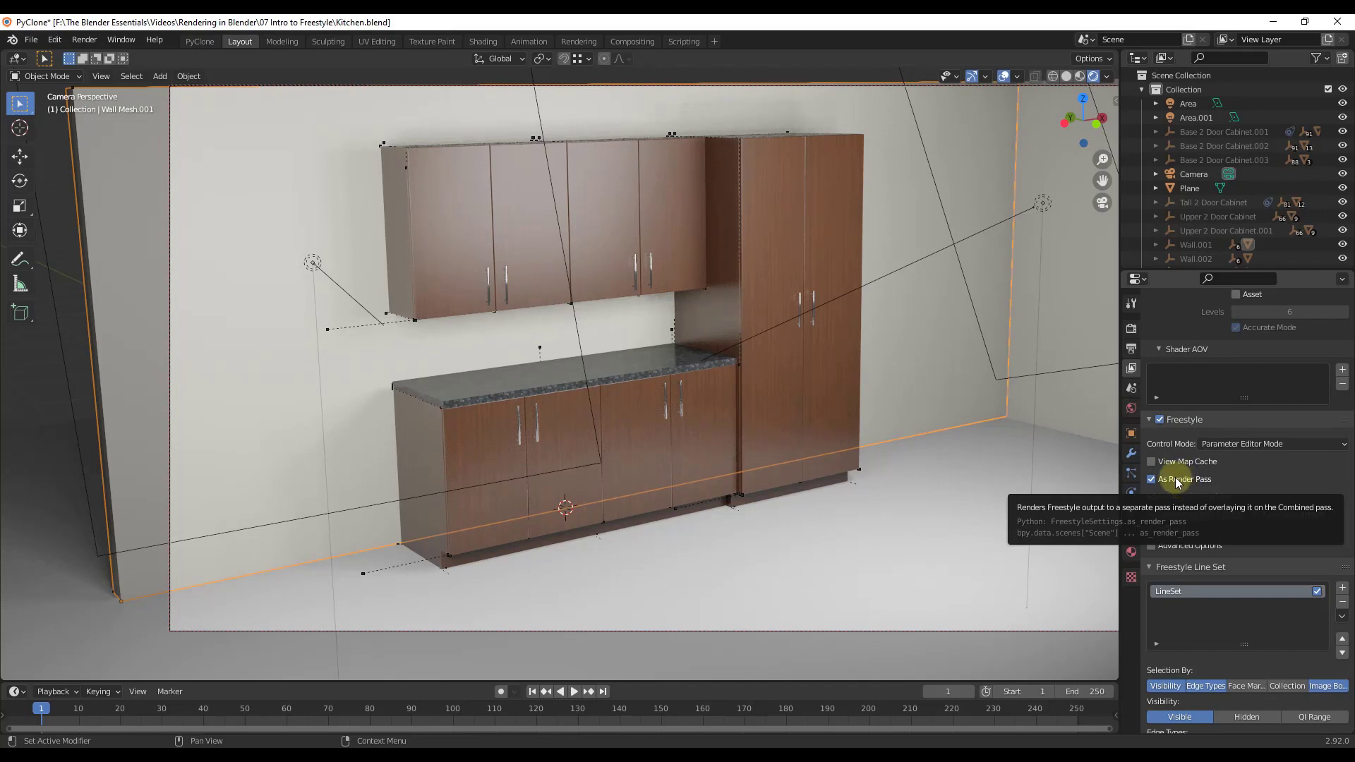
pyautogui.press('F12')
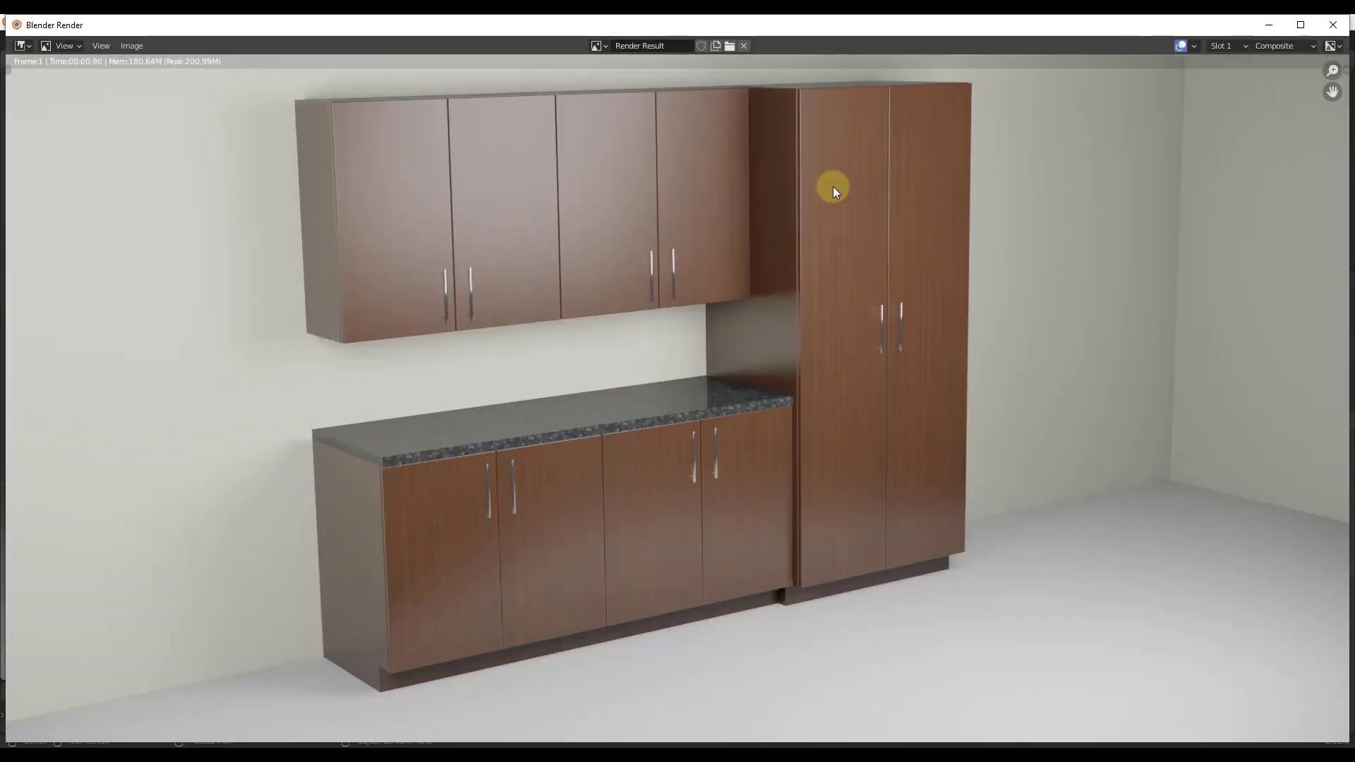
# View the render result's View Layer Freestyle pass, return to the Combined pass and close the render.
pyautogui.click(1277, 48)
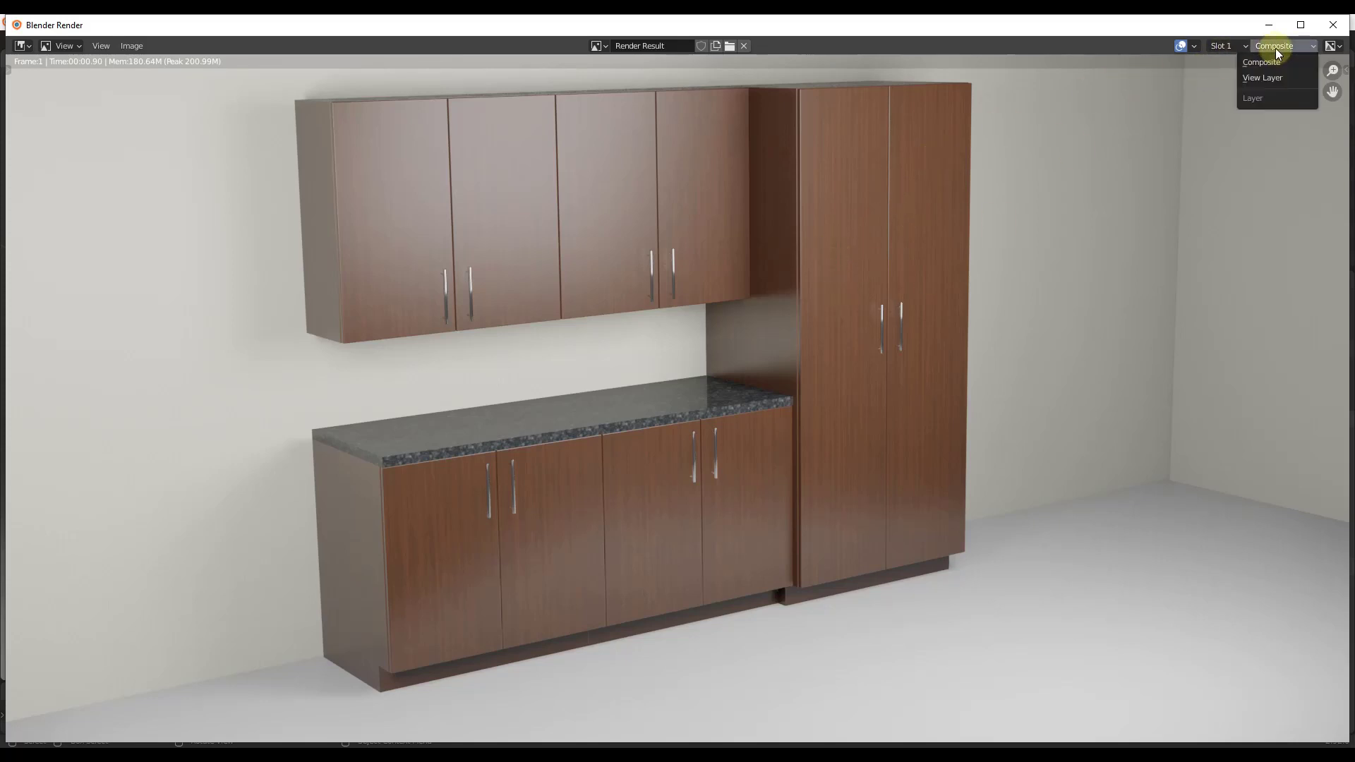
pyautogui.click(1259, 78)
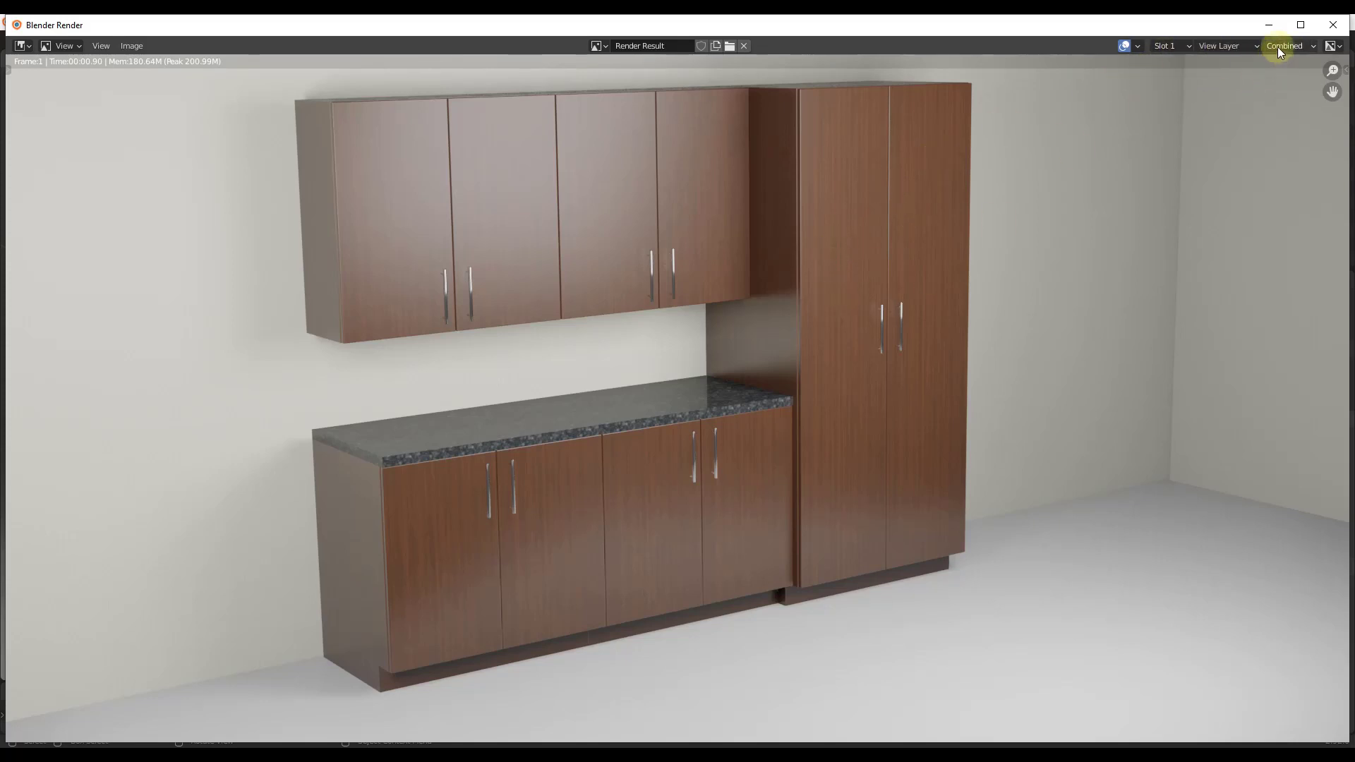
pyautogui.click(1277, 47)
pyautogui.click(1269, 79)
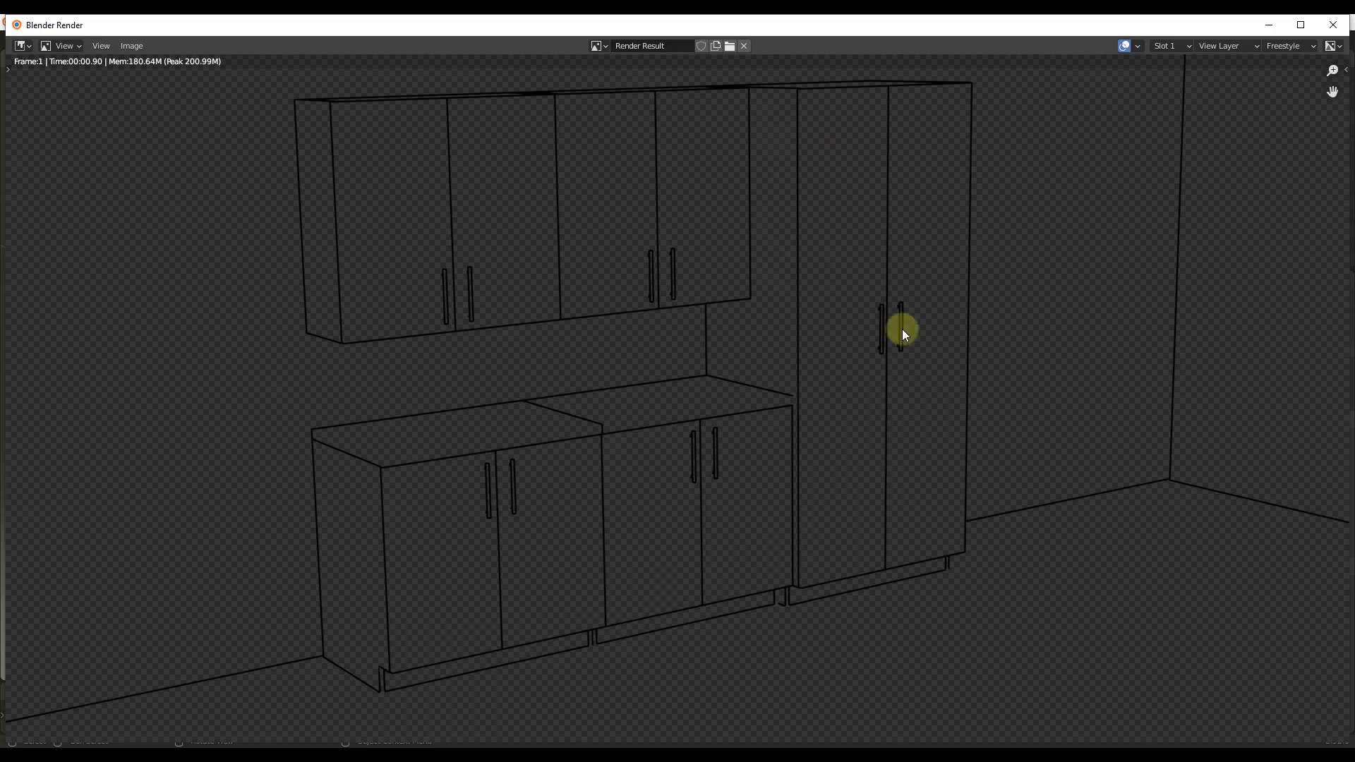
pyautogui.click(1295, 46)
pyautogui.click(1277, 58)
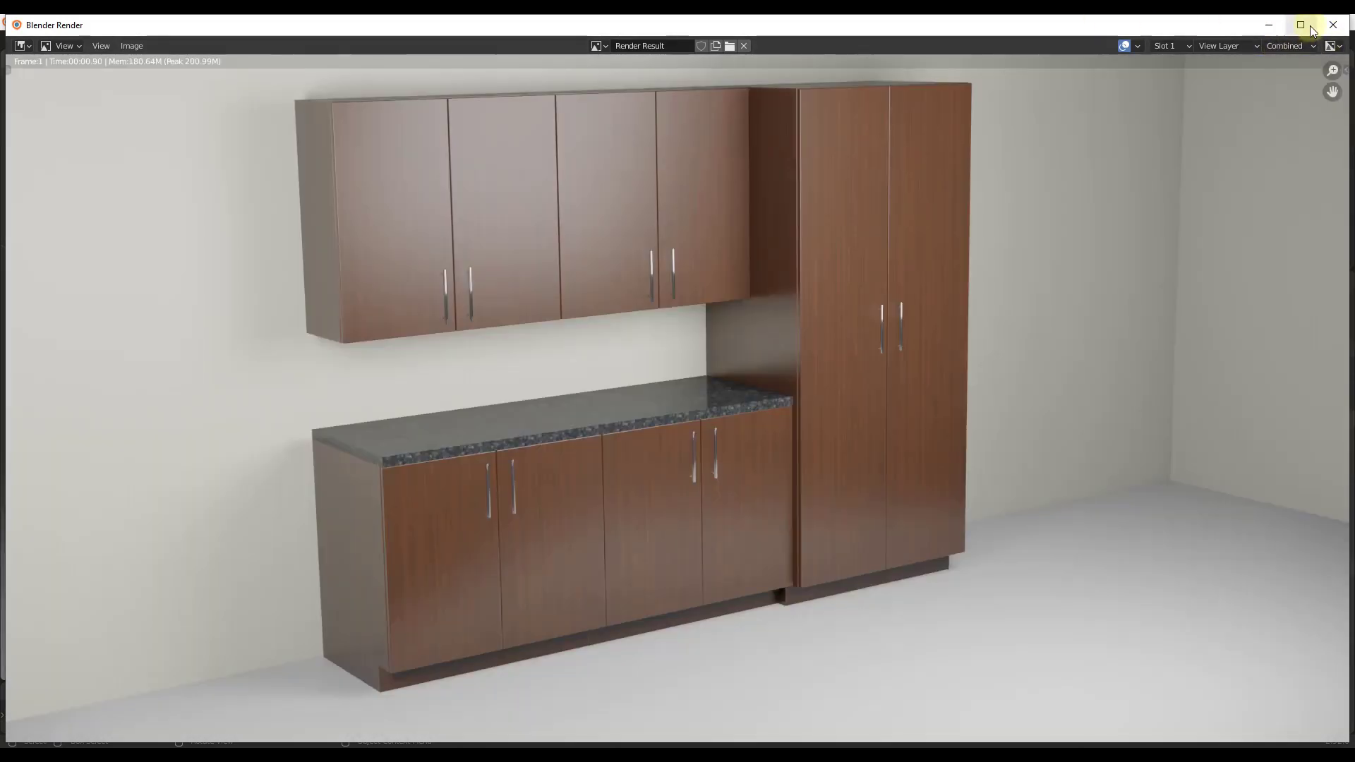
pyautogui.click(1334, 24)
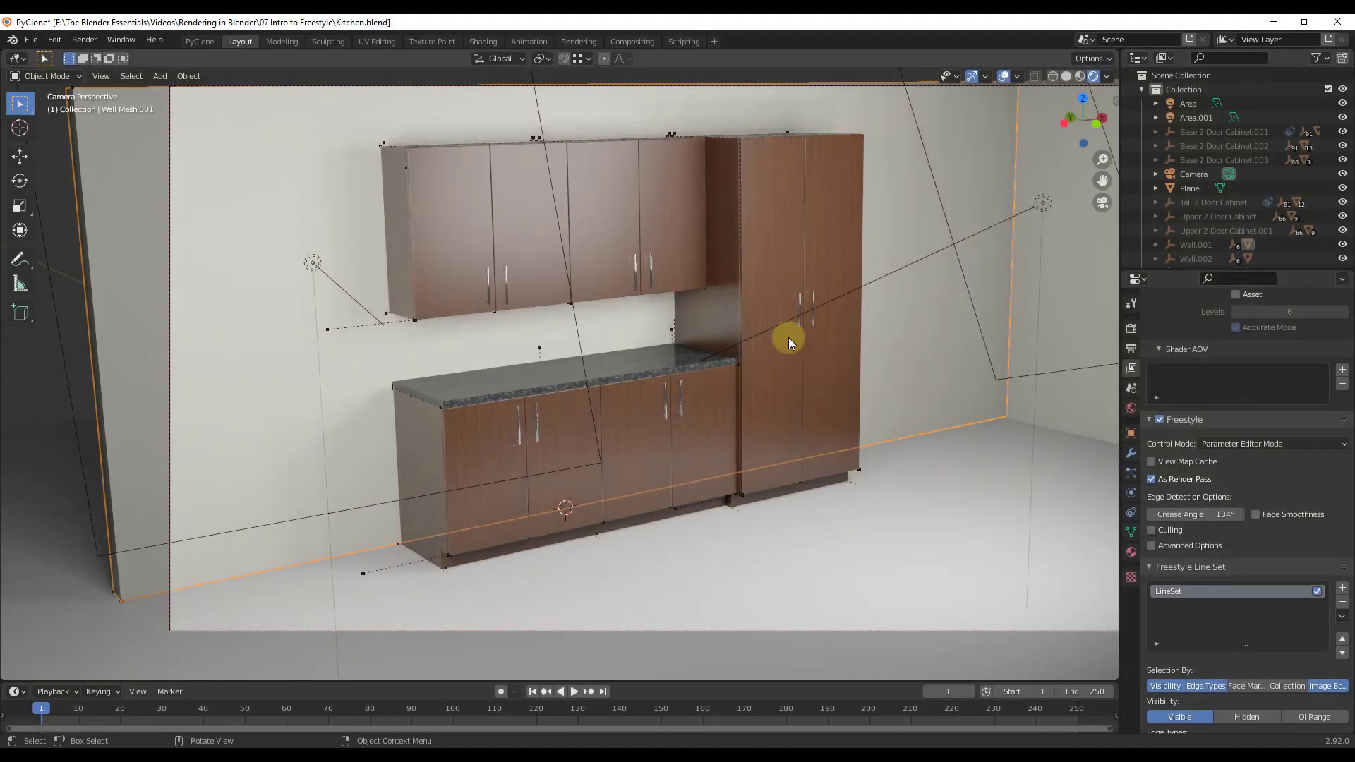
# Switch to the Compositing workspace, enlarge the node editor and space the Render Layers and Composite nodes apart.
pyautogui.click(633, 41)
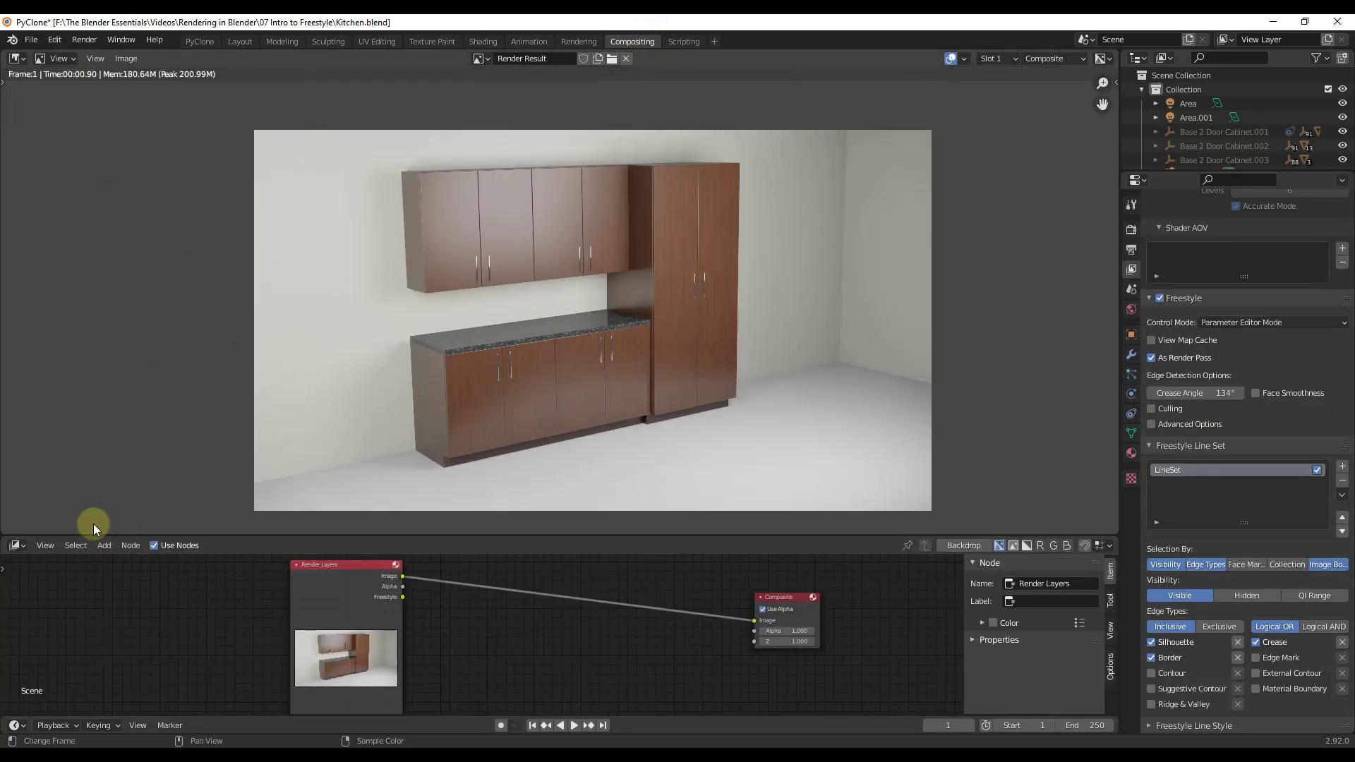
pyautogui.click(17, 58)
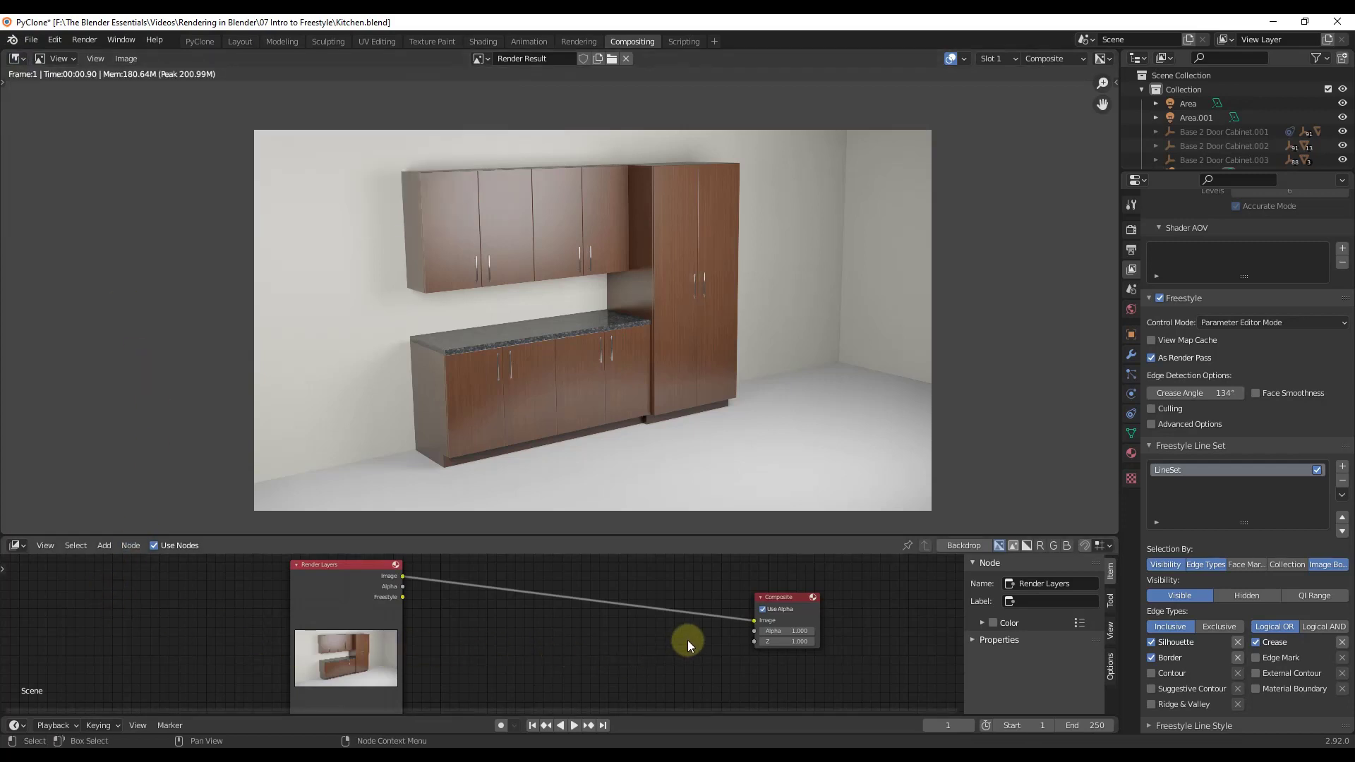
pyautogui.moveTo(629, 538); pyautogui.dragTo(652, 278)
pyautogui.scroll(4, 612, 466)
pyautogui.moveTo(862, 466); pyautogui.dragTo(431, 476)
pyautogui.scroll(1, 353, 459)
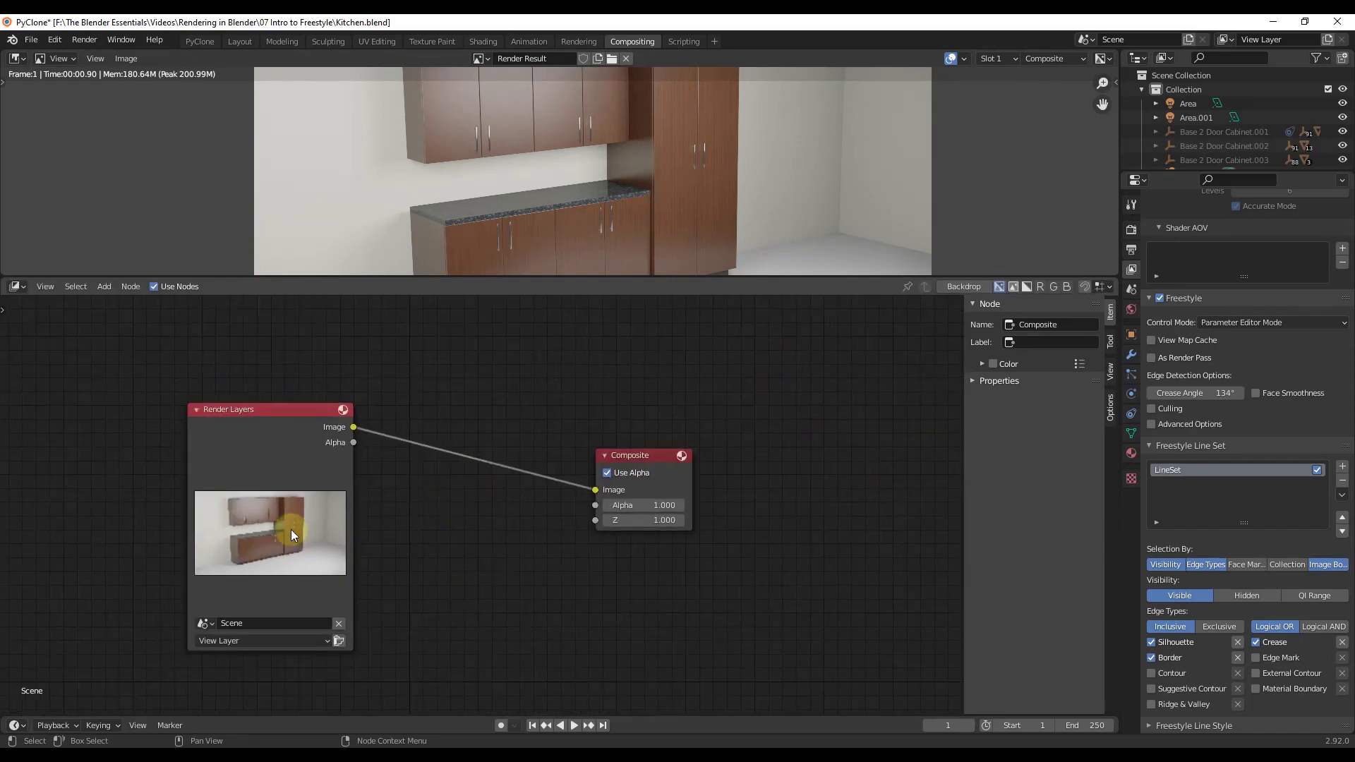
pyautogui.moveTo(264, 409); pyautogui.dragTo(318, 389)
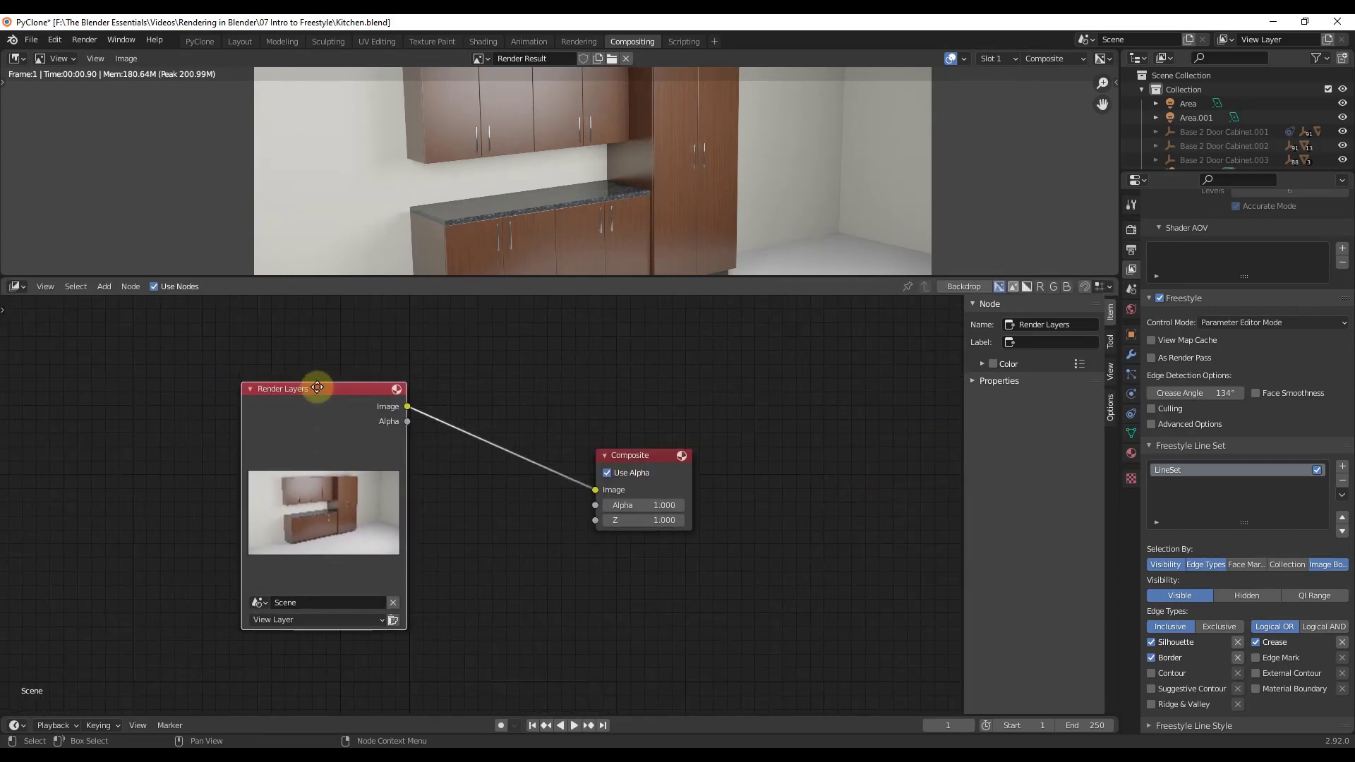
pyautogui.moveTo(650, 461); pyautogui.dragTo(716, 443)
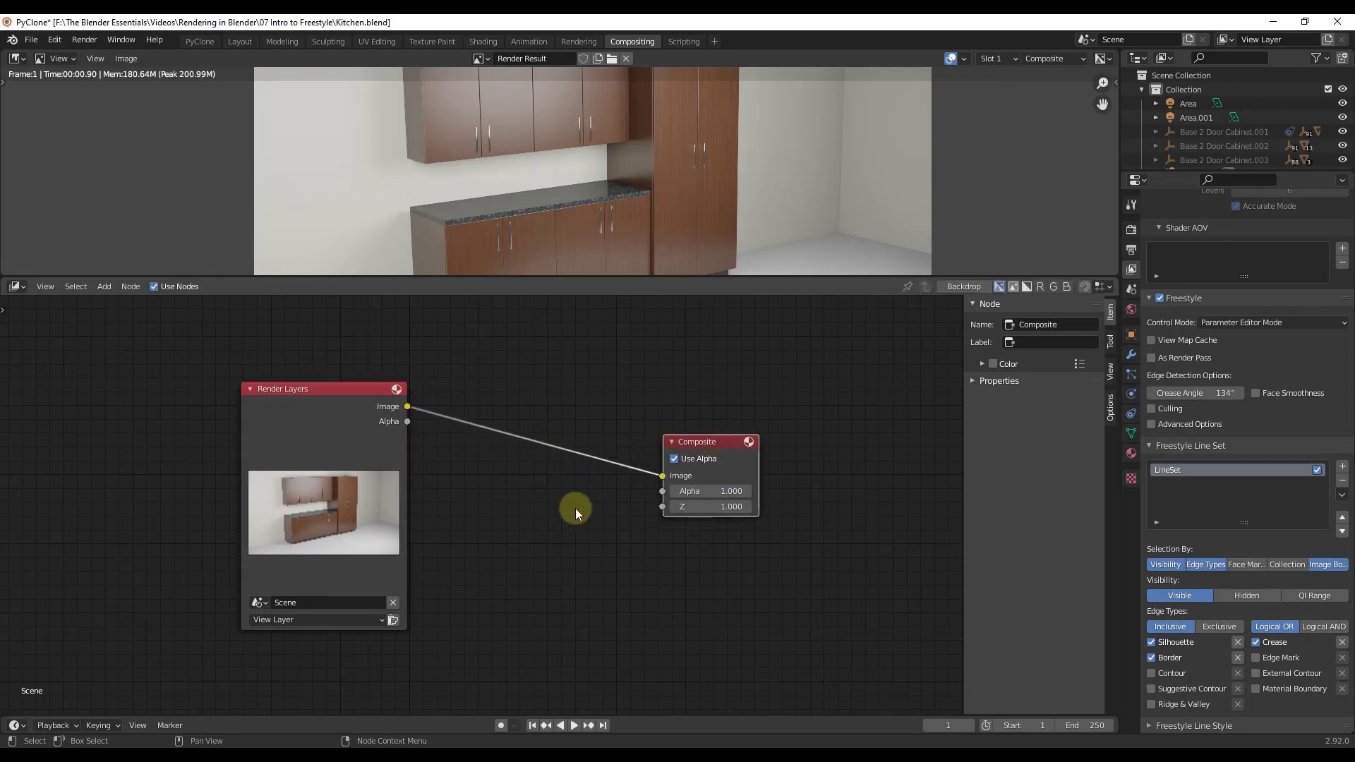
# Toggle Freestyle's As Render Pass option to compare the Render Layers node's outputs, leaving it enabled.
pyautogui.click(1152, 359)
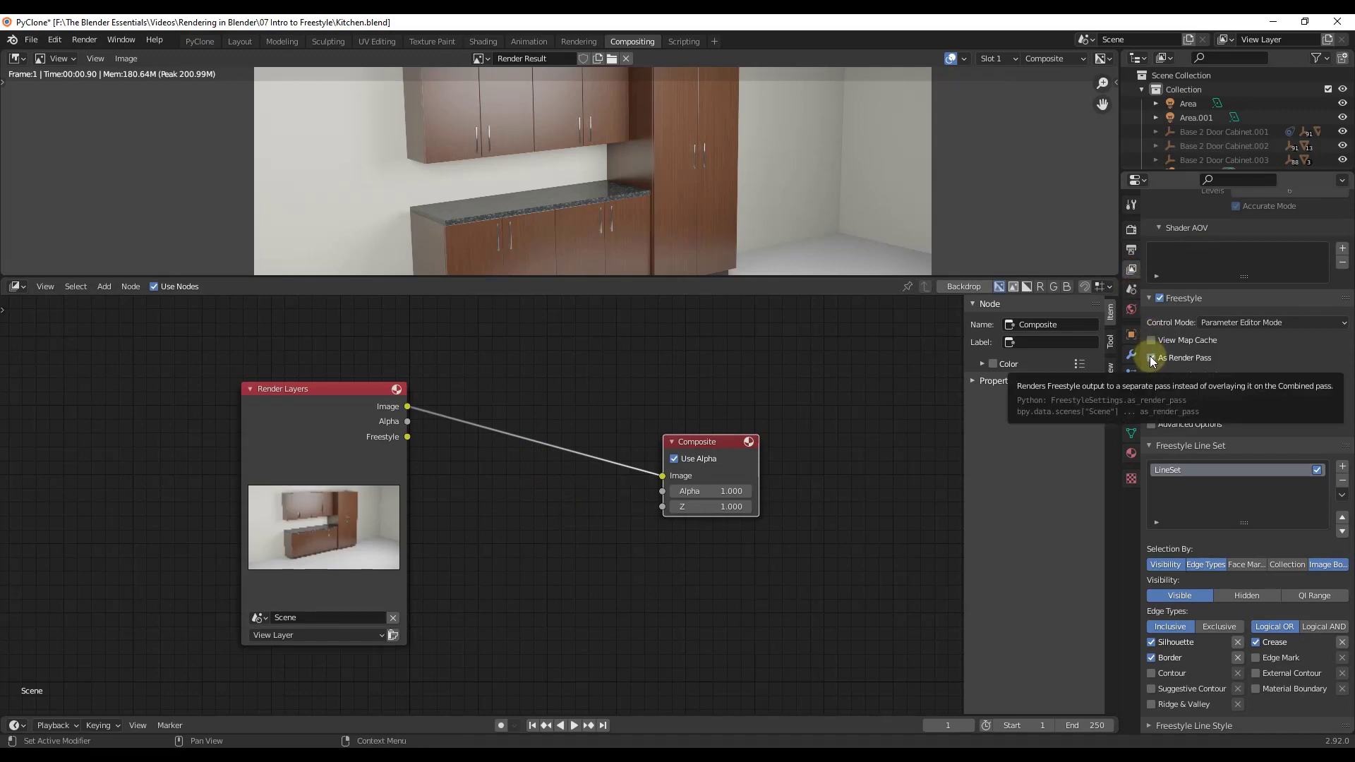
pyautogui.click(1180, 357)
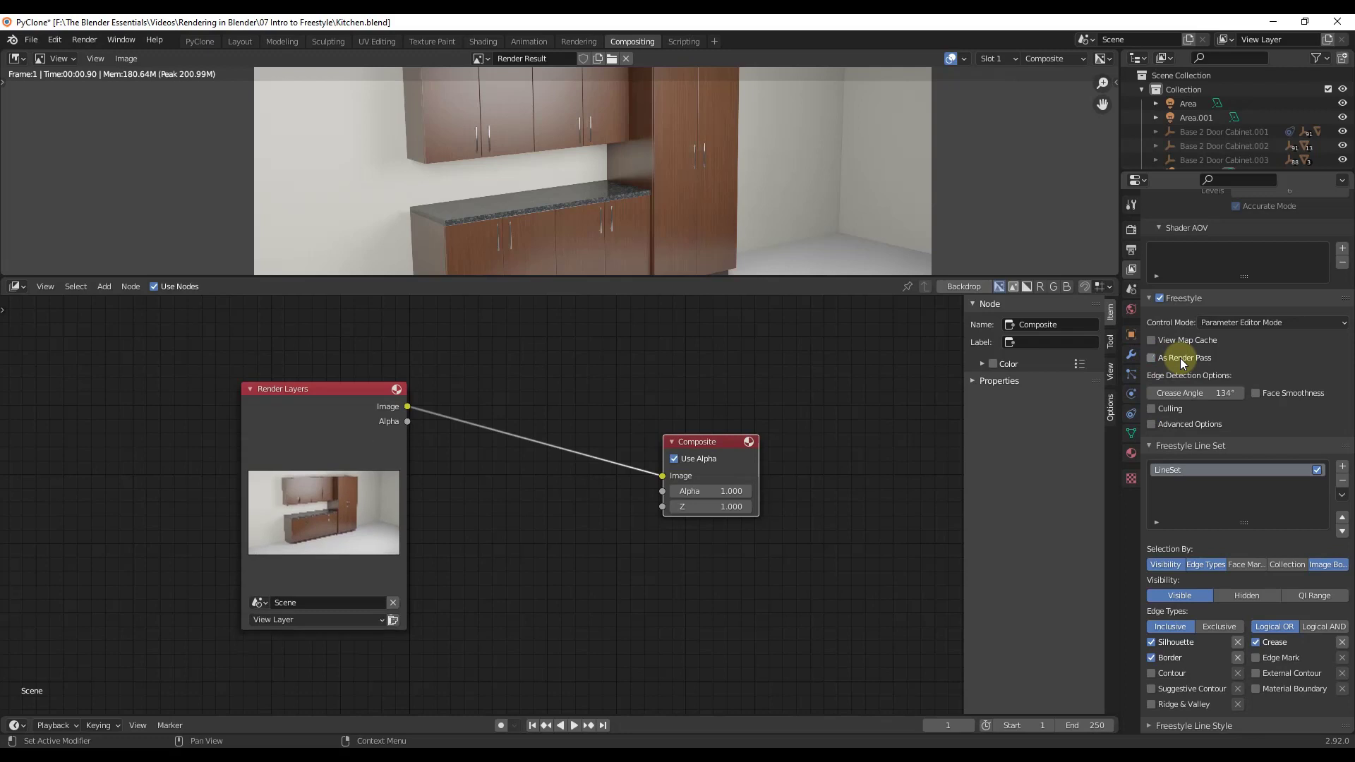
pyautogui.click(1182, 360)
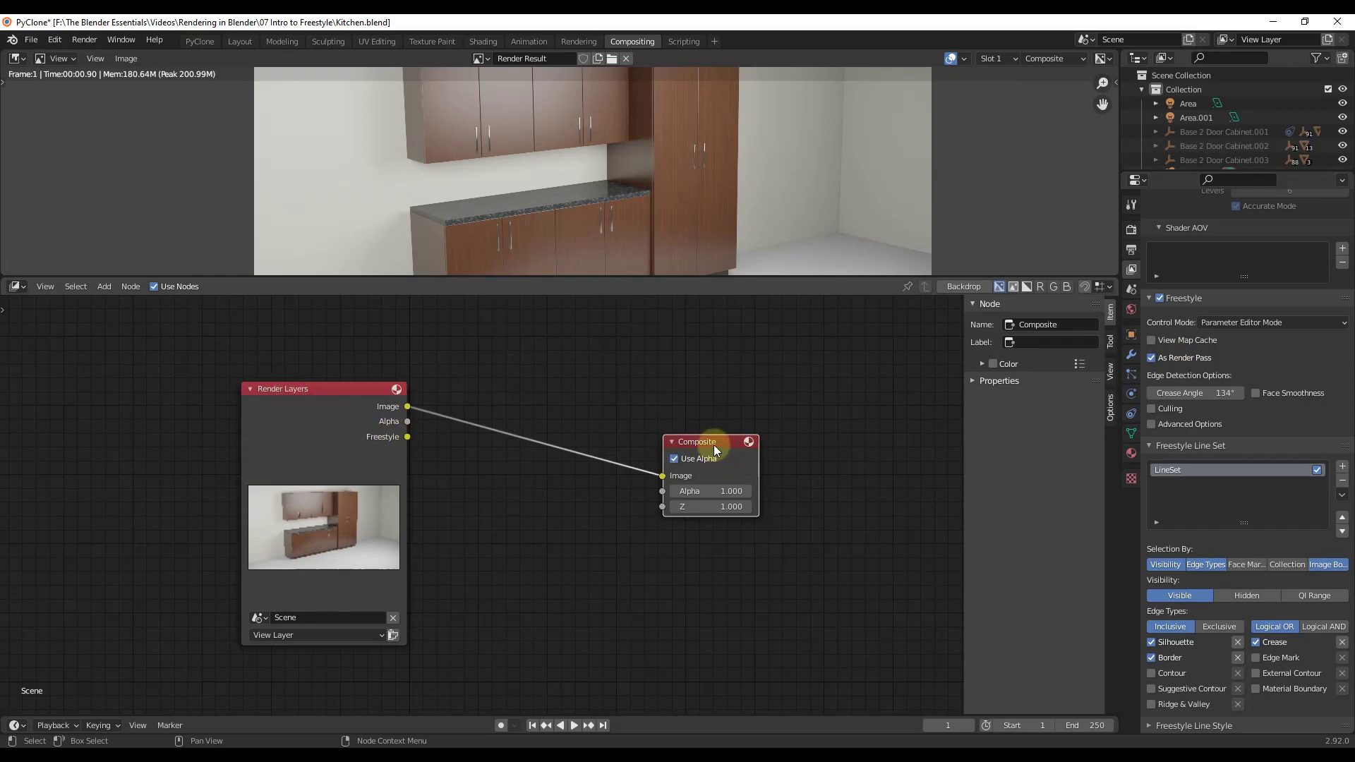
# Connect the Render Layers Freestyle output to the Composite node's Image input and enlarge the image preview area.
pyautogui.moveTo(713, 445); pyautogui.dragTo(758, 413)
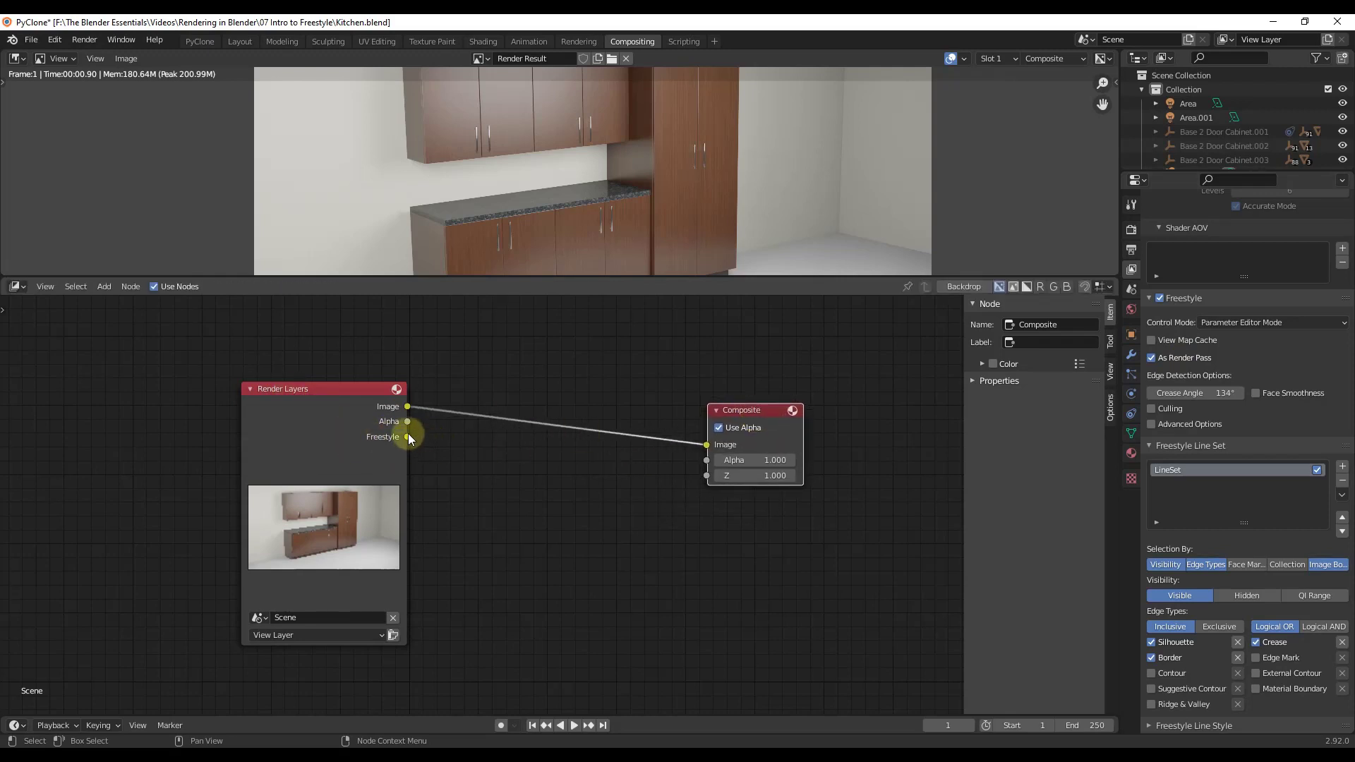
pyautogui.moveTo(408, 437); pyautogui.dragTo(707, 445)
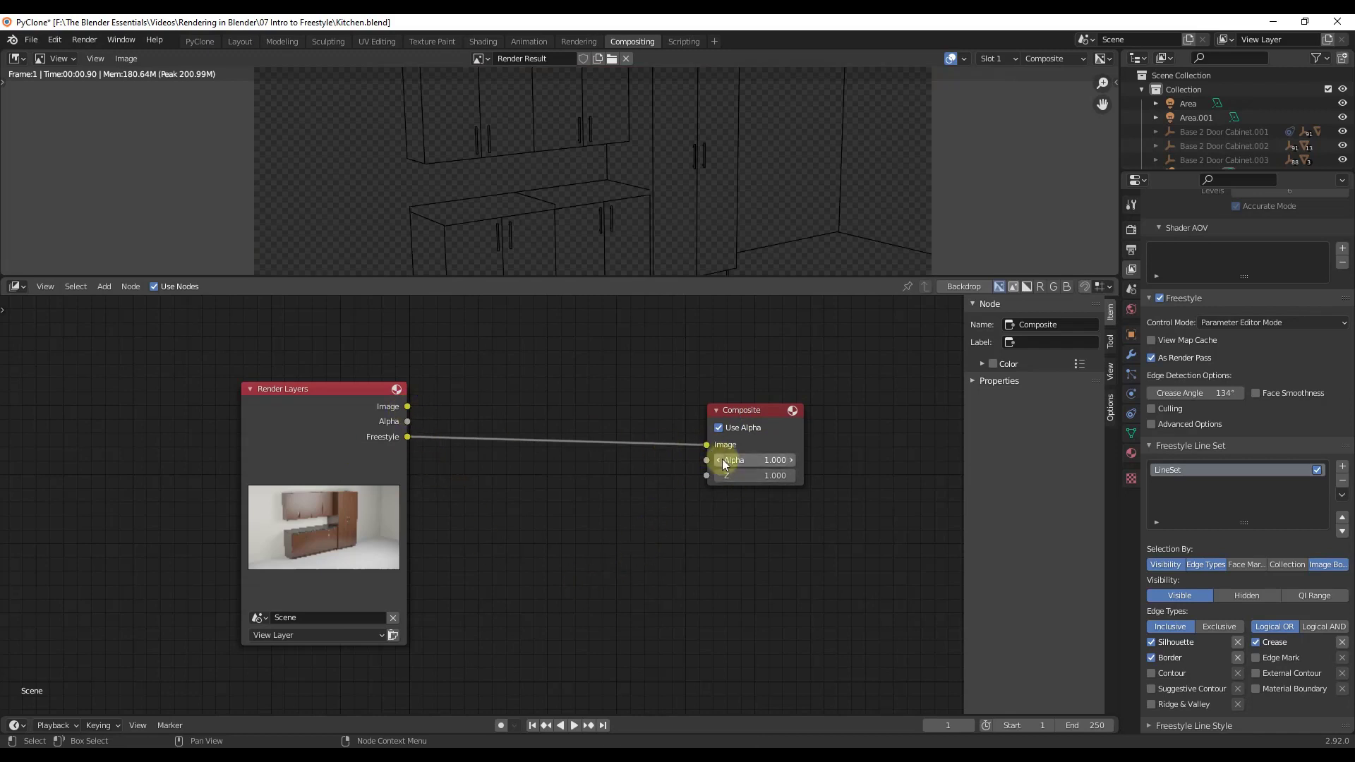
pyautogui.moveTo(586, 279); pyautogui.dragTo(596, 379)
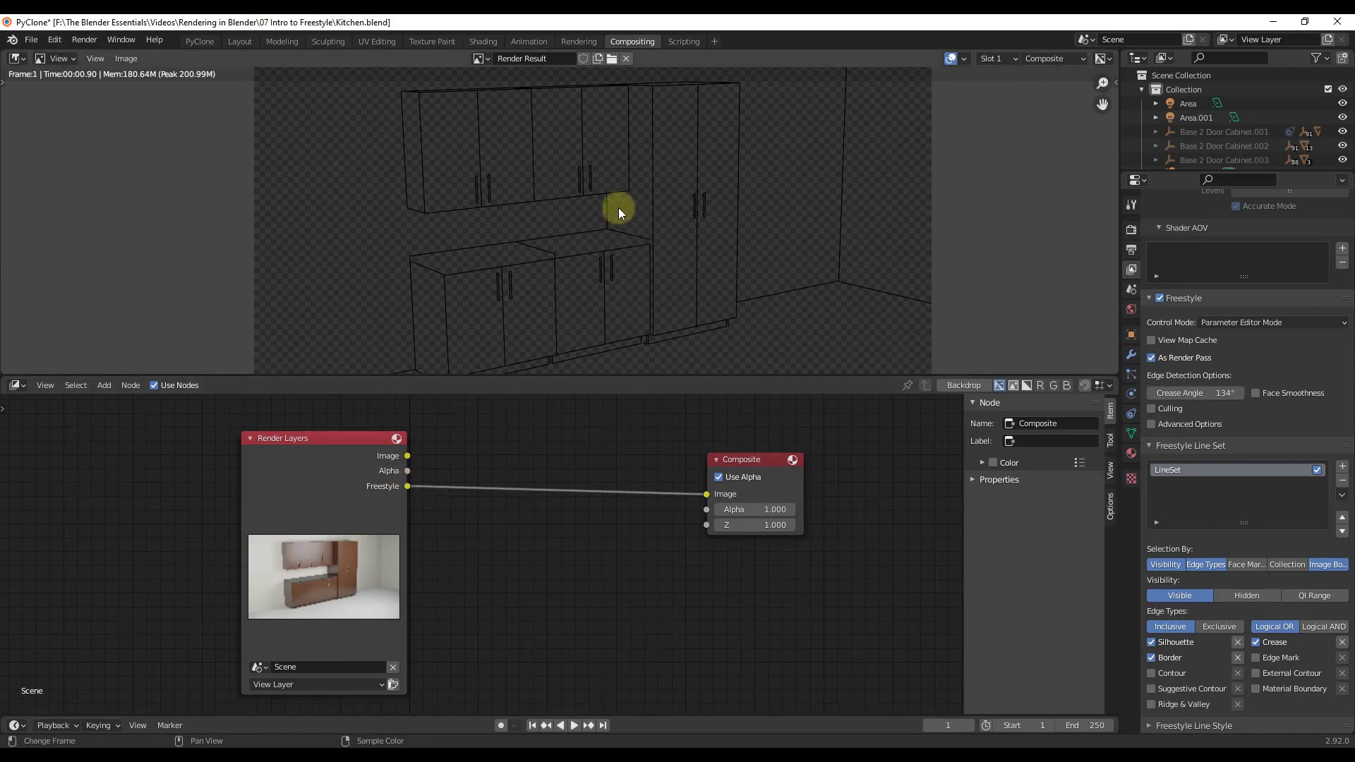
pyautogui.scroll(-1, 592, 207)
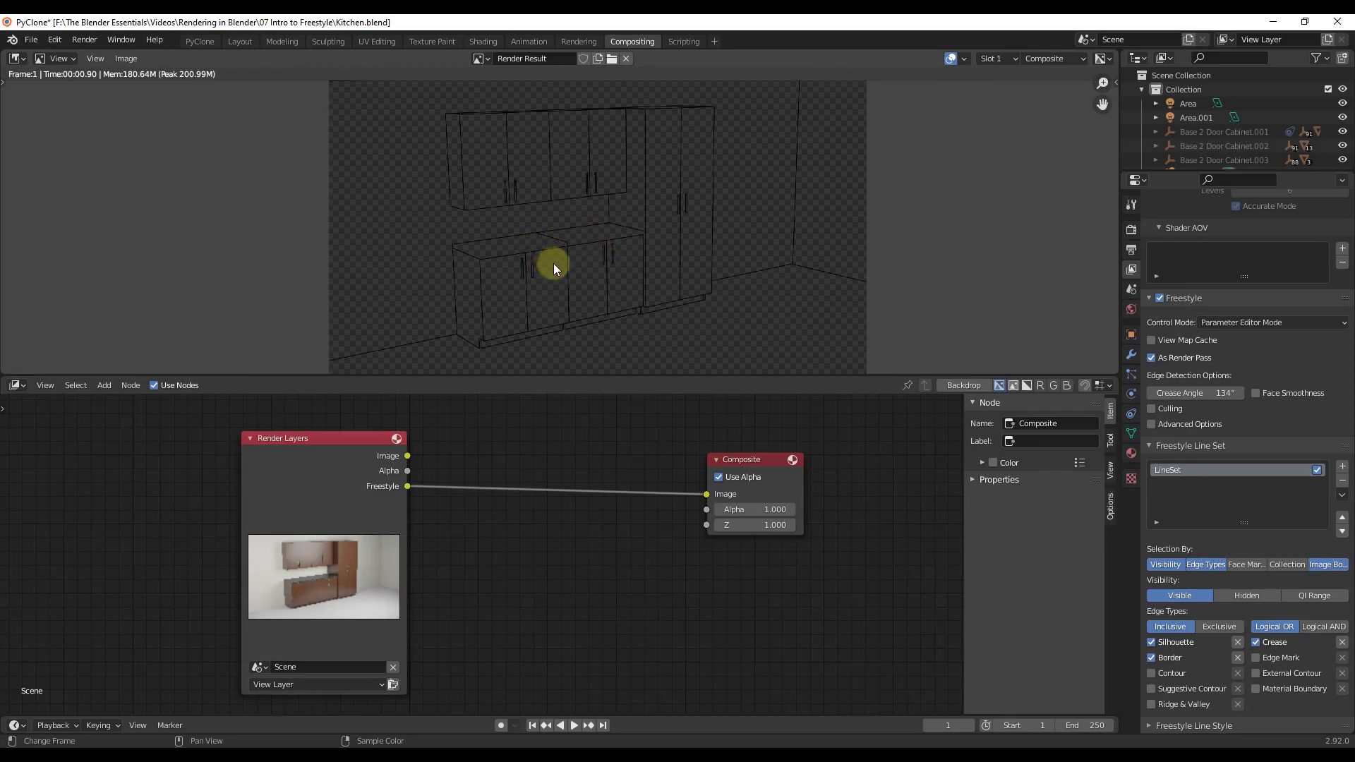
# Insert a Mix node on the link between the Freestyle output and the Composite node.
pyautogui.moveTo(741, 458); pyautogui.dragTo(775, 530)
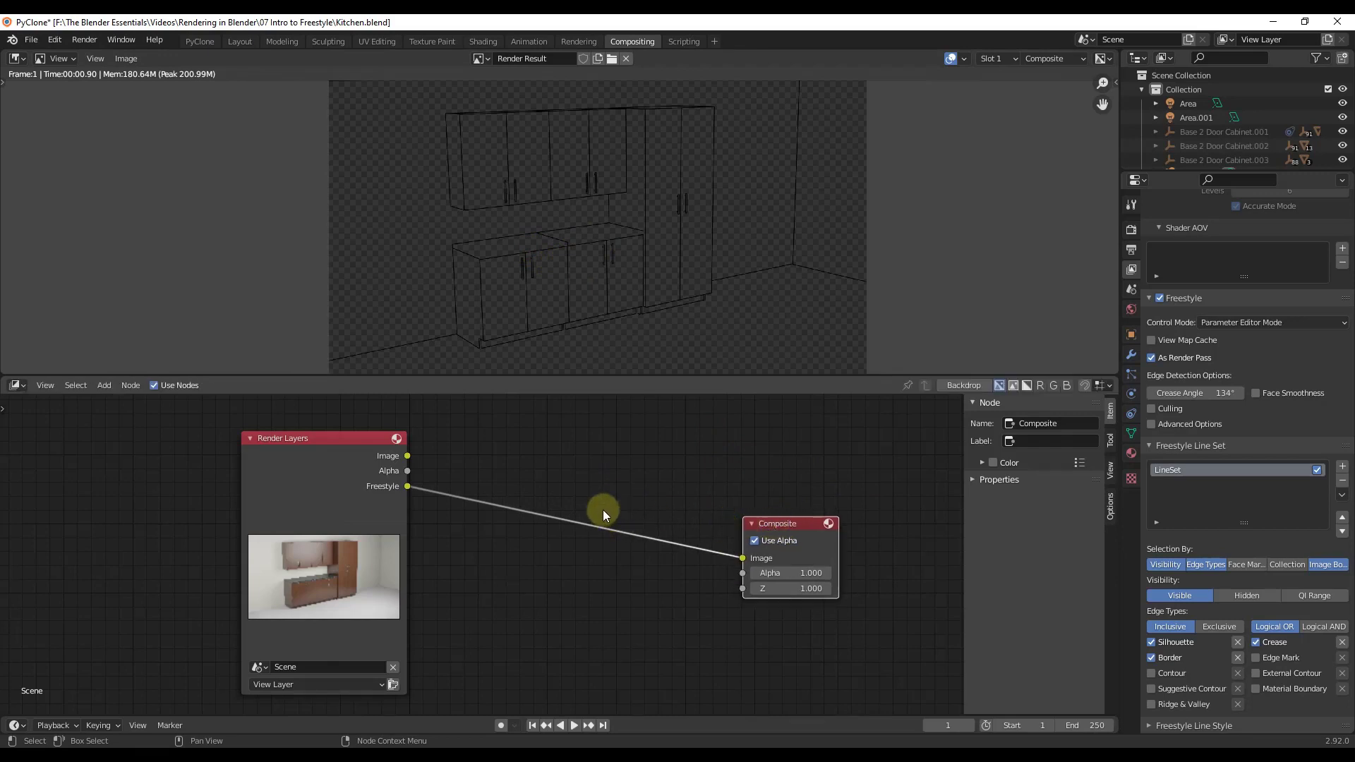
pyautogui.hotkey('shift', 'a')
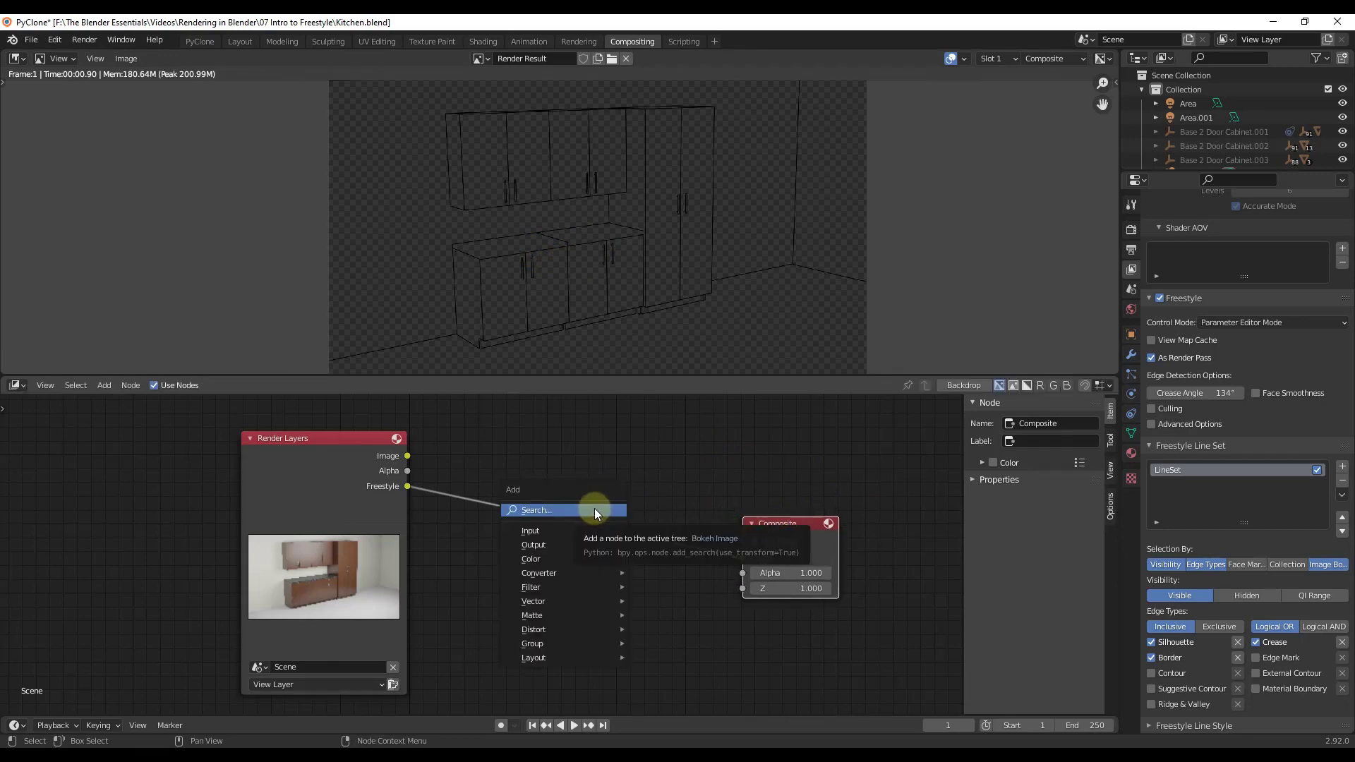
pyautogui.click(595, 509)
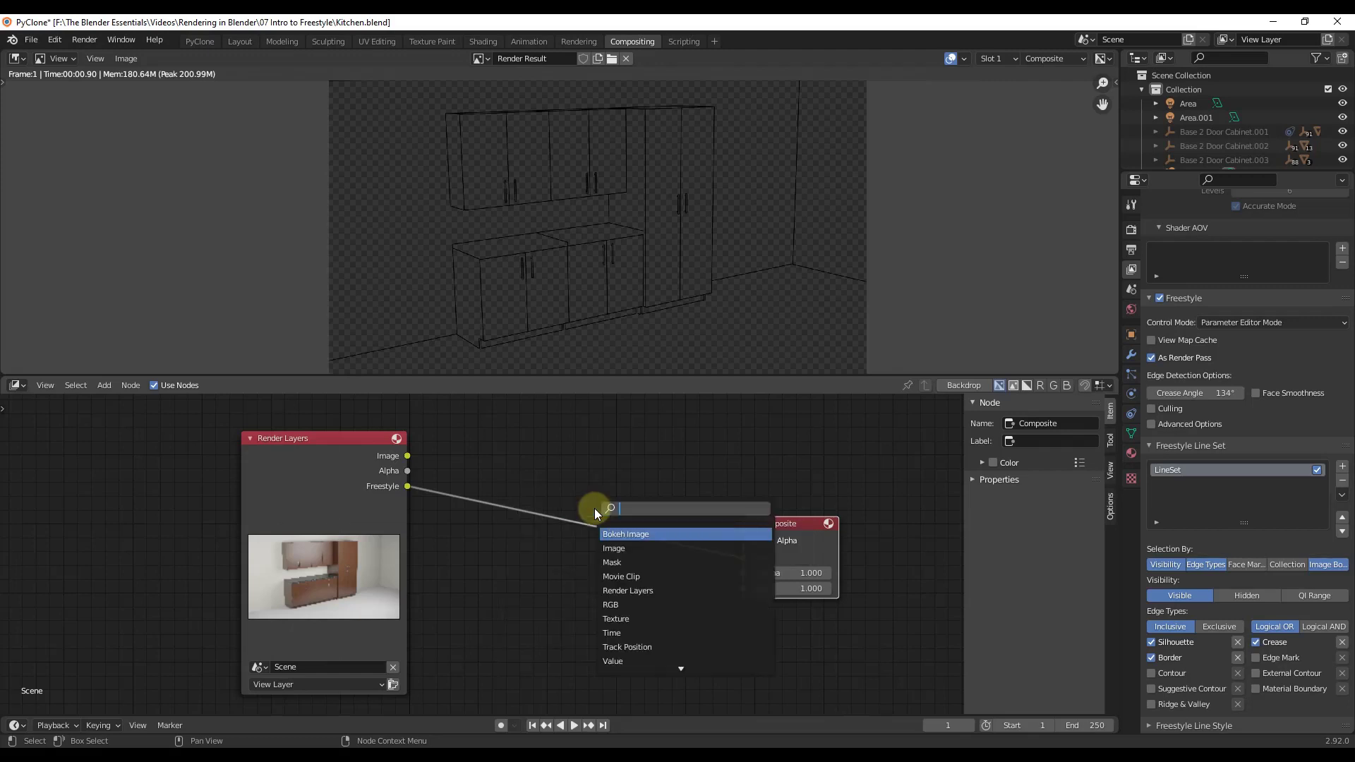
pyautogui.write('mix')
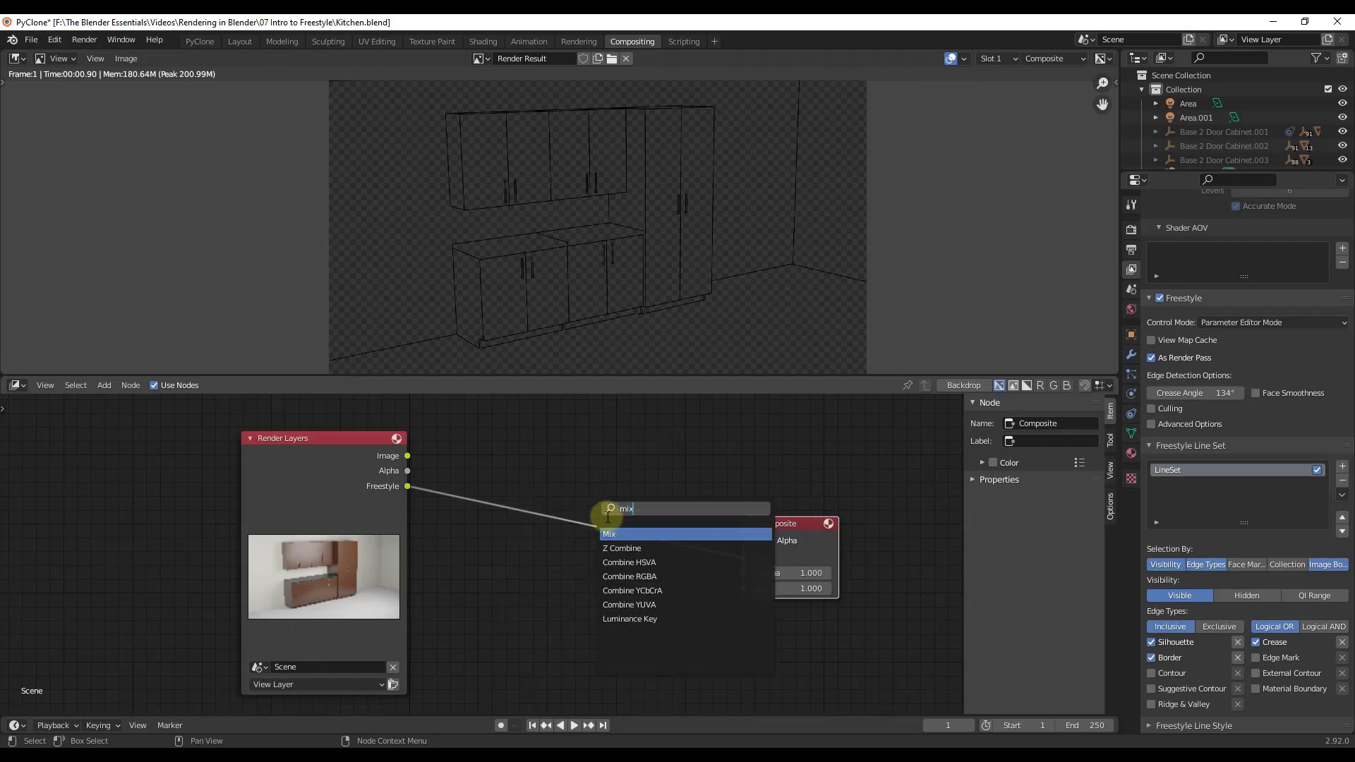
pyautogui.press('Return')
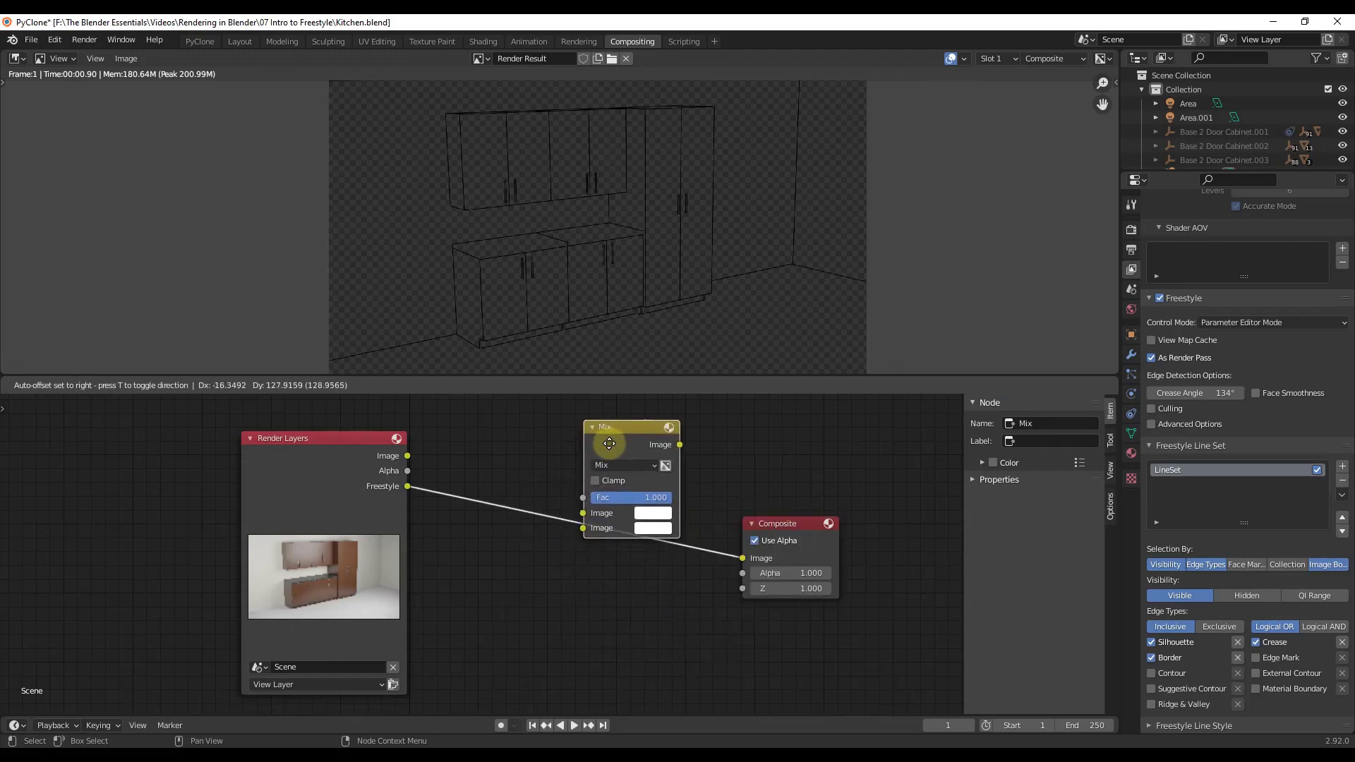
pyautogui.click(599, 477)
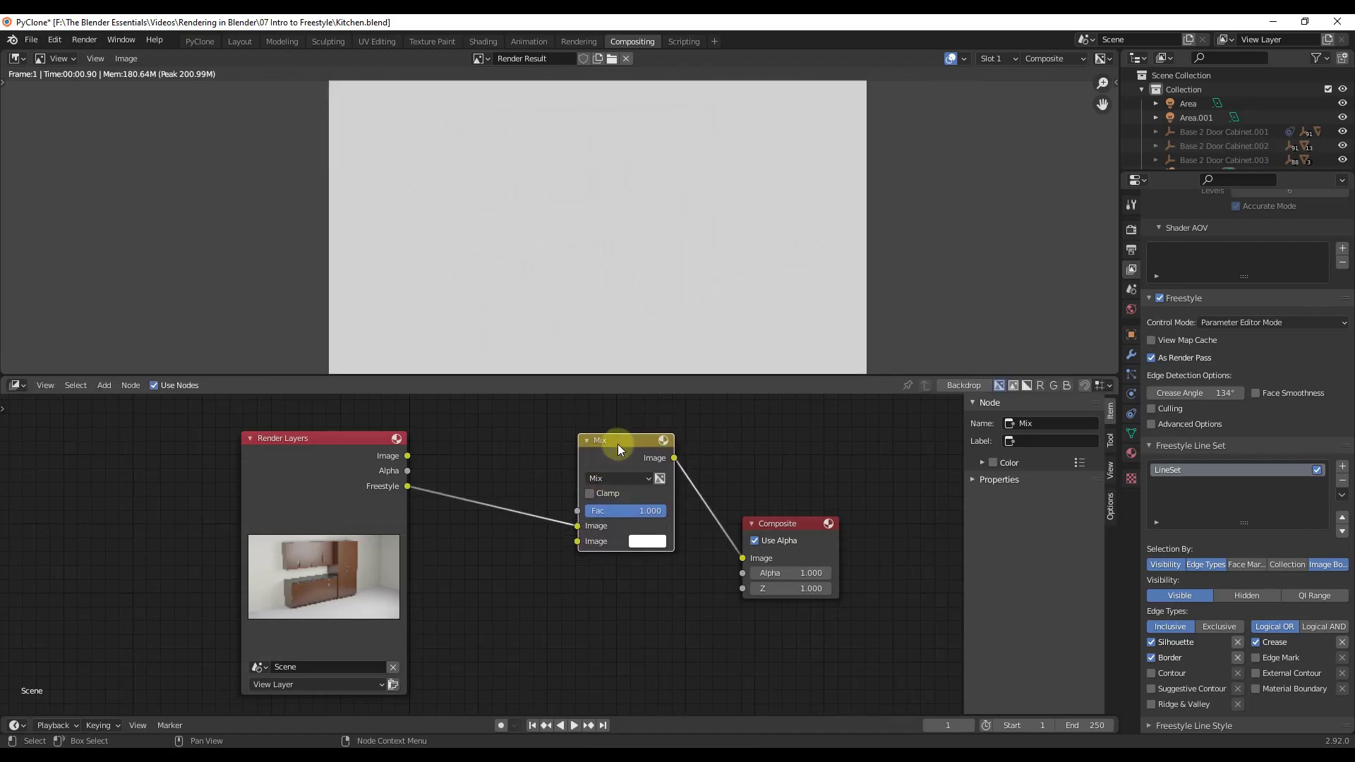
pyautogui.moveTo(618, 445); pyautogui.dragTo(594, 489)
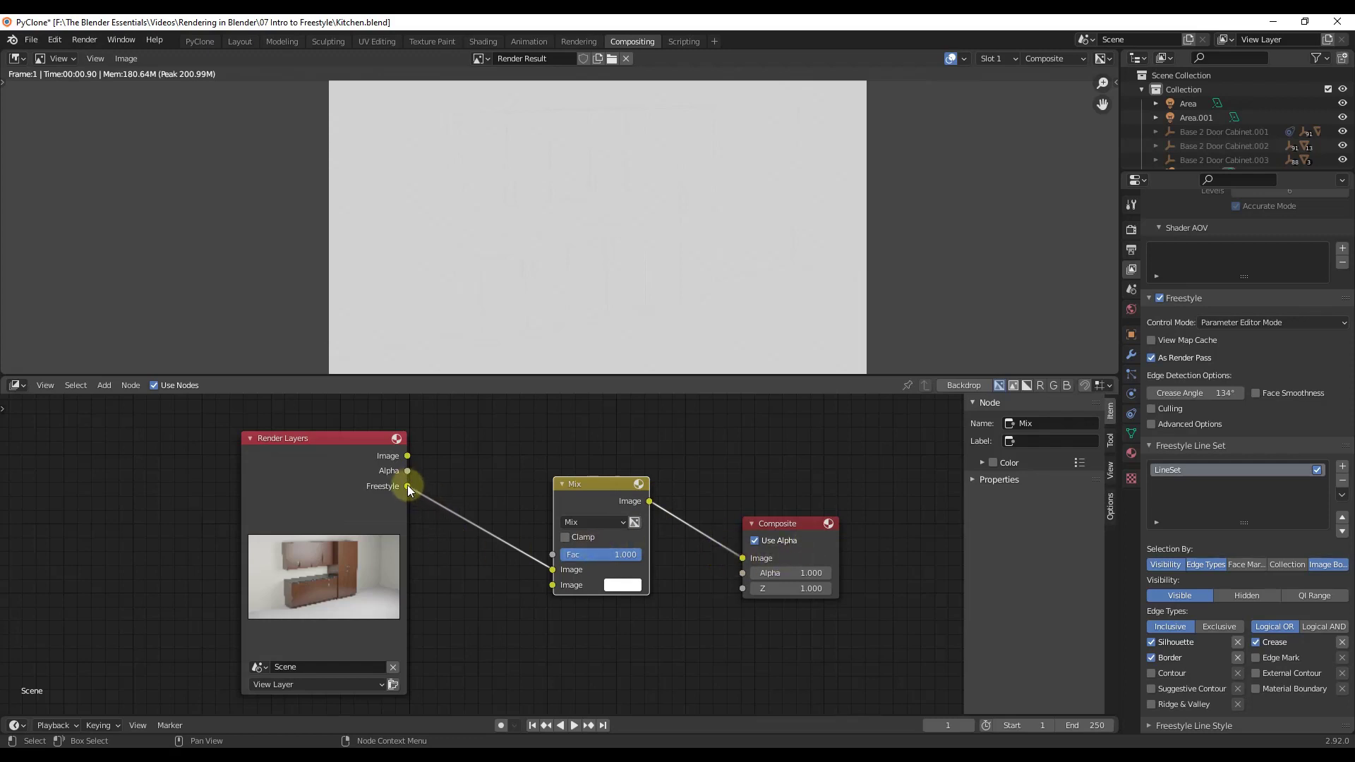
# Move the Freestyle link from the Mix node's first Image input to its second Image input.
pyautogui.moveTo(408, 487); pyautogui.dragTo(430, 509)
pyautogui.moveTo(528, 575); pyautogui.dragTo(509, 493)
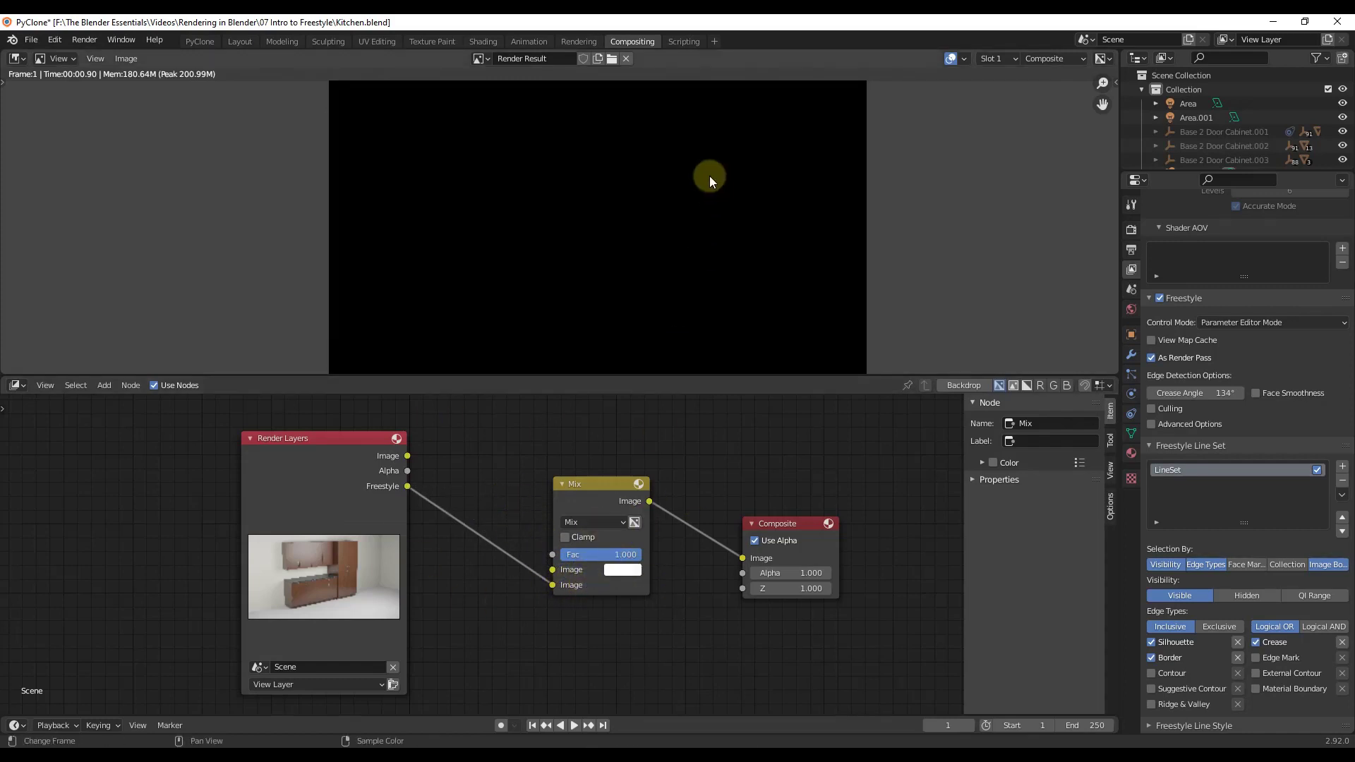
pyautogui.scroll(-1, 713, 180)
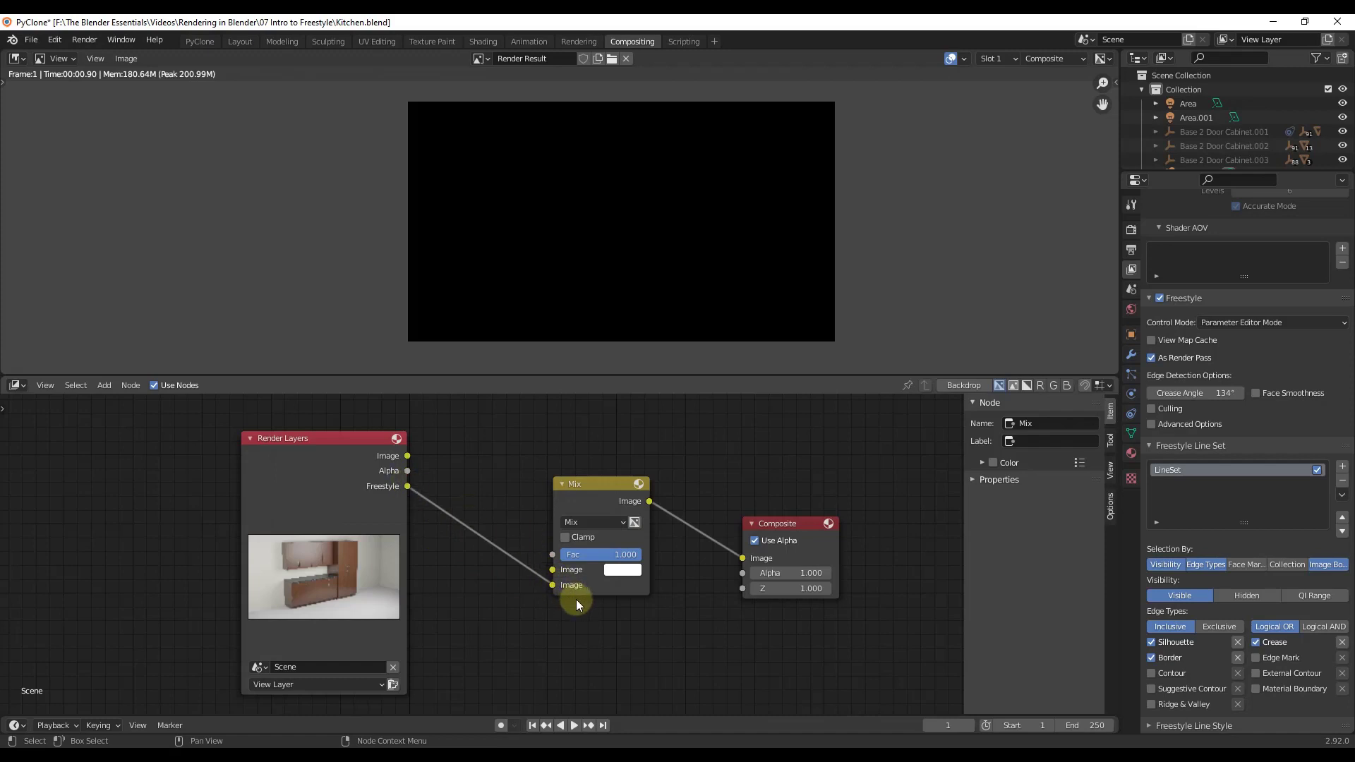
# Make the Mix node use the second image's alpha and inspect the lines over the white background.
pyautogui.click(635, 522)
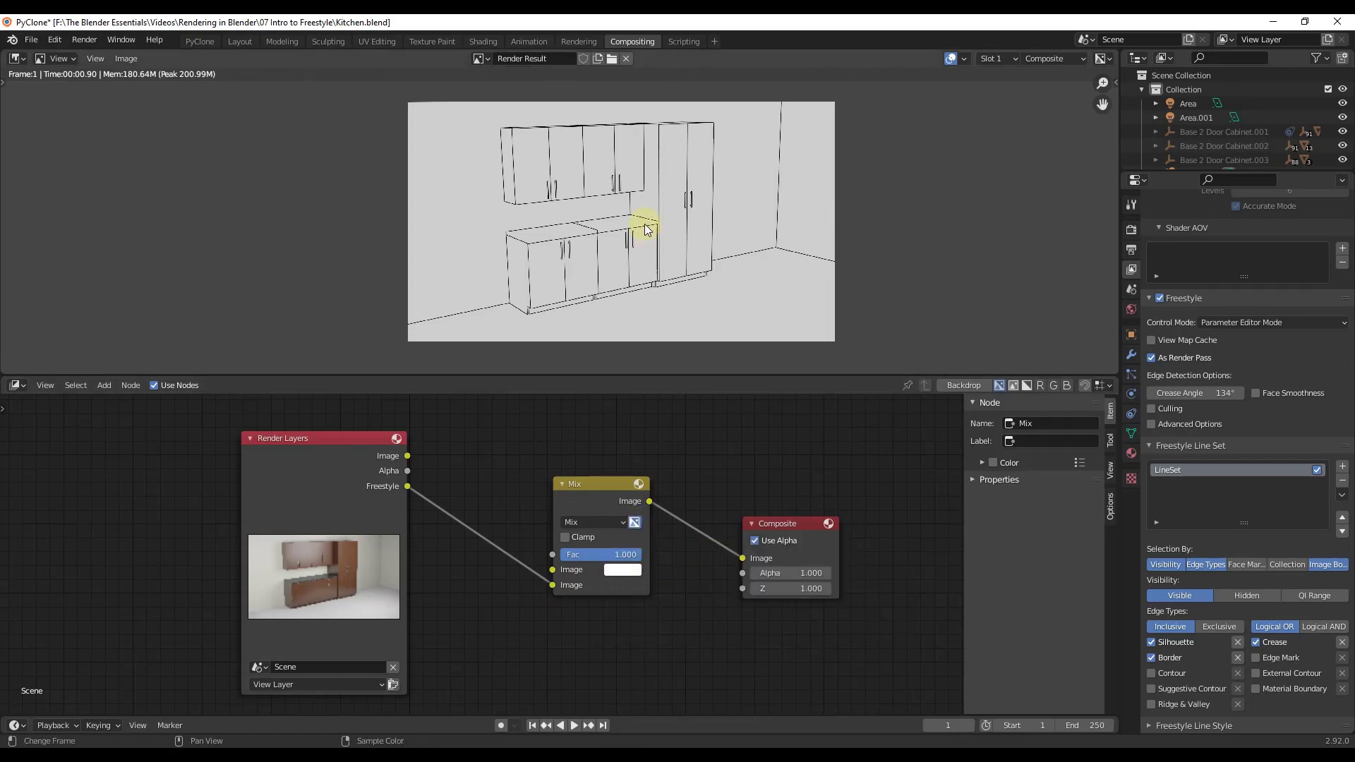
pyautogui.scroll(1, 641, 200)
pyautogui.scroll(-1, 646, 223)
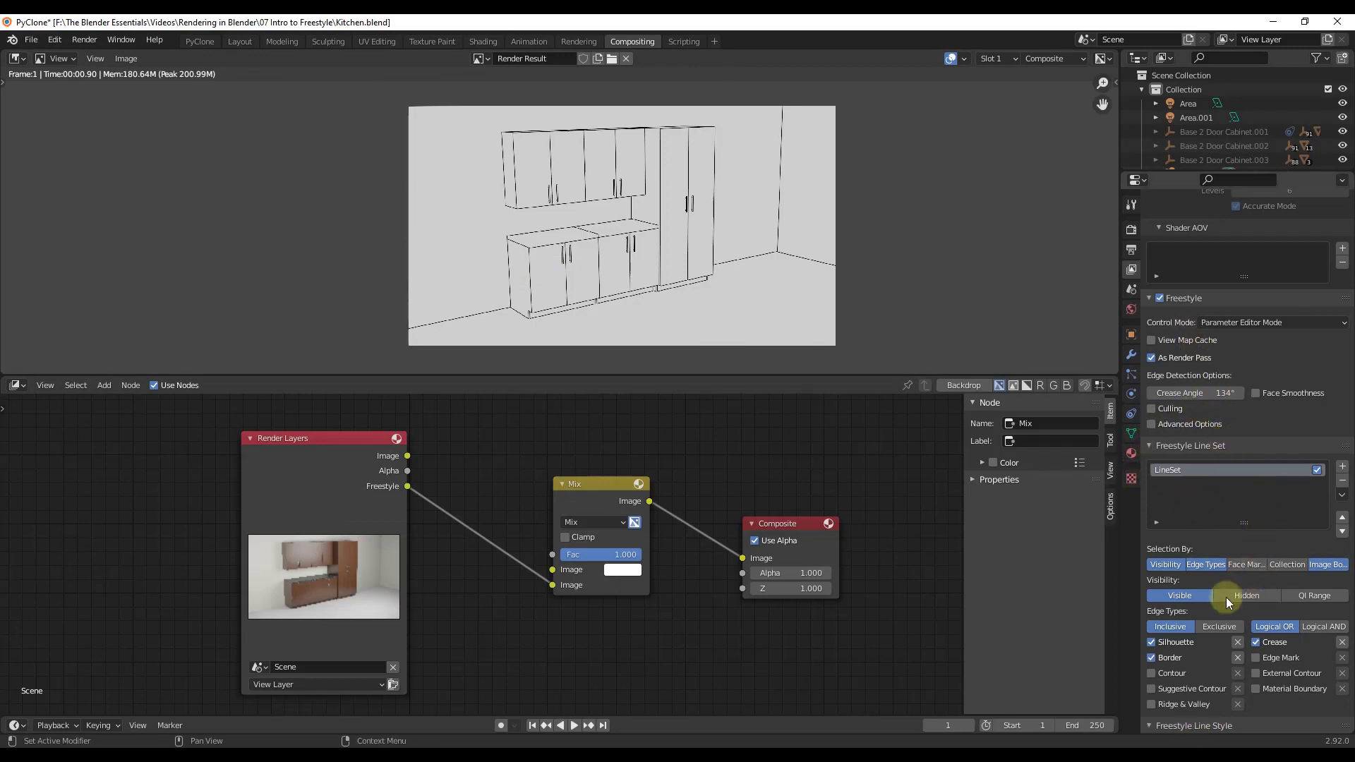
# Set the Freestyle line style's base thickness to 6 and render the kitchen again to check the lines.
pyautogui.scroll(-8, 1231, 590)
pyautogui.click(1261, 508)
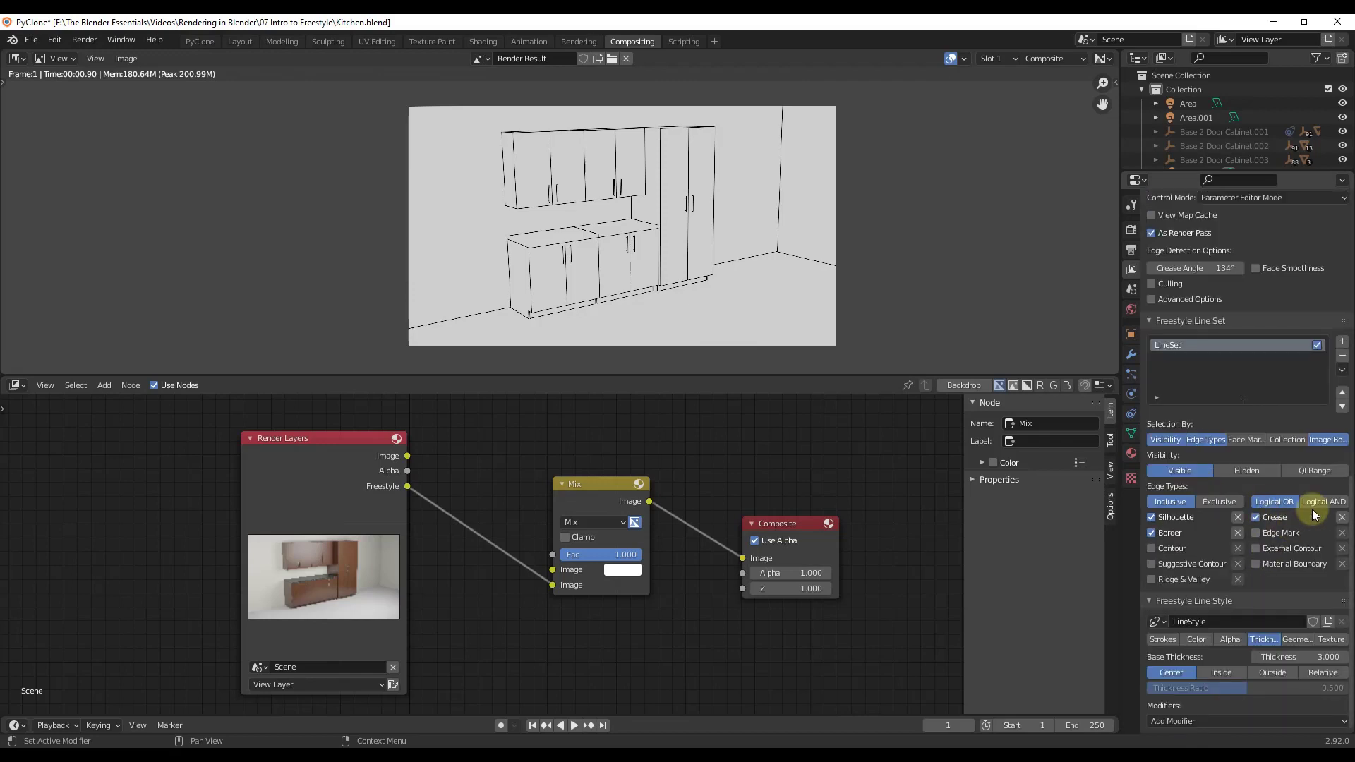
pyautogui.click(1298, 657)
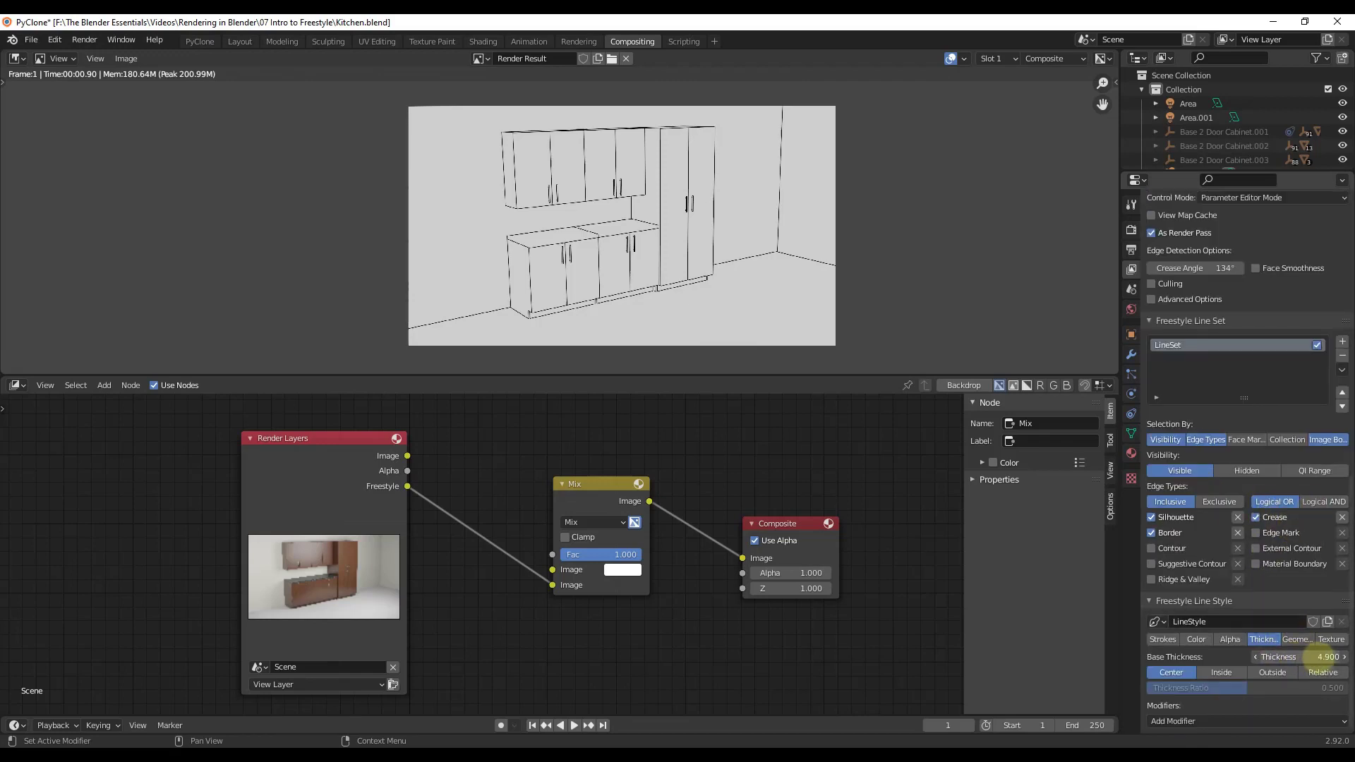
pyautogui.write('5.46')
pyautogui.press('Return')
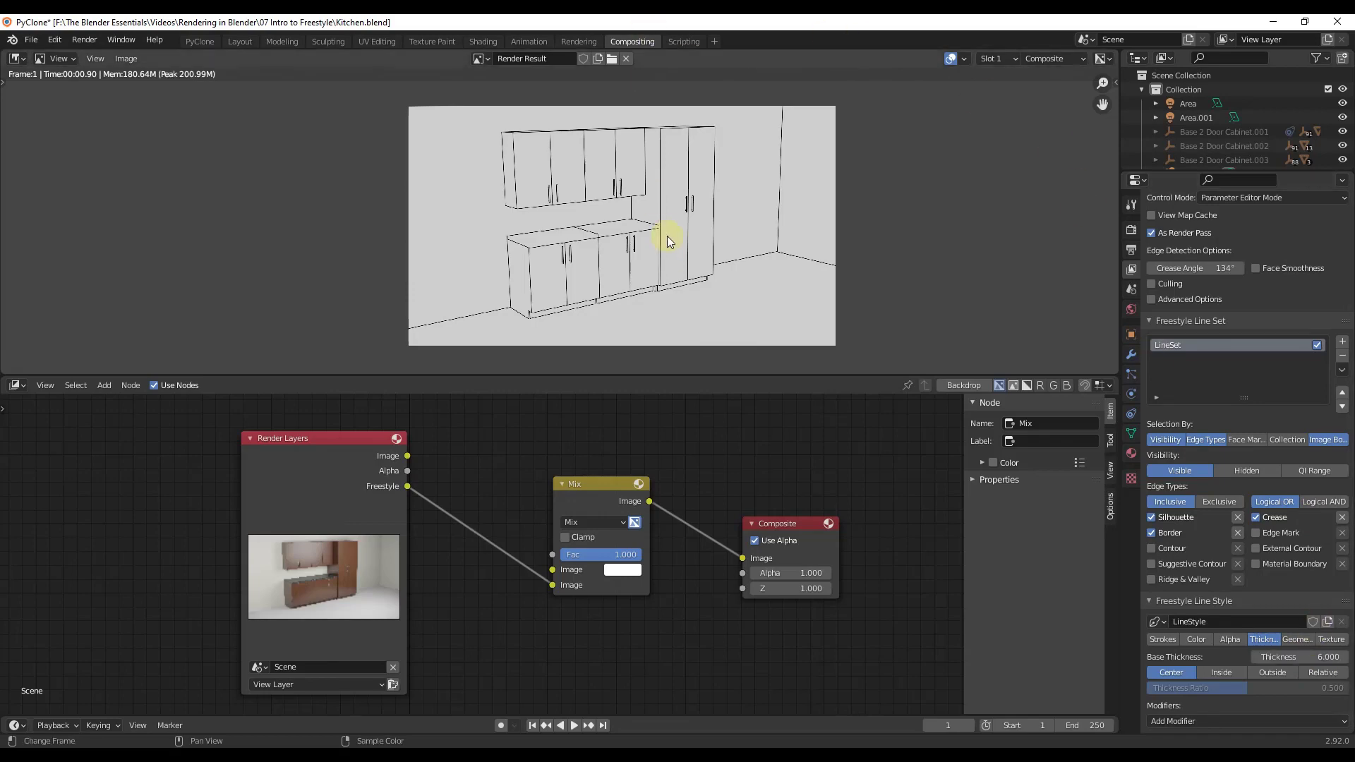
pyautogui.press('F12')
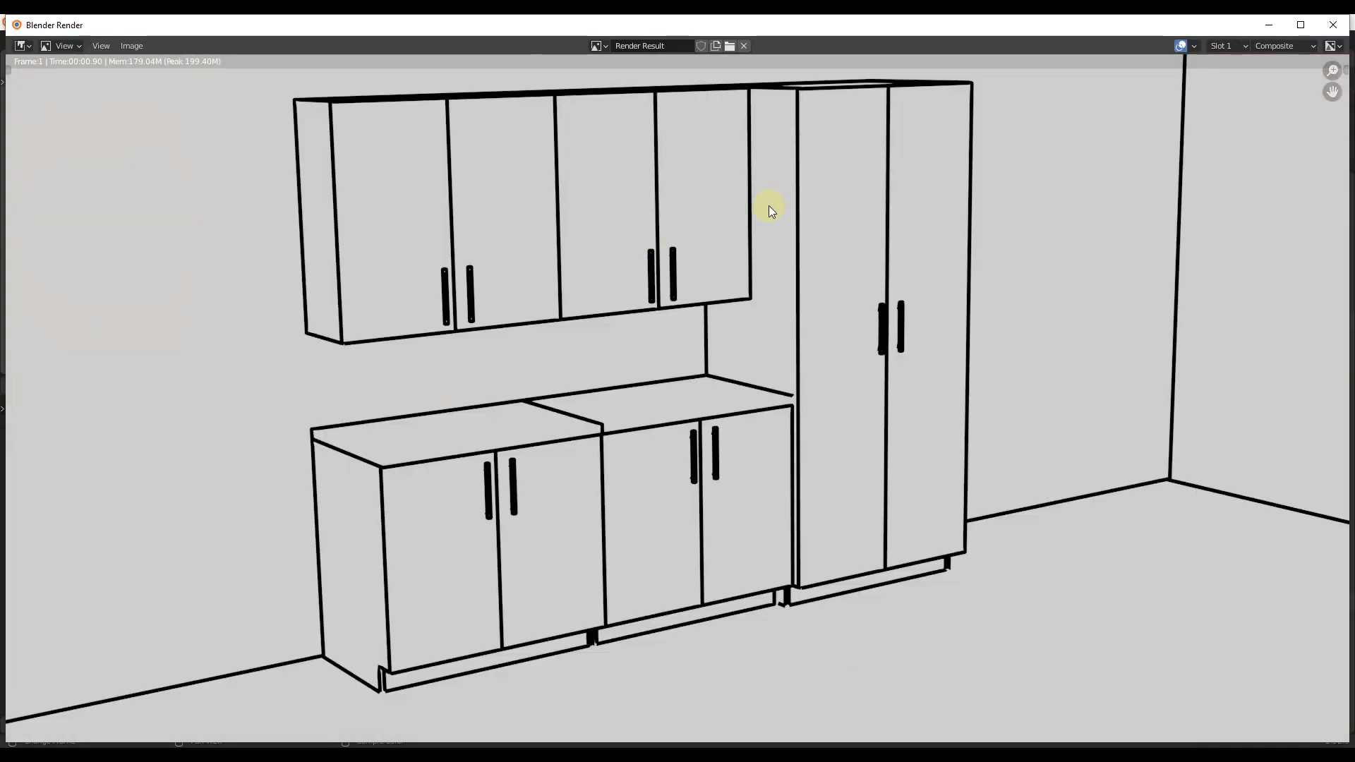
pyautogui.click(1332, 28)
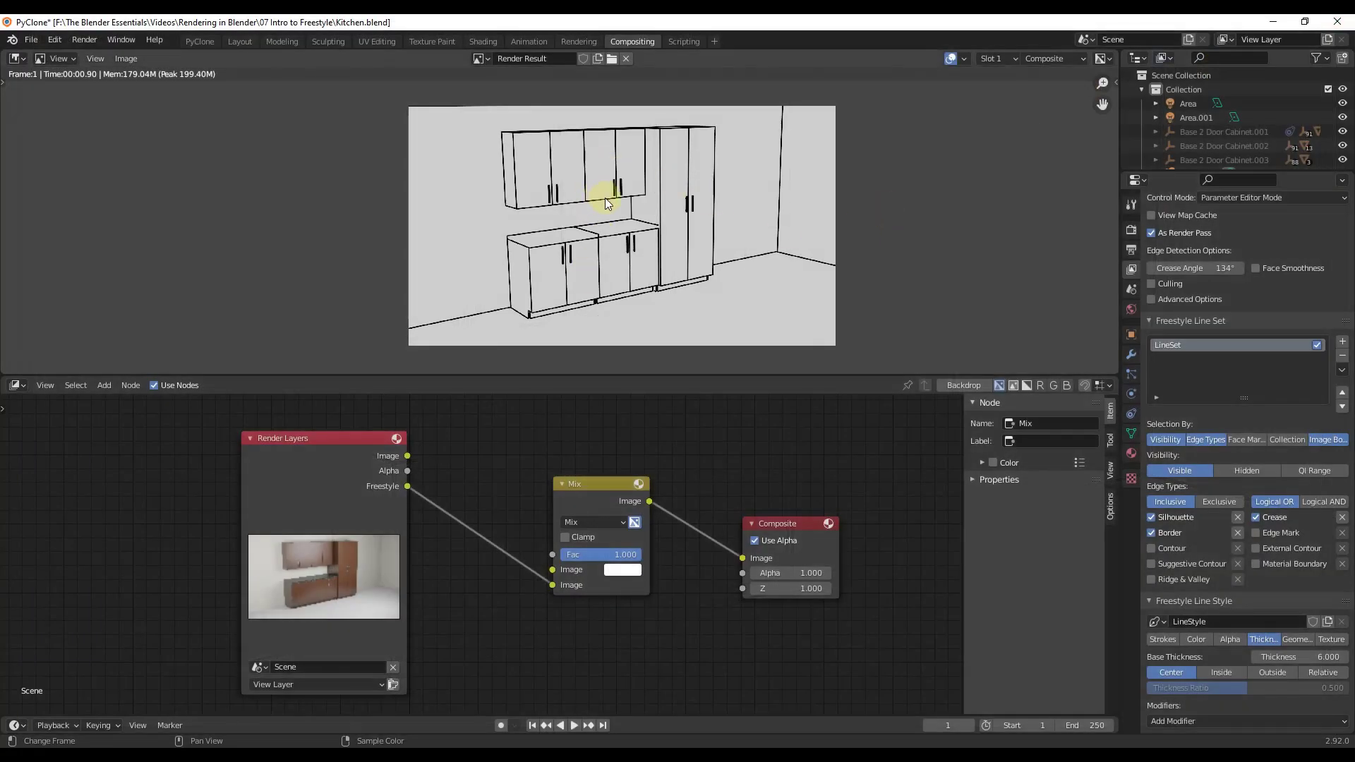
# Split the render preview area vertically into two and turn one half into a 3D Viewport.
pyautogui.click(17, 58)
pyautogui.scroll(1, 673, 205)
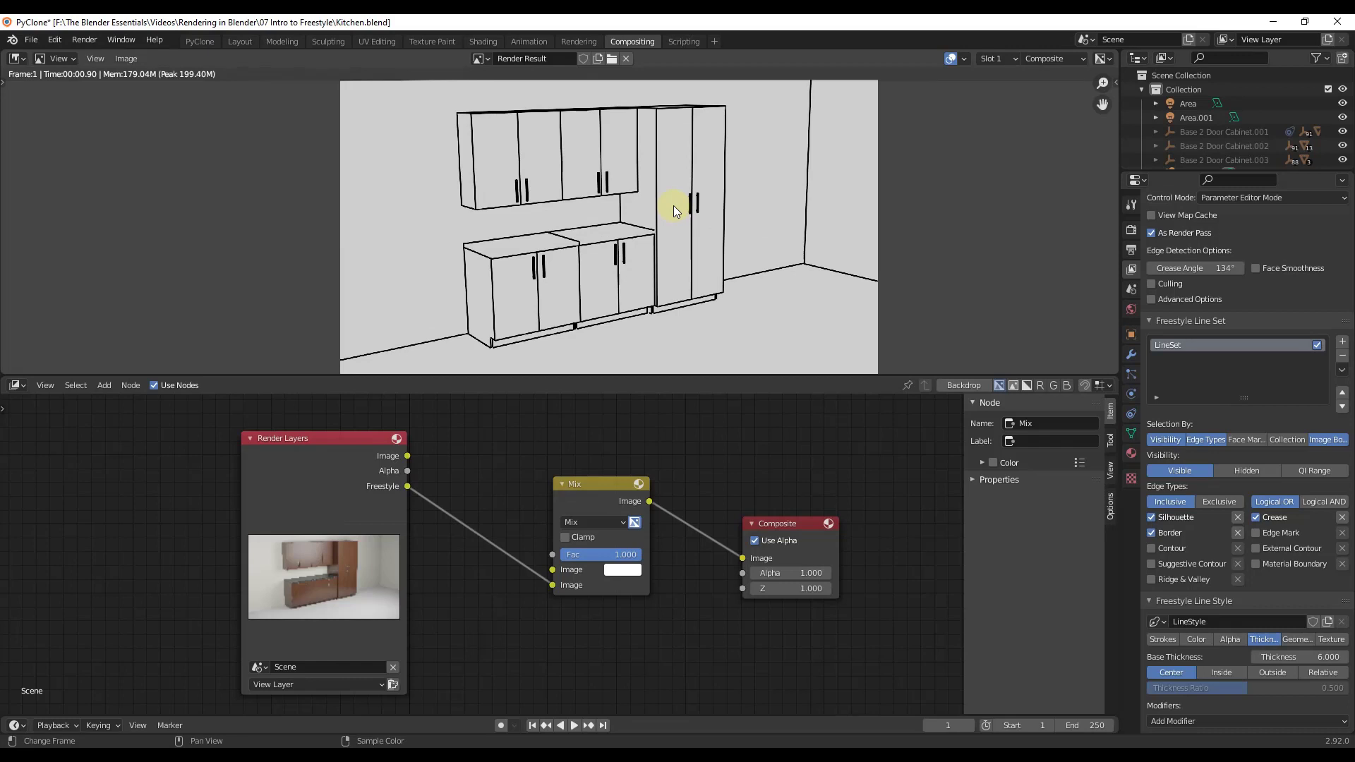
pyautogui.scroll(1, 674, 206)
pyautogui.scroll(-1, 689, 210)
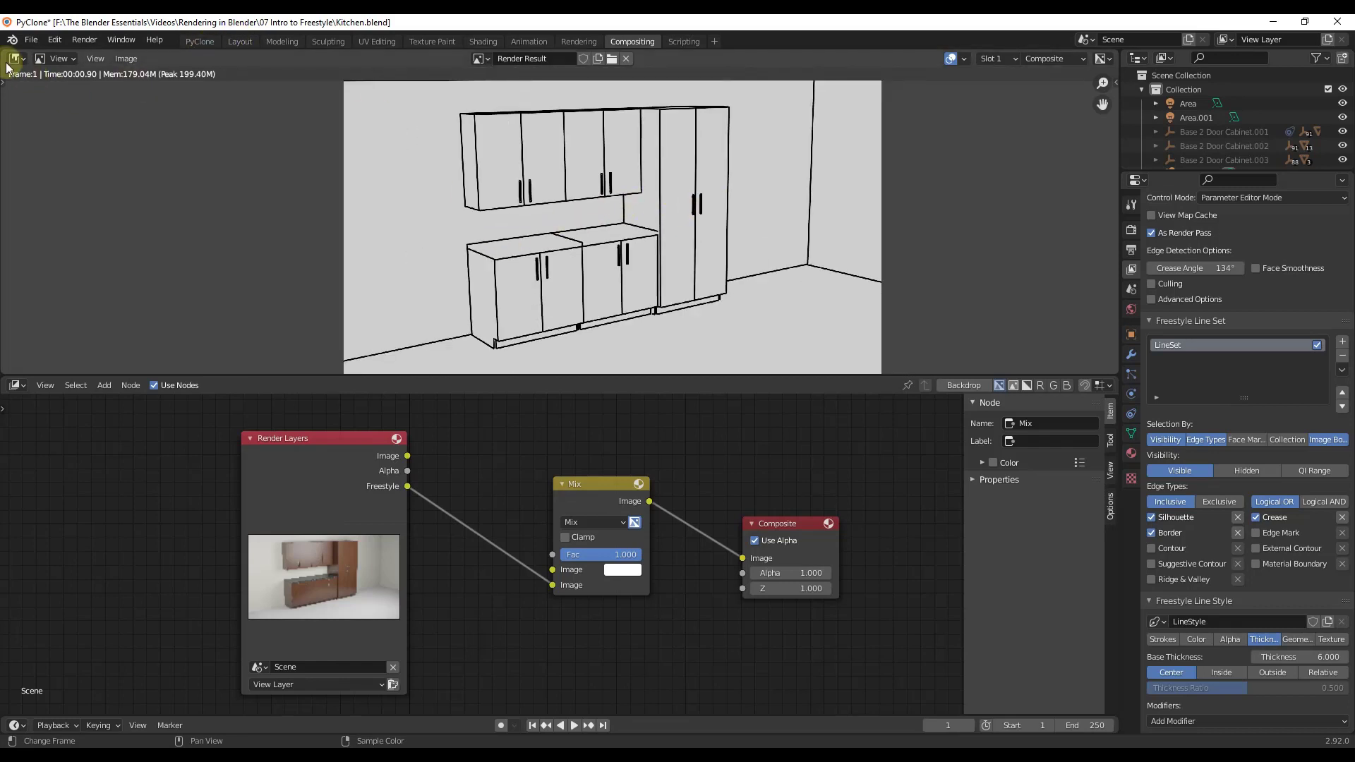
pyautogui.moveTo(4, 52); pyautogui.dragTo(535, 78)
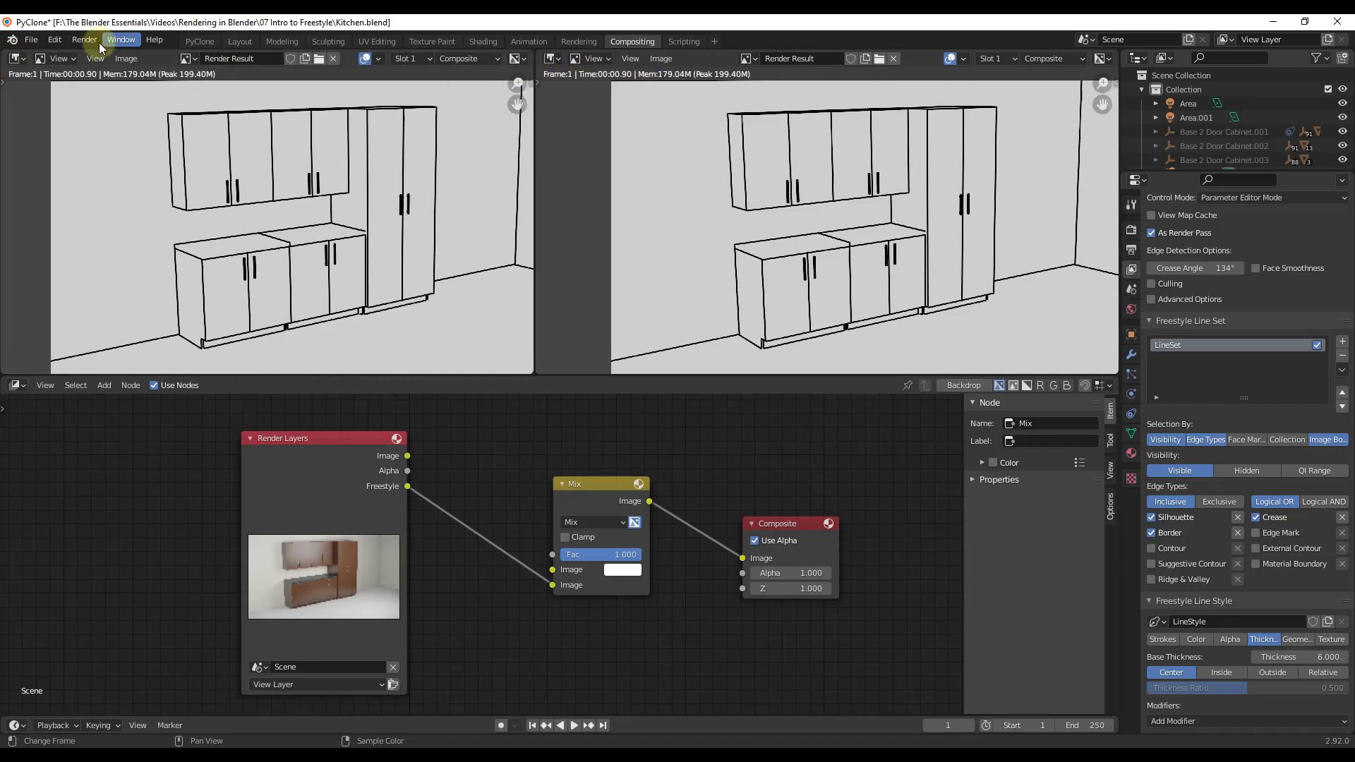
pyautogui.click(16, 58)
pyautogui.click(44, 90)
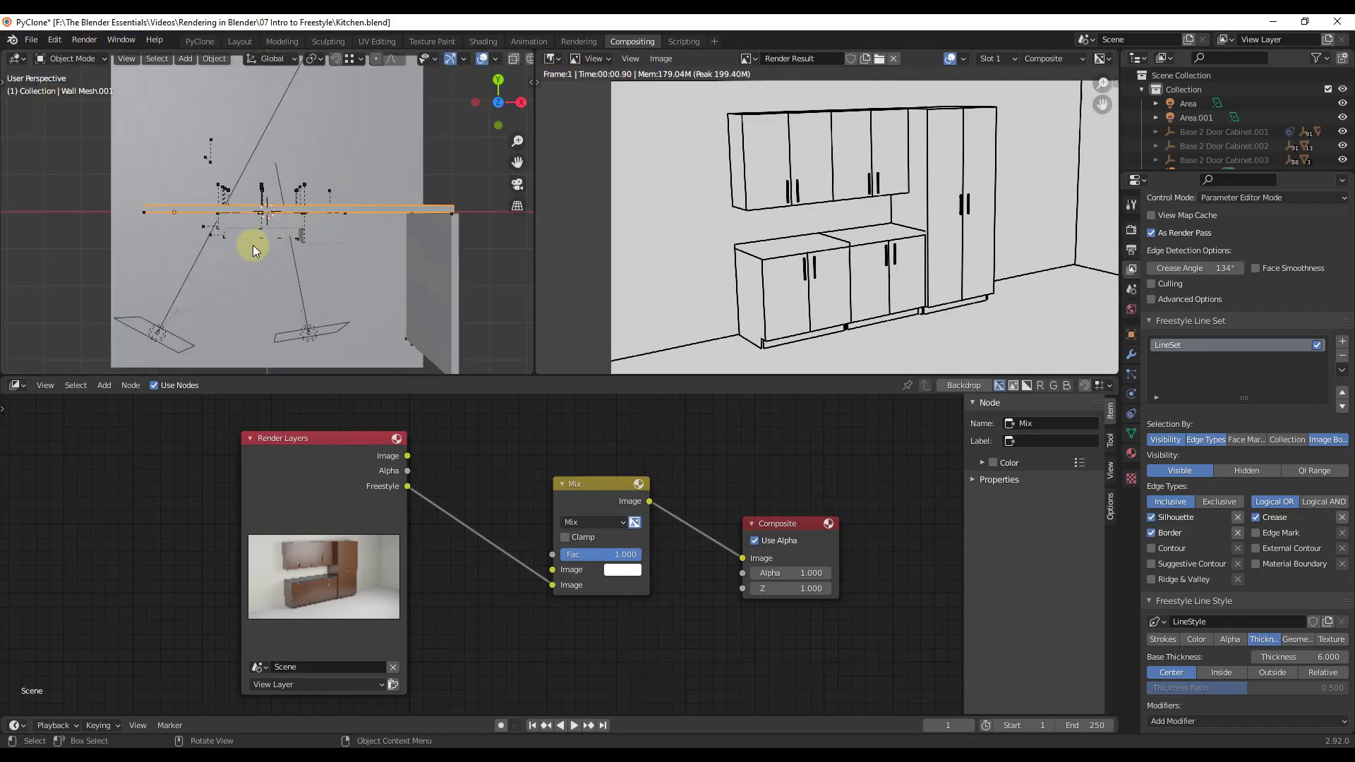
# Show the kitchen cabinets with rendered shading in the 3D viewport and render the Freestyle image again.
pyautogui.moveTo(257, 248); pyautogui.dragTo(318, 137, button='middle')
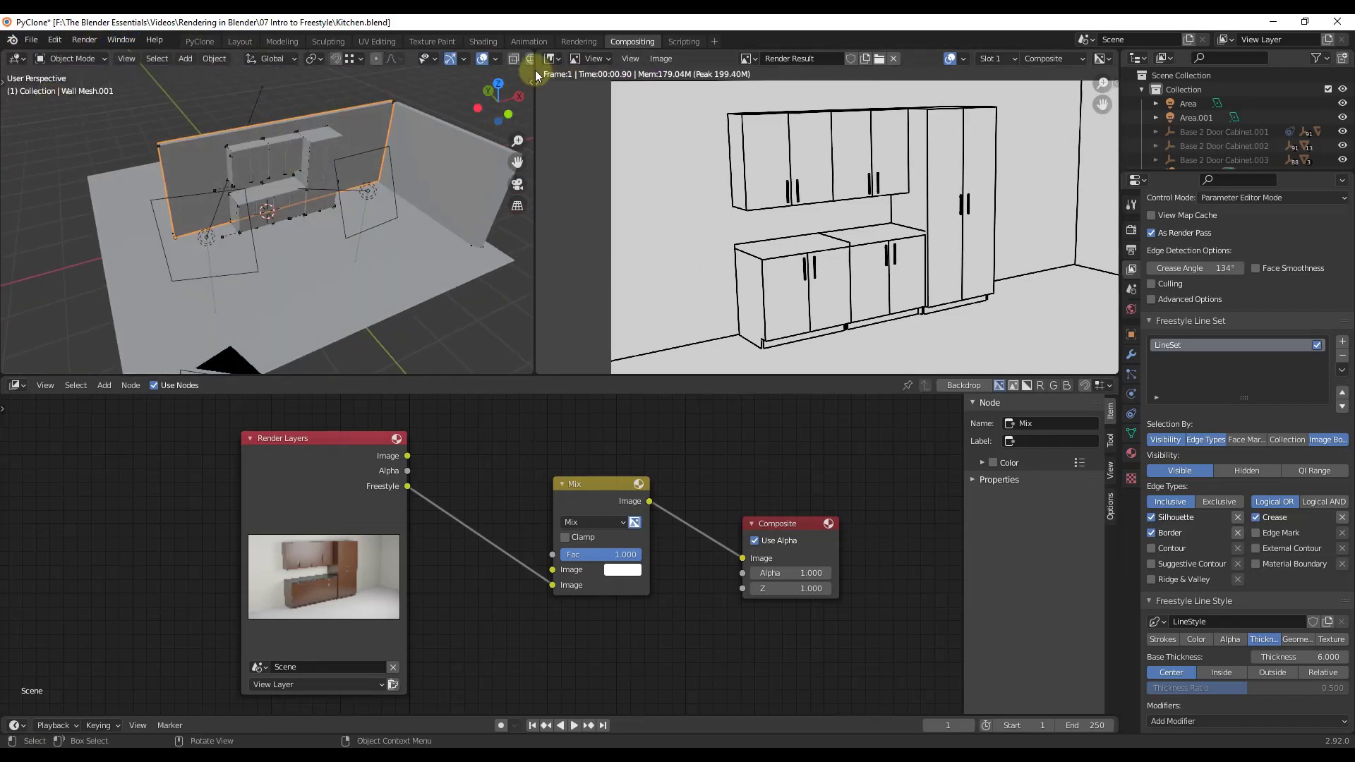
pyautogui.click(636, 60)
pyautogui.moveTo(534, 67)
pyautogui.mouseDown()
pyautogui.moveTo(659, 68)
pyautogui.moveTo(570, 77)
pyautogui.mouseUp()
pyautogui.scroll(4, 362, 164)
pyautogui.moveTo(363, 163)
pyautogui.mouseDown(button='middle')
pyautogui.moveTo(353, 143)
pyautogui.moveTo(405, 113)
pyautogui.moveTo(392, 92)
pyautogui.mouseUp(button='middle')
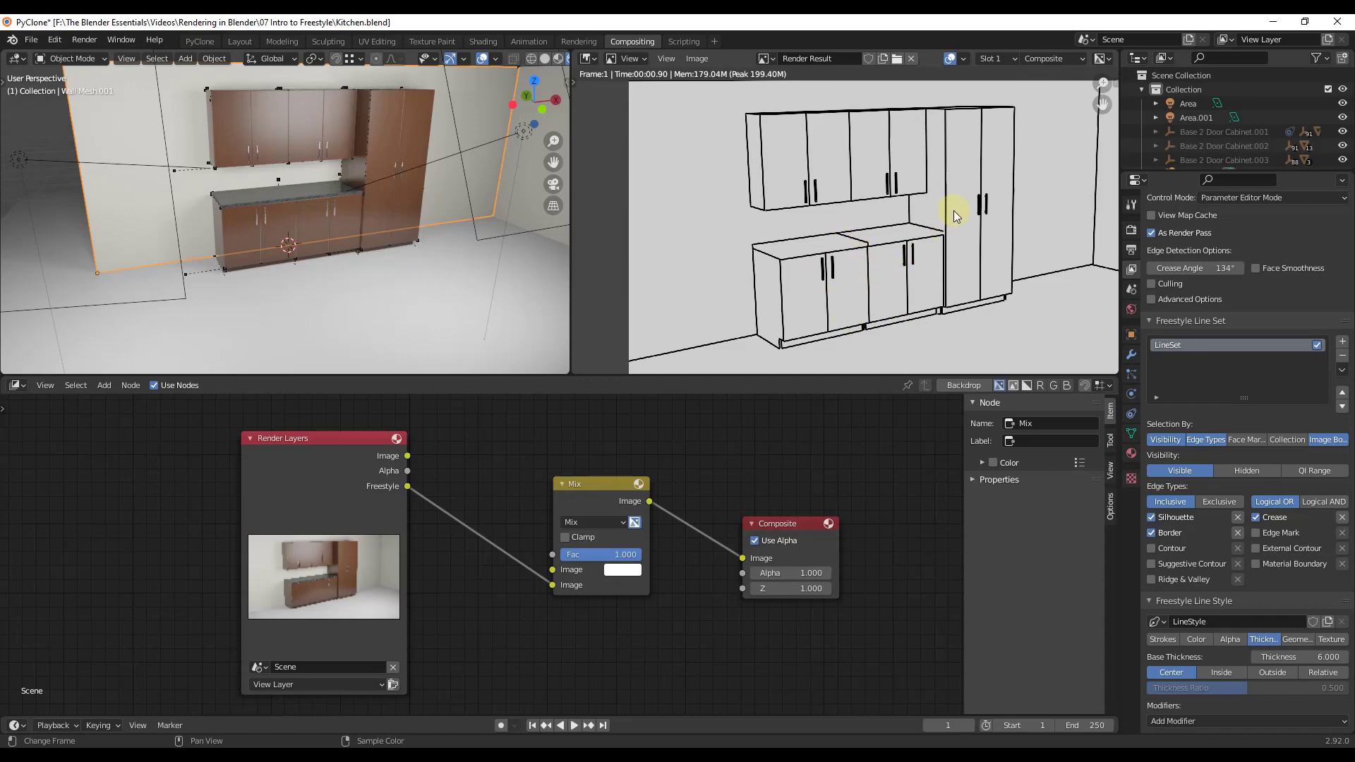
pyautogui.press('F12')
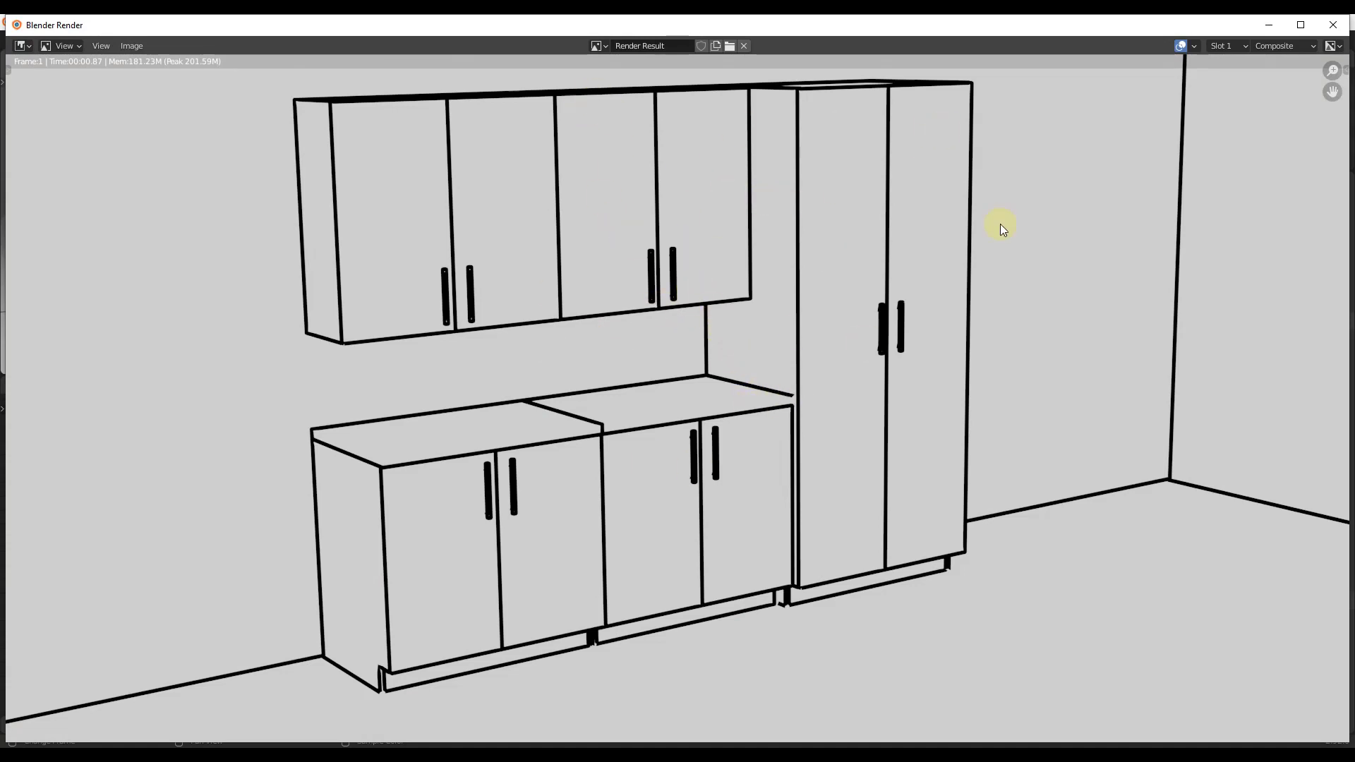
pyautogui.click(1334, 25)
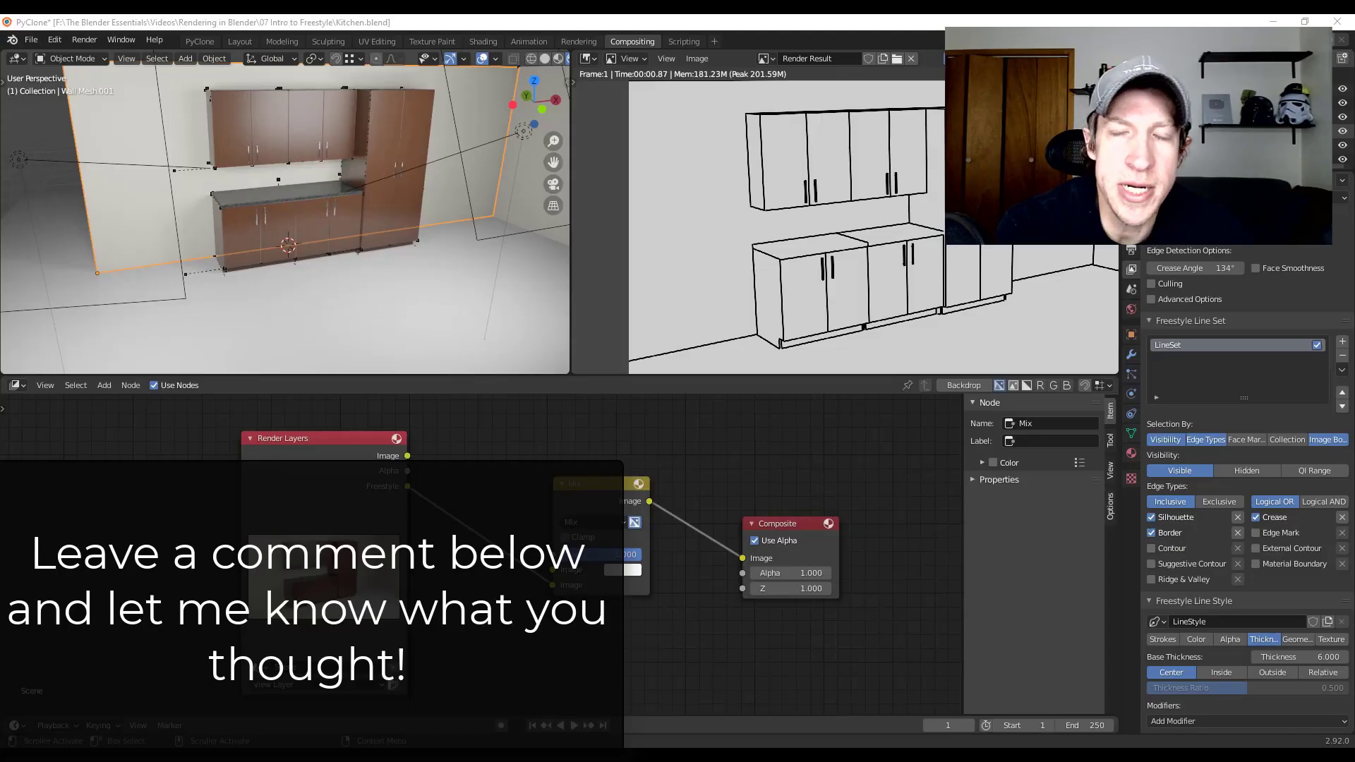